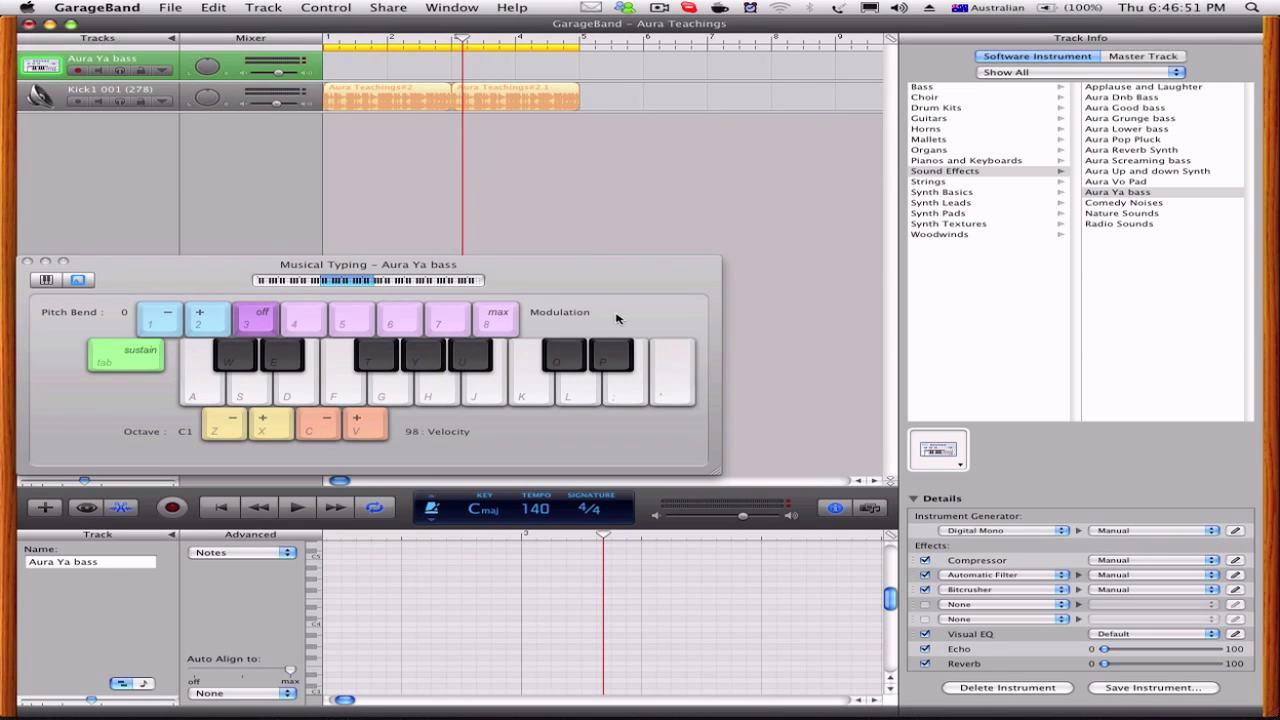
- Switch the track to the Aura Dnb Bass preset
left_click(563, 280)
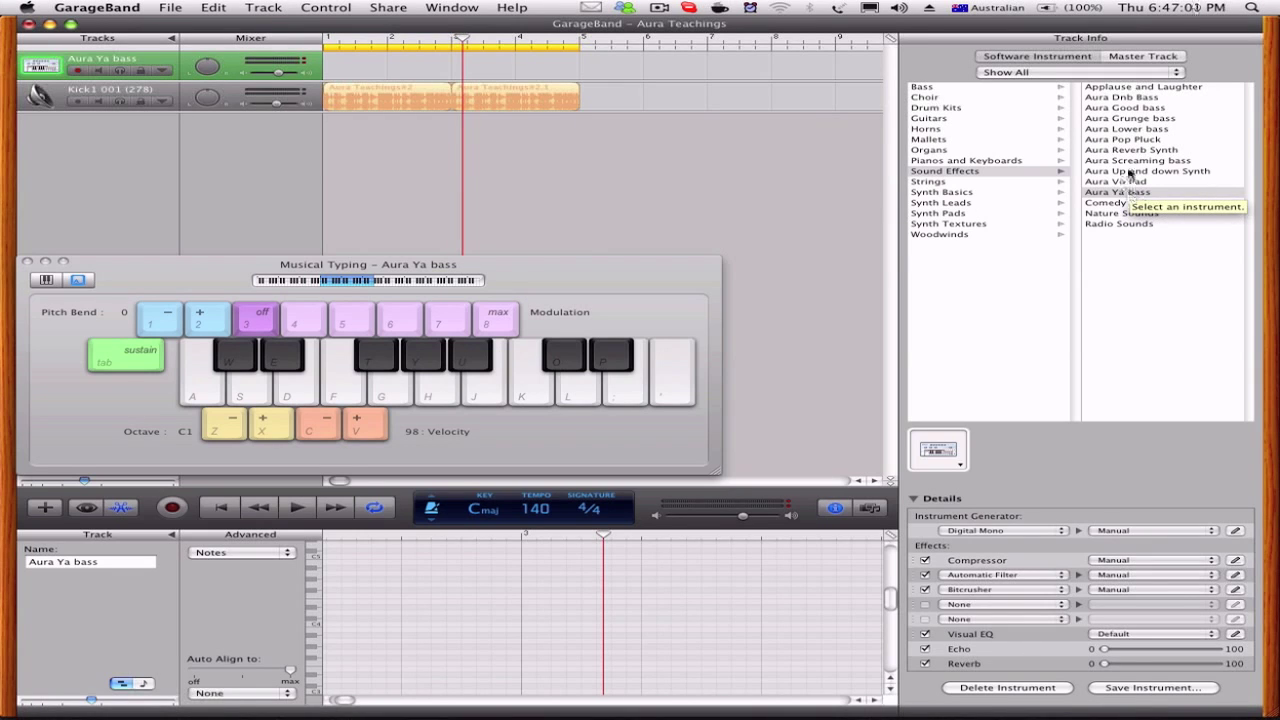
left_click(1121, 98)
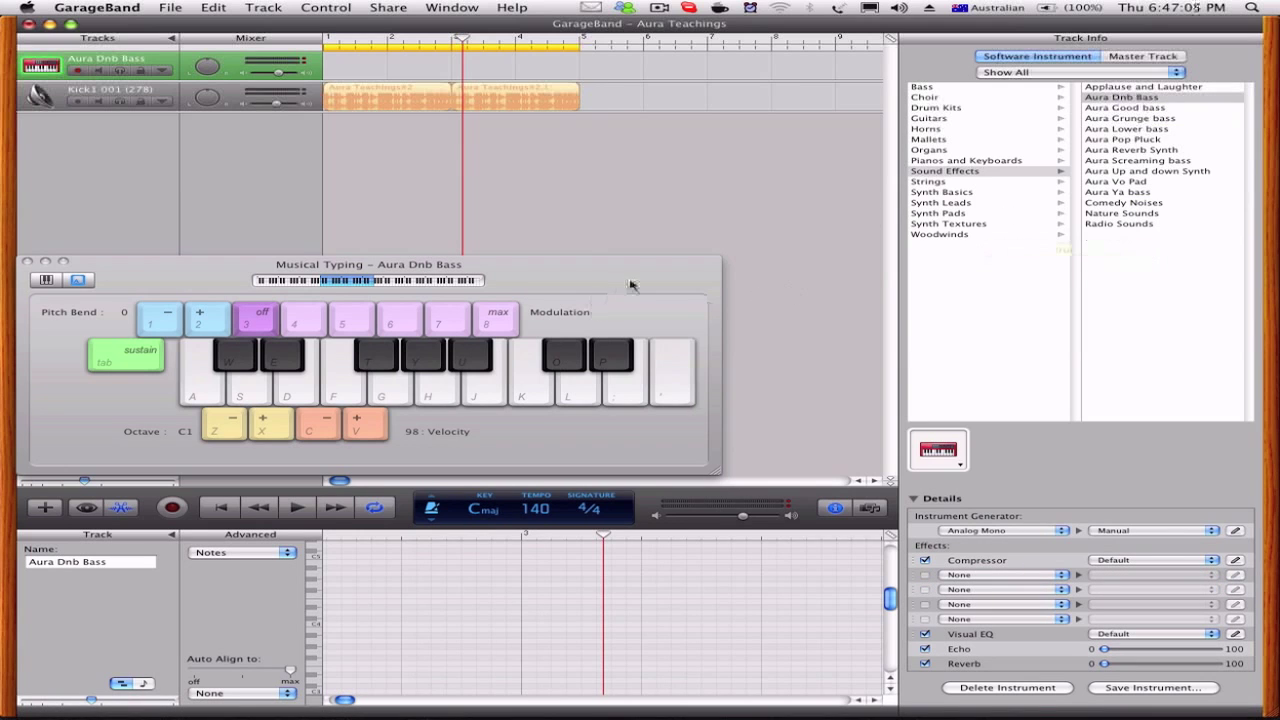
left_click_drag(630, 284, 630, 282)
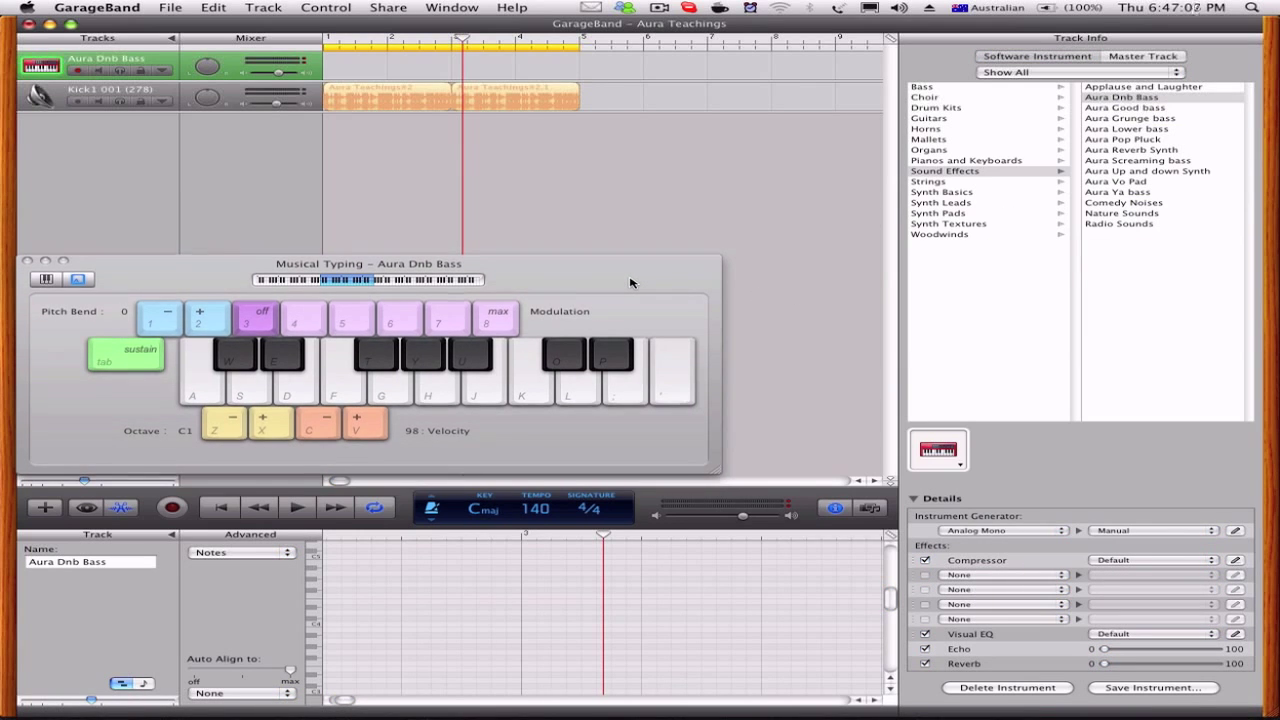
left_click(278, 106)
left_click_drag(278, 106, 282, 106)
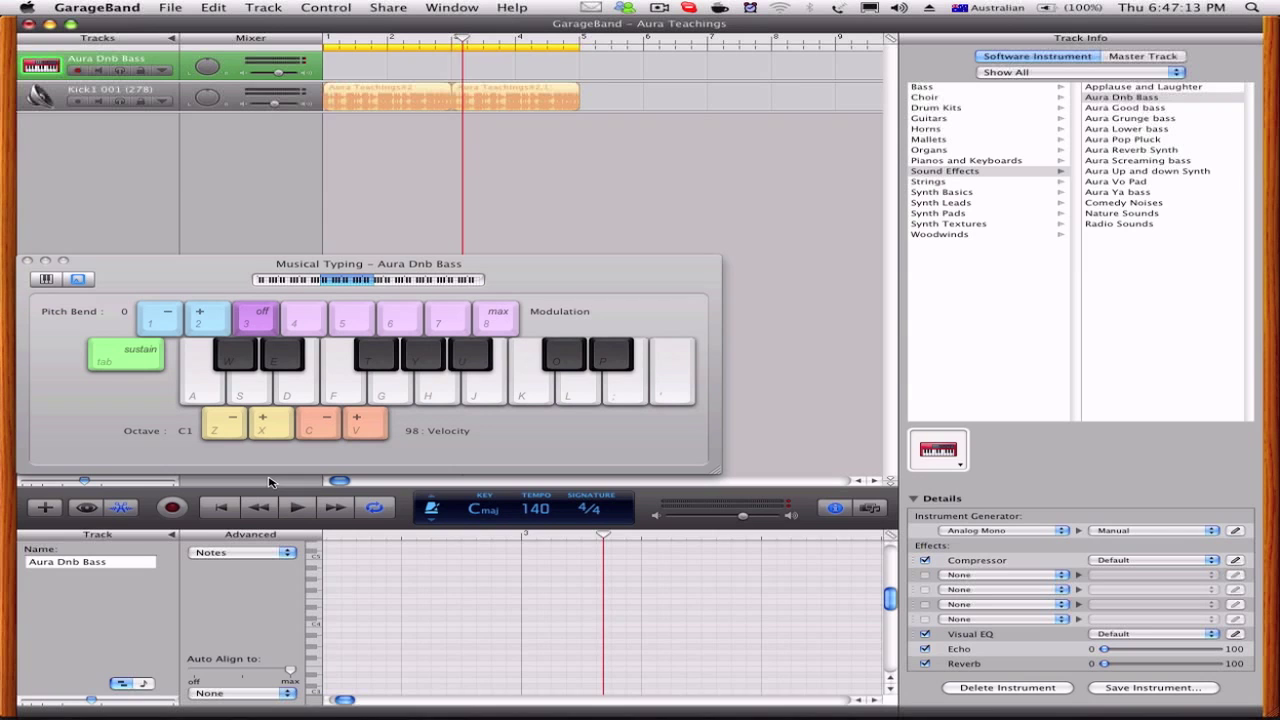
- Raise the Musical Typing octave to C2 and start the song playing
key("x")
key("Return")
left_click(298, 507)
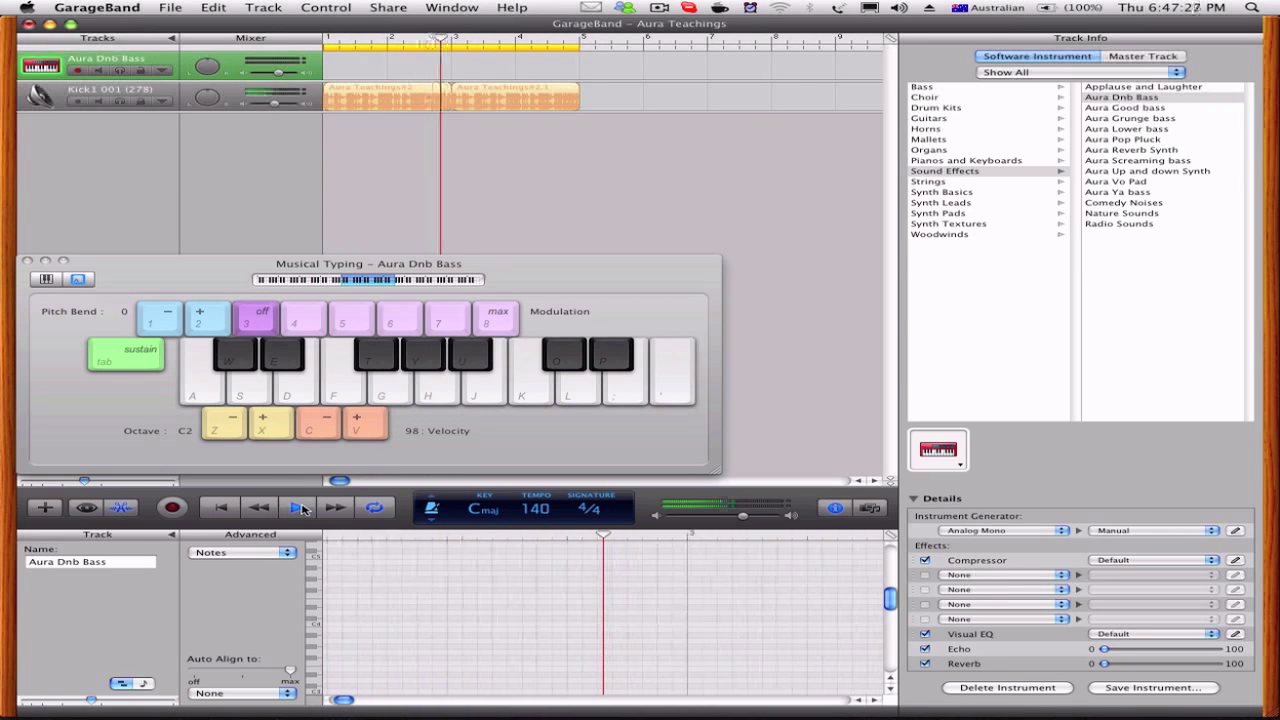
- Play notes, chords and a bass phrase over the loop to audition Aura Dnb Bass
key("s")
key("s")
key("l")
key("s")
key("l")
key("p")
key("y")
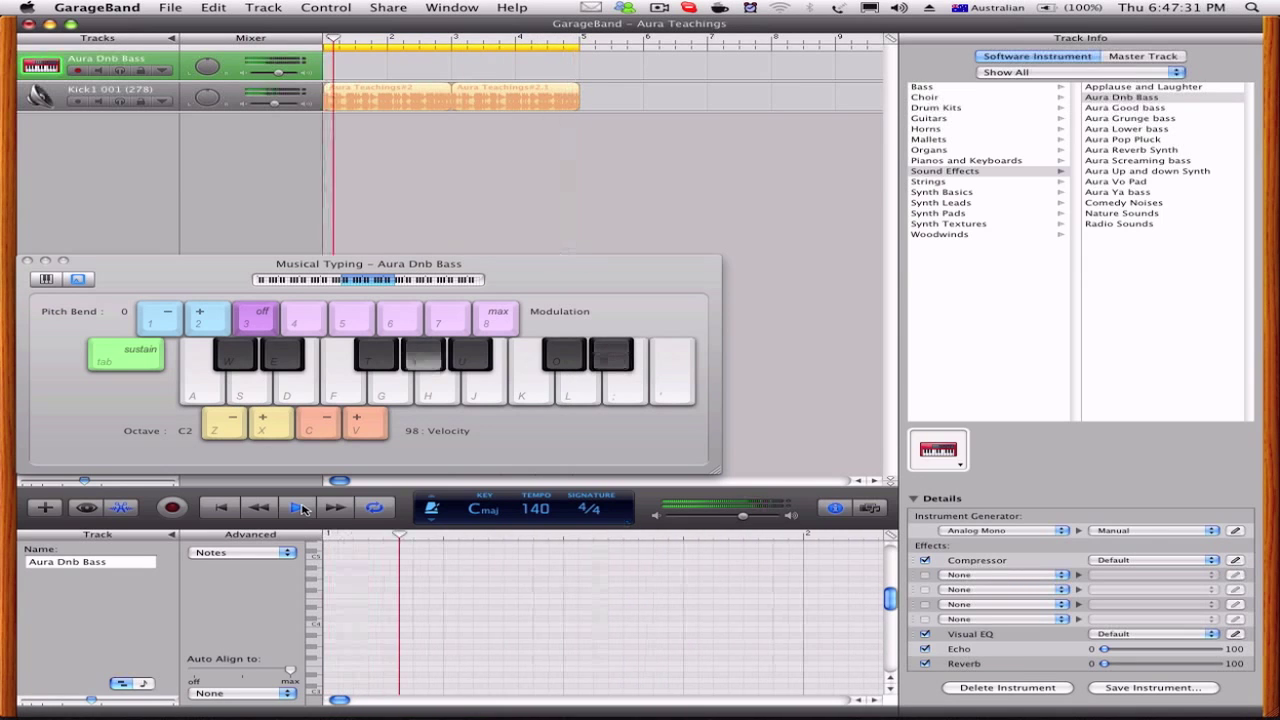
key("l")
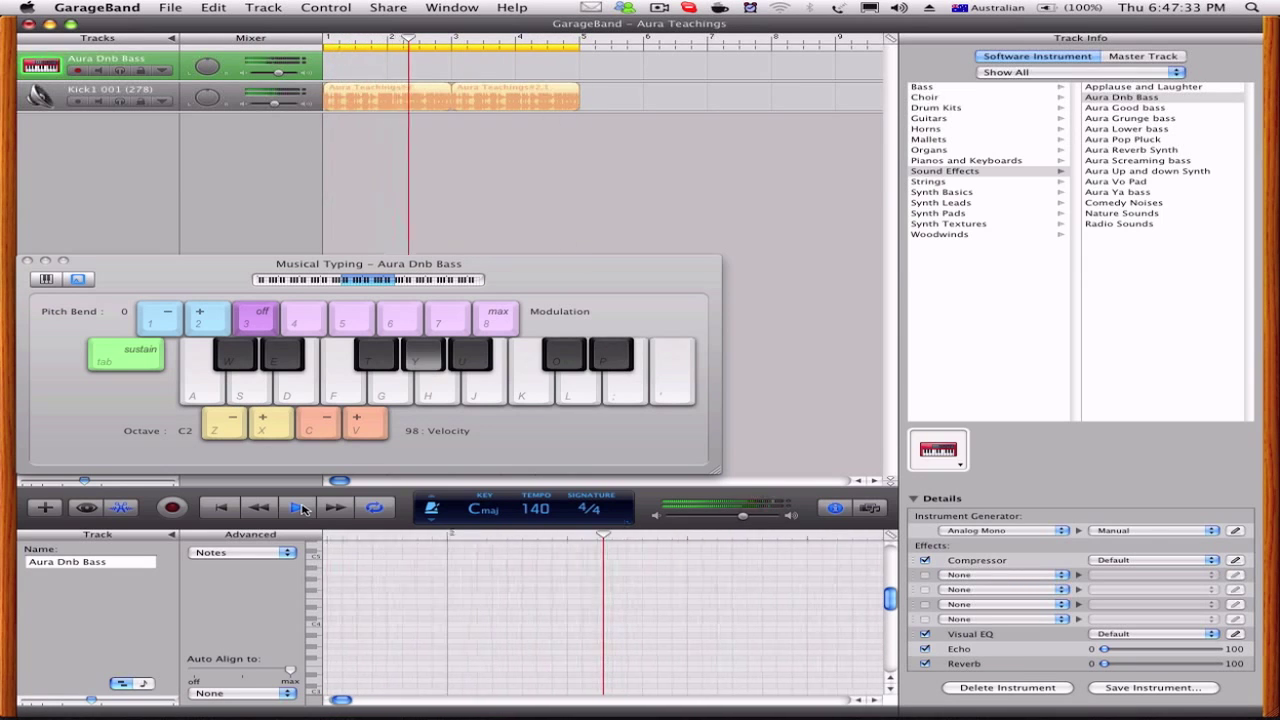
key("l")
key("s")
key("l")
key("s")
key("s")
key("p")
key("l")
key("s")
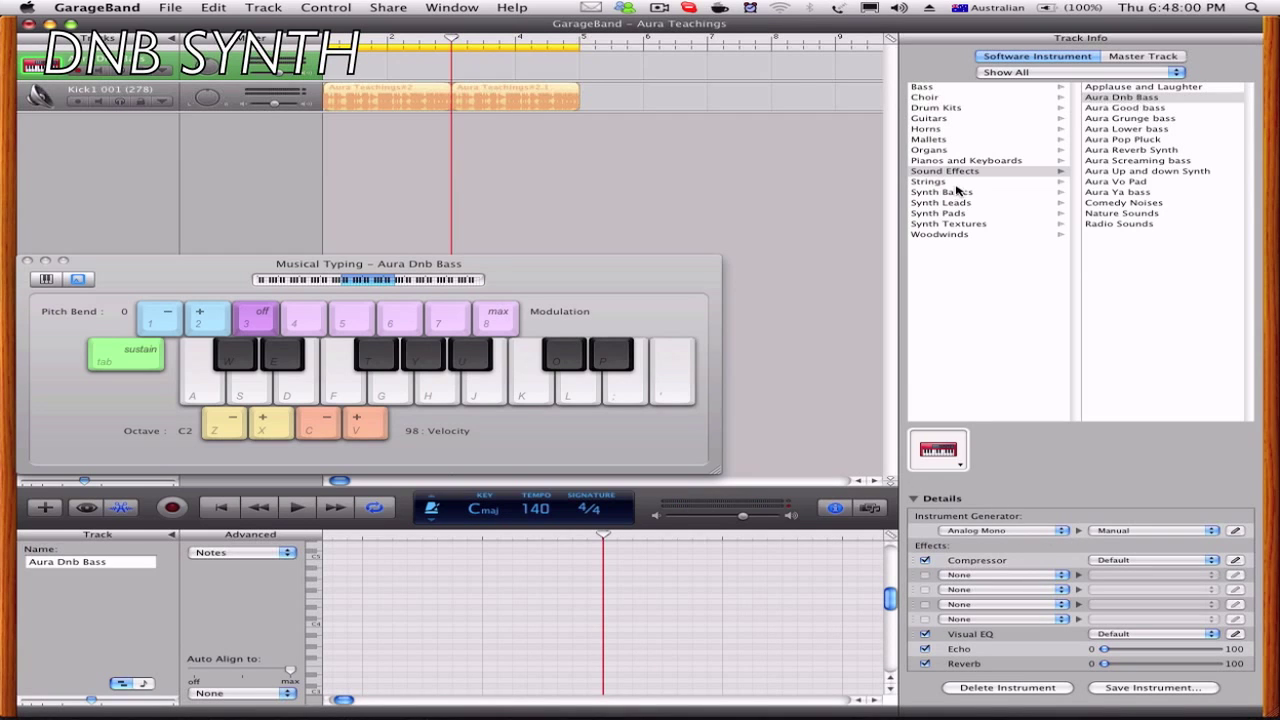
left_click(946, 99)
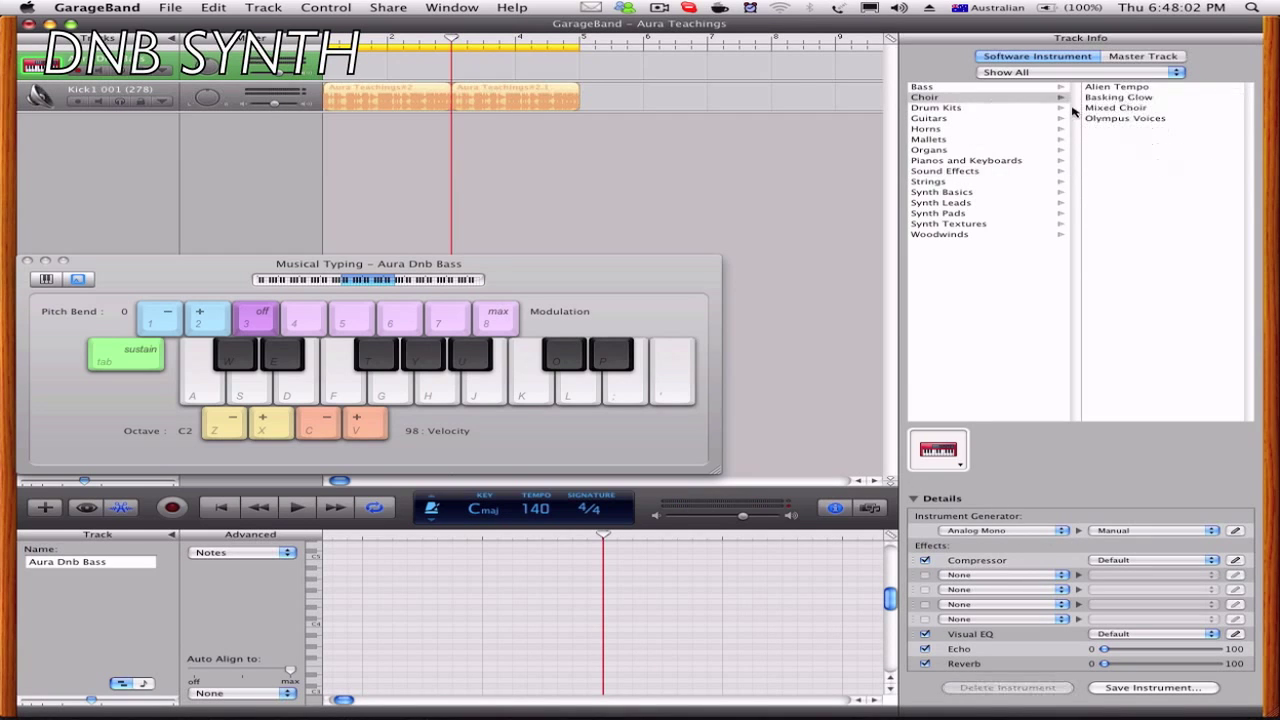
left_click(1126, 119)
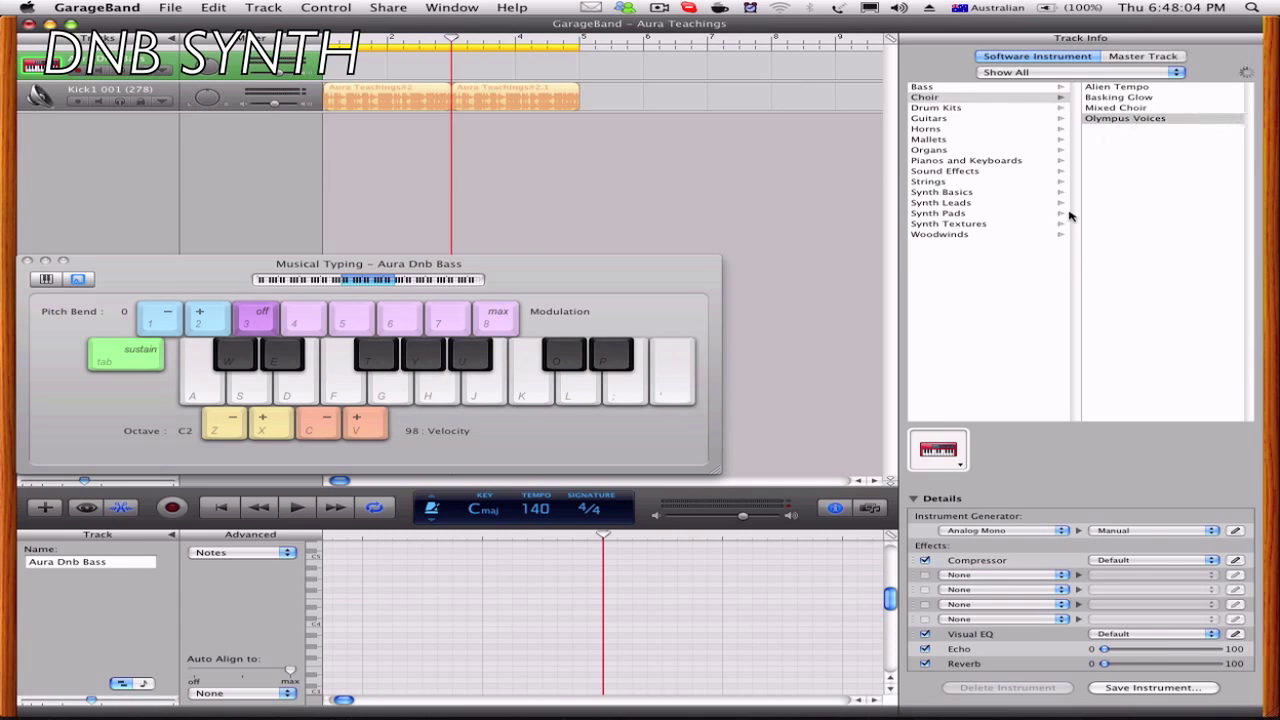
left_click(1024, 531)
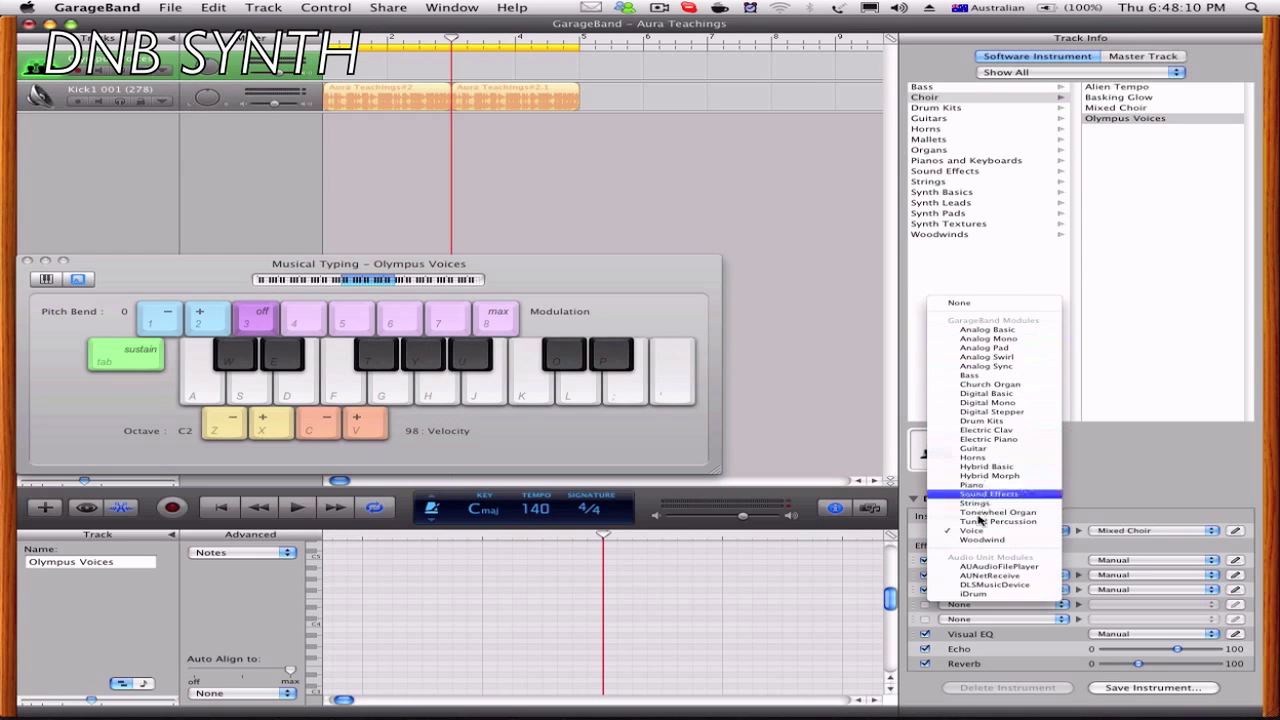
left_click(1148, 262)
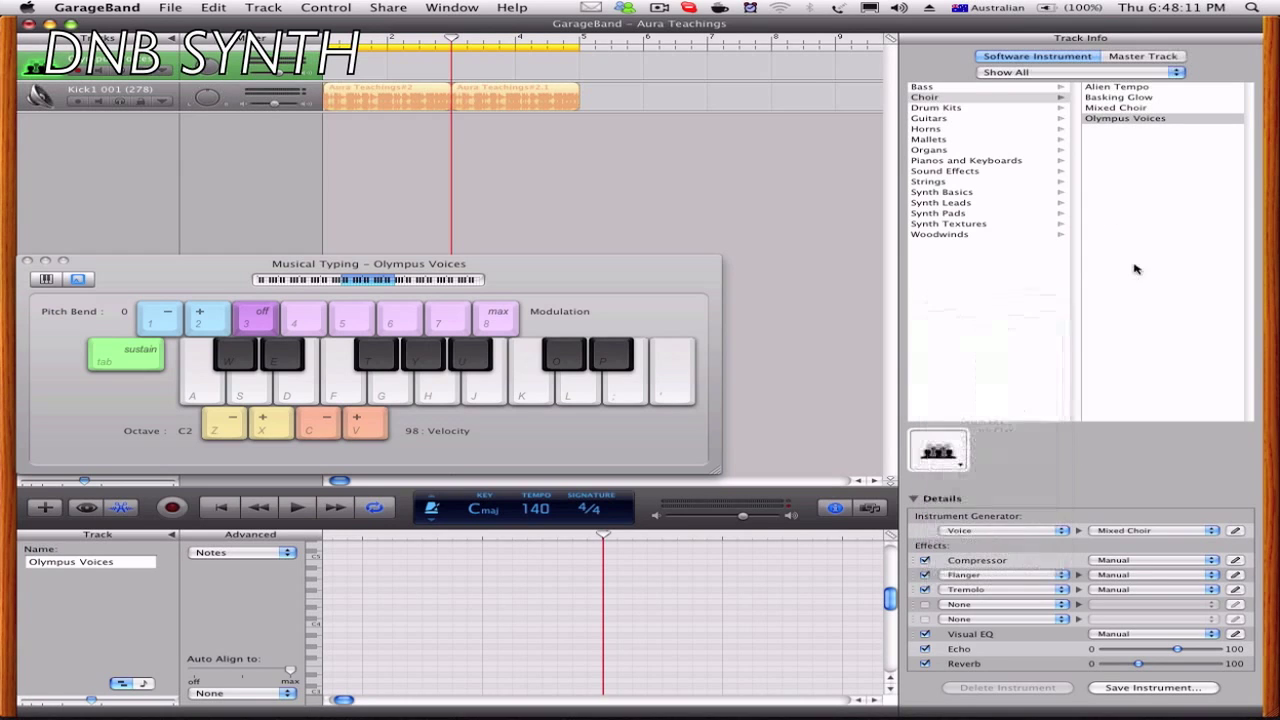
left_click(942, 172)
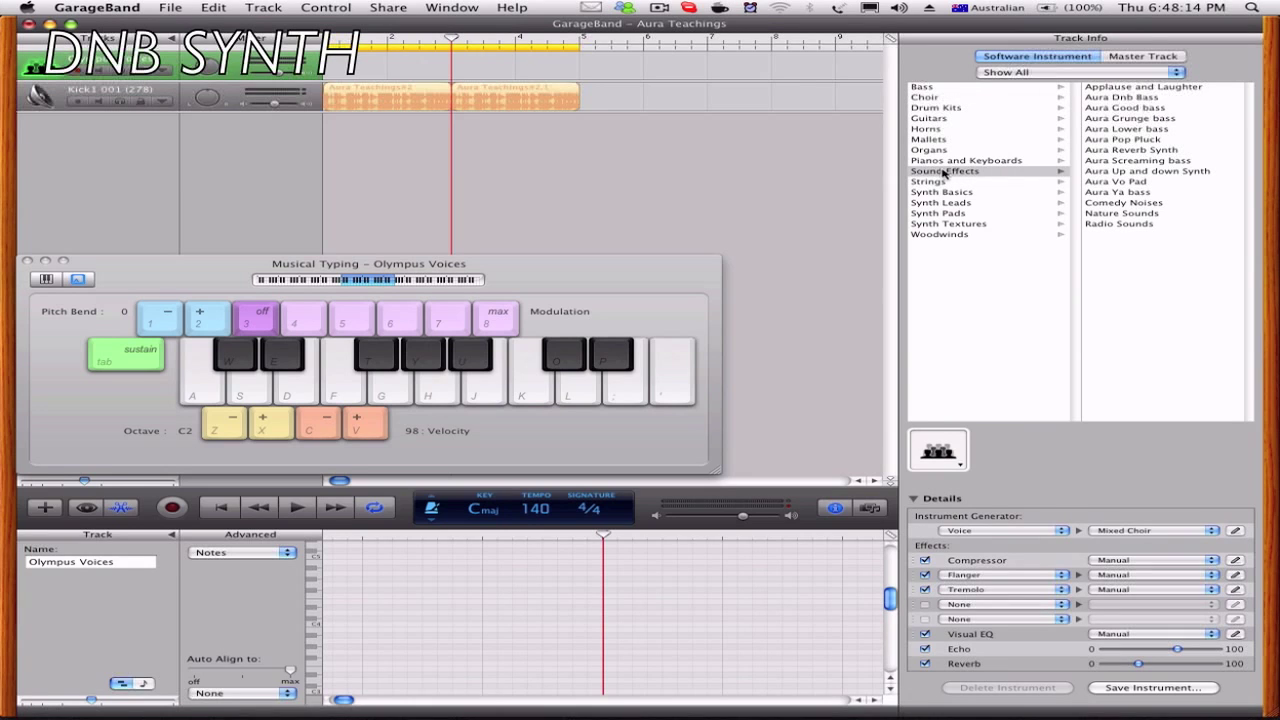
left_click(1140, 98)
left_click(985, 531)
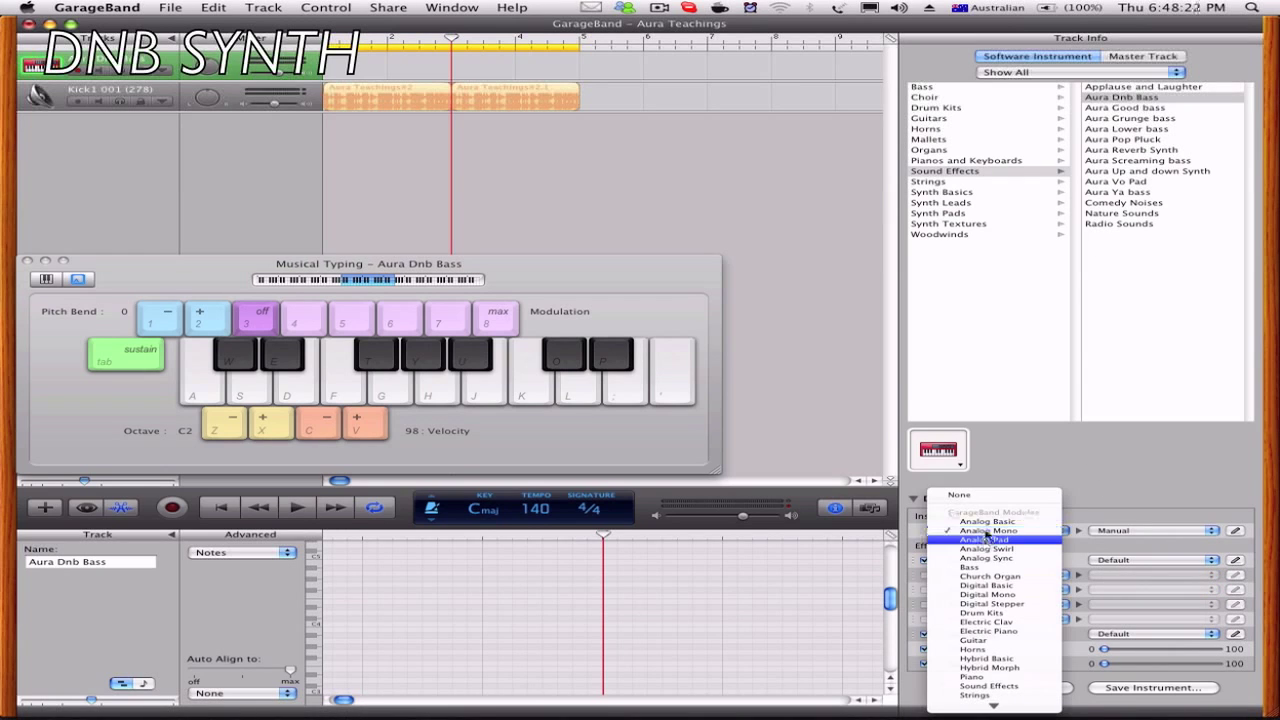
left_click(1160, 497)
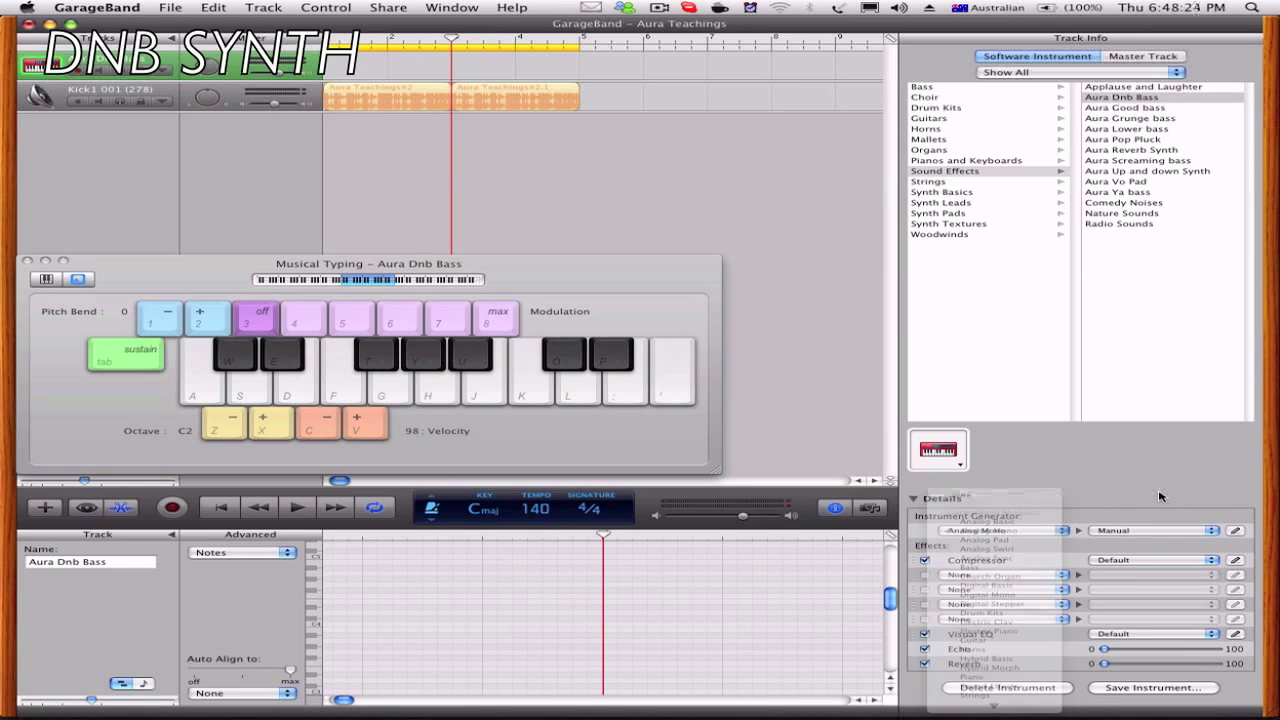
- In Analog Mono, lower Mix to 102, shorten Decay slightly and push Richness to 127
left_click(1236, 531)
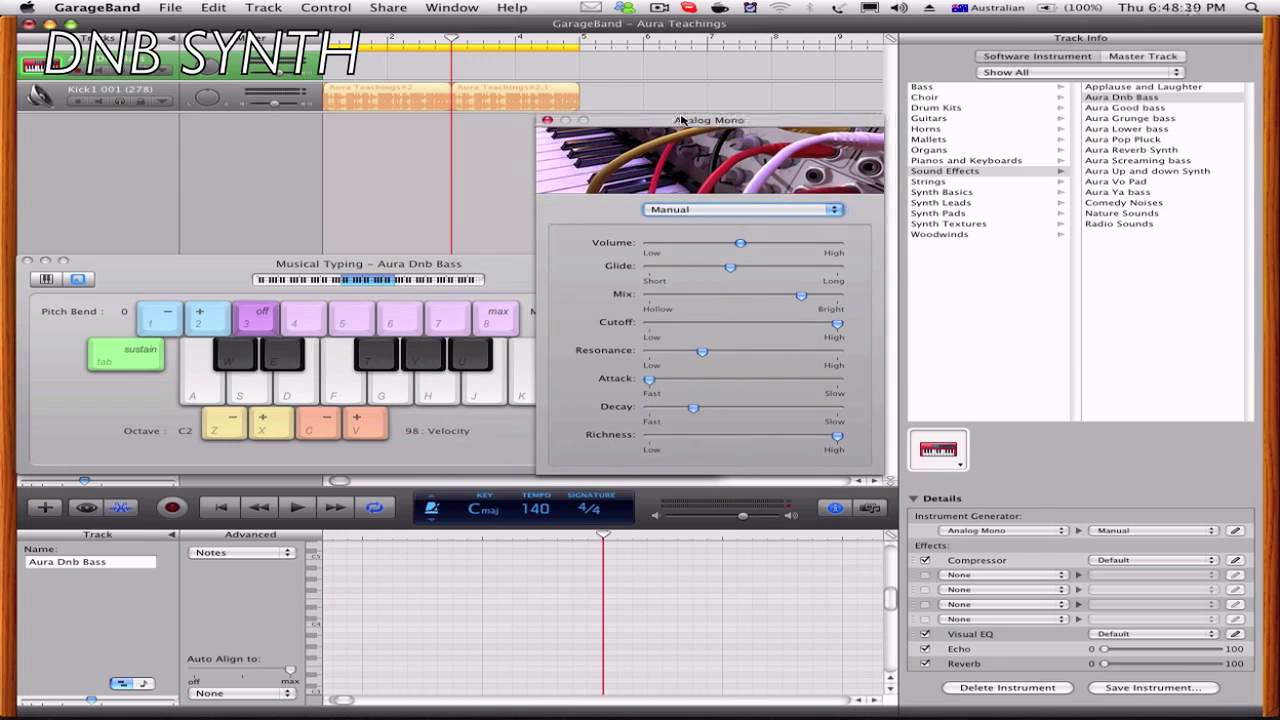
left_click_drag(681, 120, 678, 118)
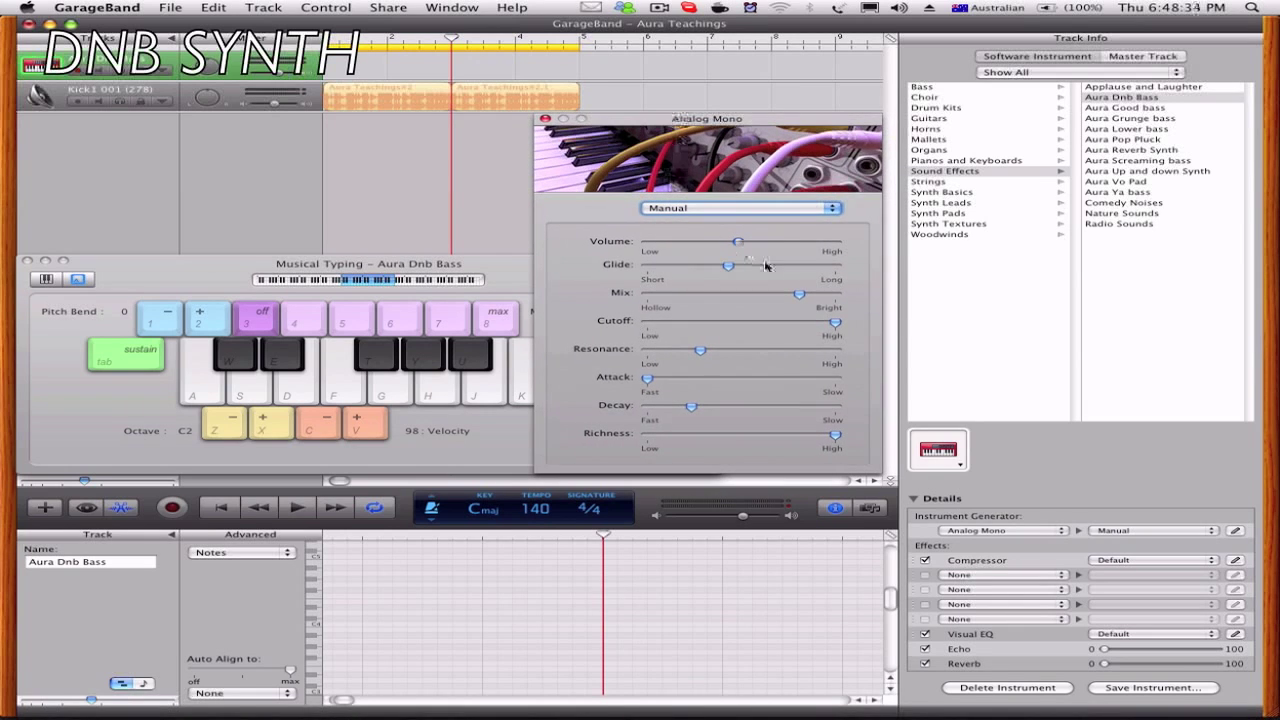
left_click(729, 267)
left_click(799, 295)
left_click_drag(799, 295, 795, 295)
left_click(836, 325)
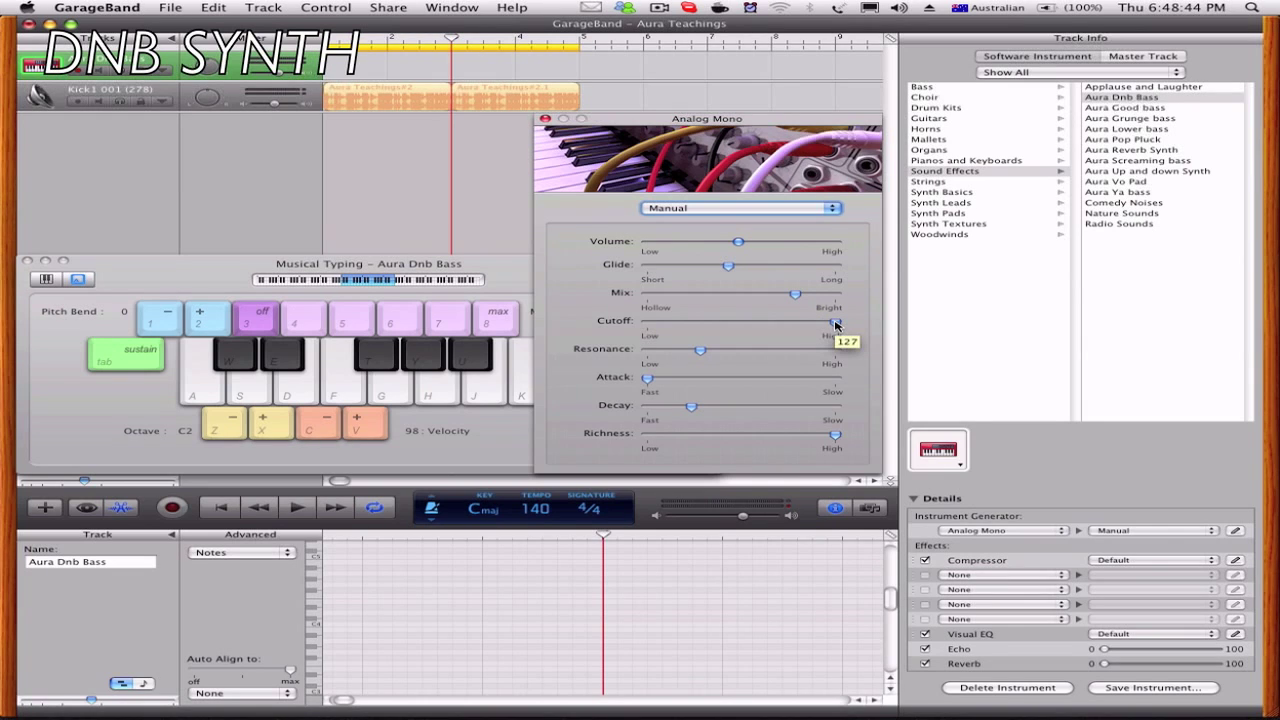
left_click(702, 352)
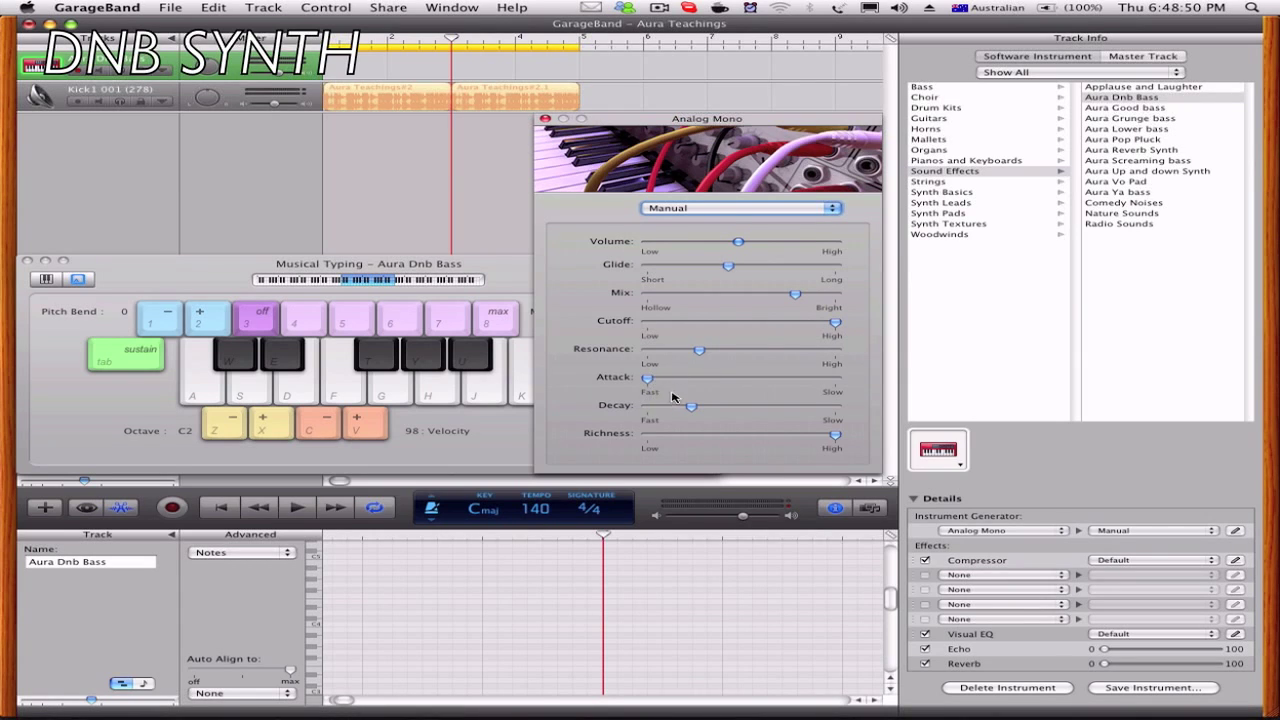
left_click(698, 408)
left_click_drag(698, 410, 692, 408)
left_click_drag(830, 437, 856, 438)
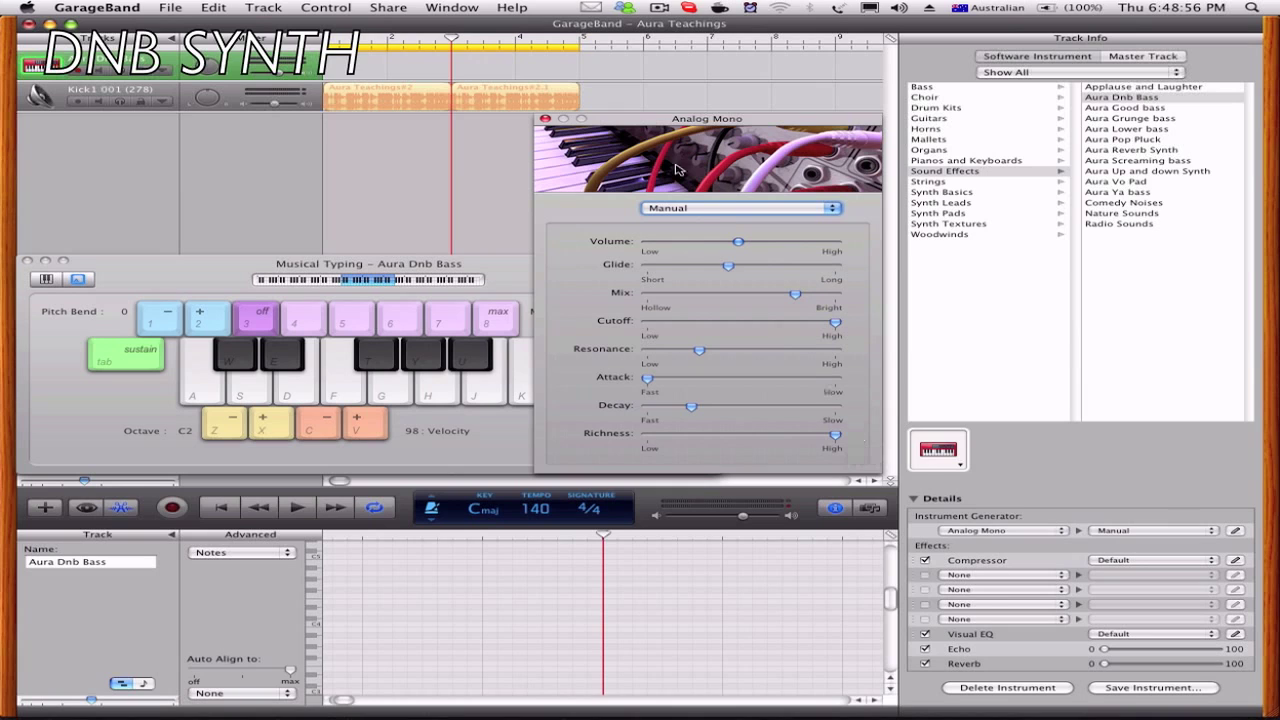
left_click(545, 118)
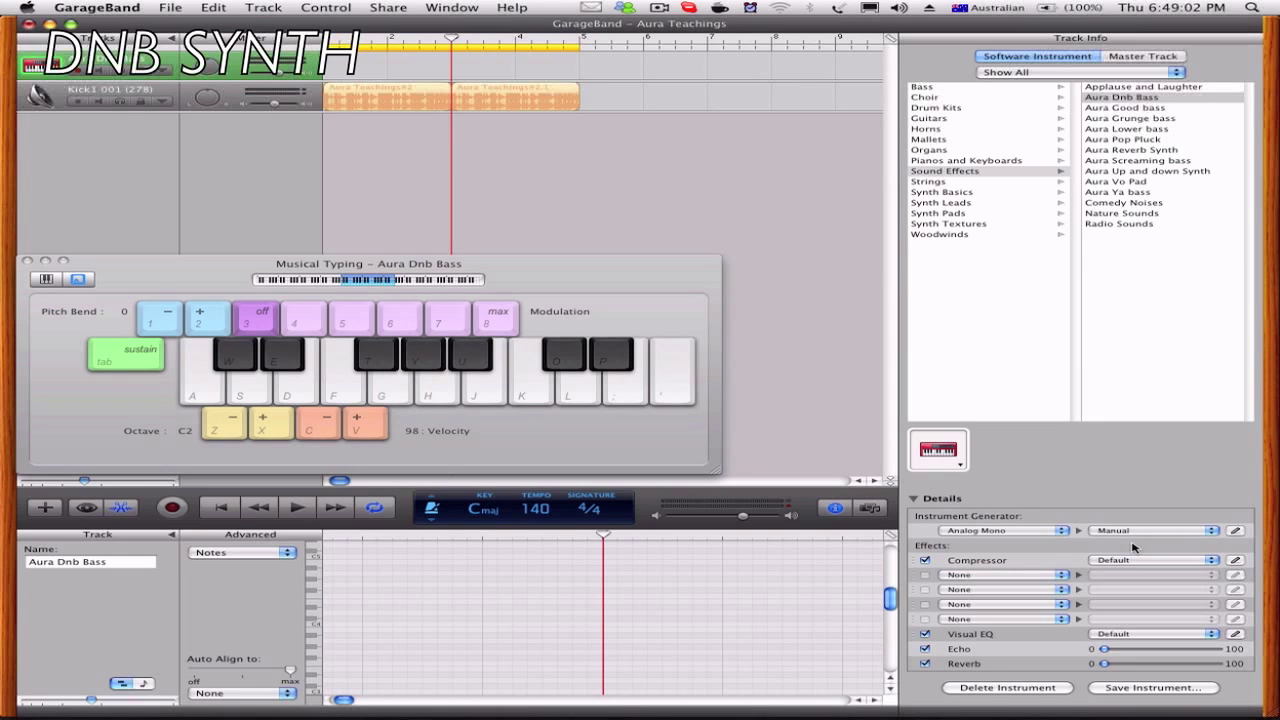
- Audition the tweaked bass with a short phrase and repeated two-note chords
key("l")
key("y")
key("s")
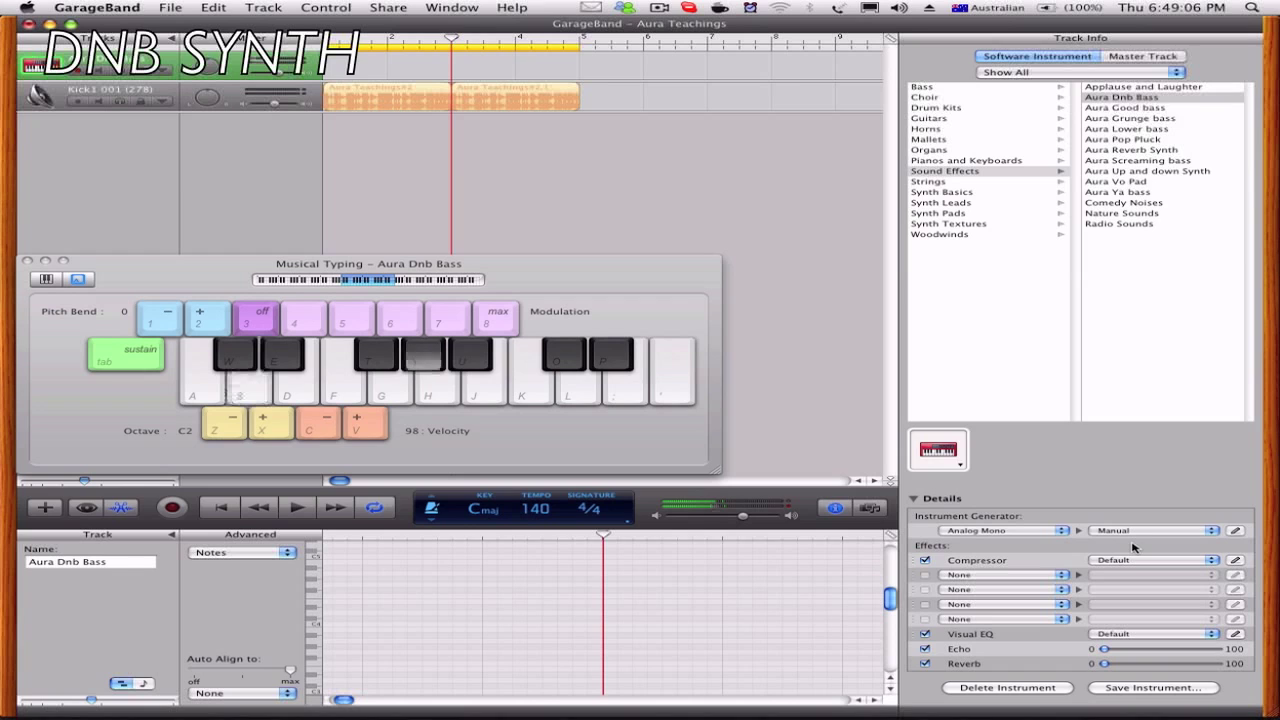
key("s")
key("y")
key("s")
key("y")
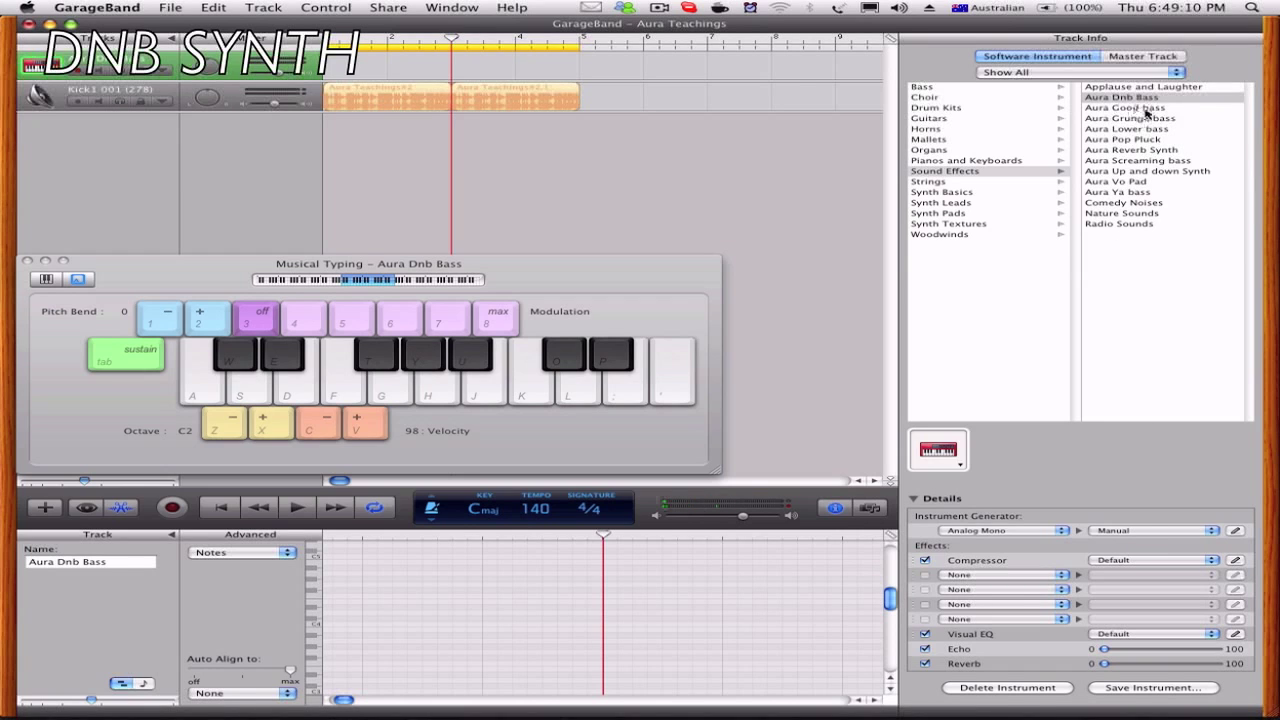
- Load Aura Good bass, audition alternating notes at octave C1, and keep Digital Mono as generator
left_click(1125, 107)
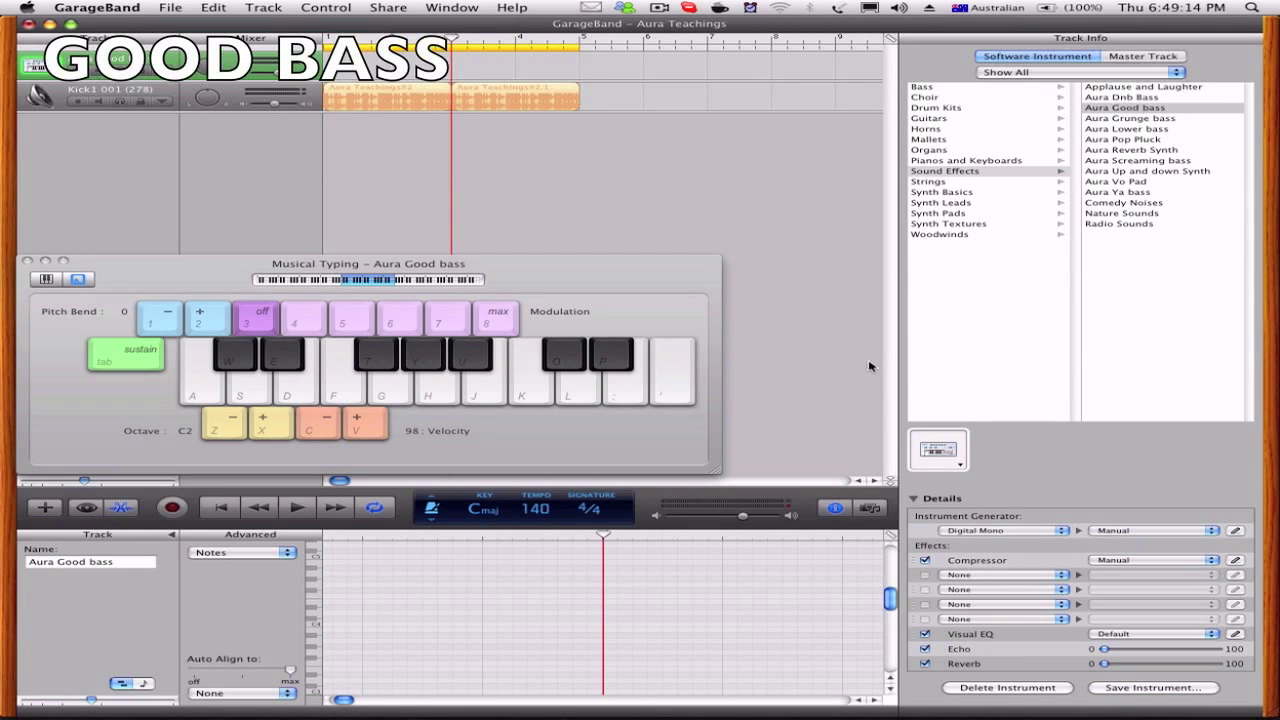
key("z")
key("s")
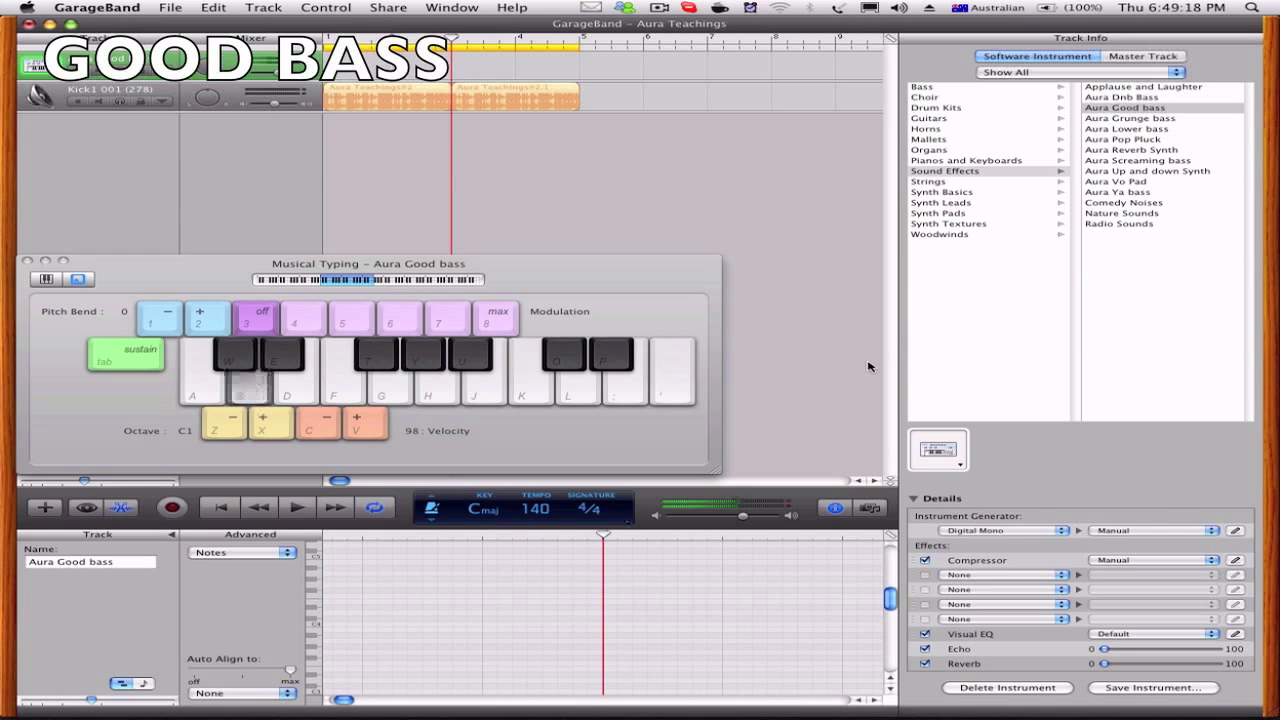
key("s")
key("g")
key("s")
key("g")
key("s")
key("s")
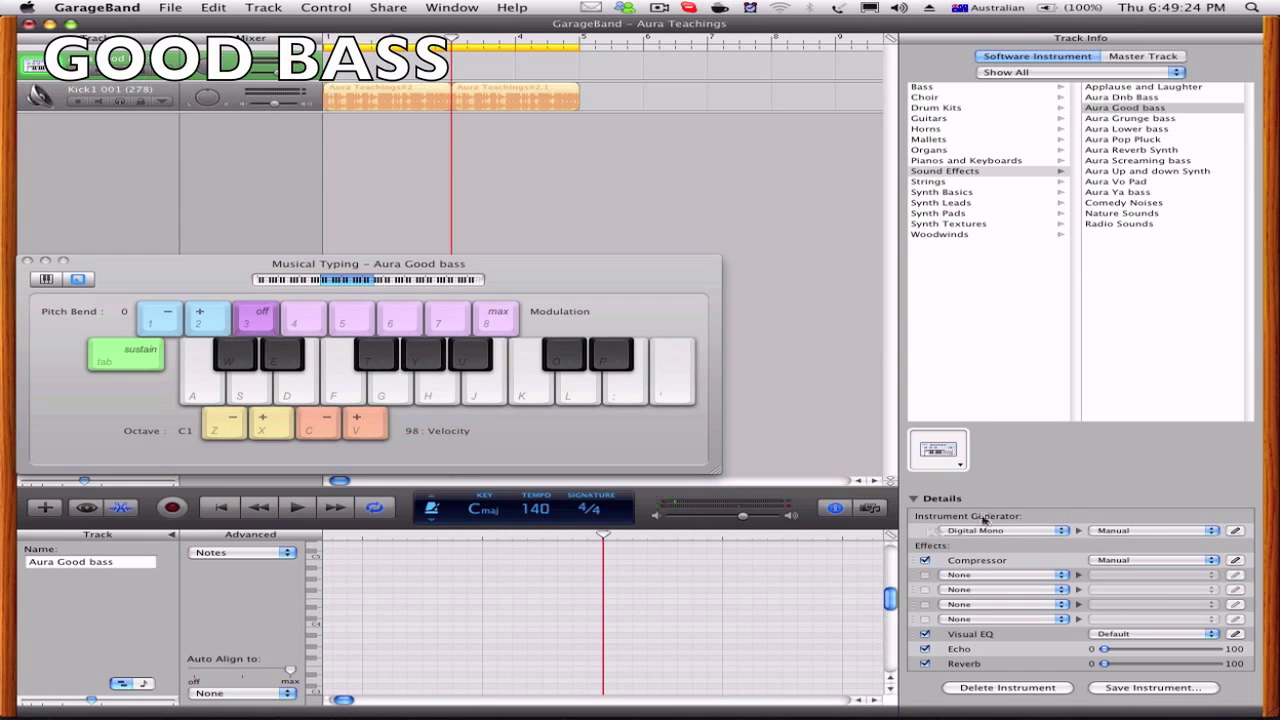
left_click(1028, 536)
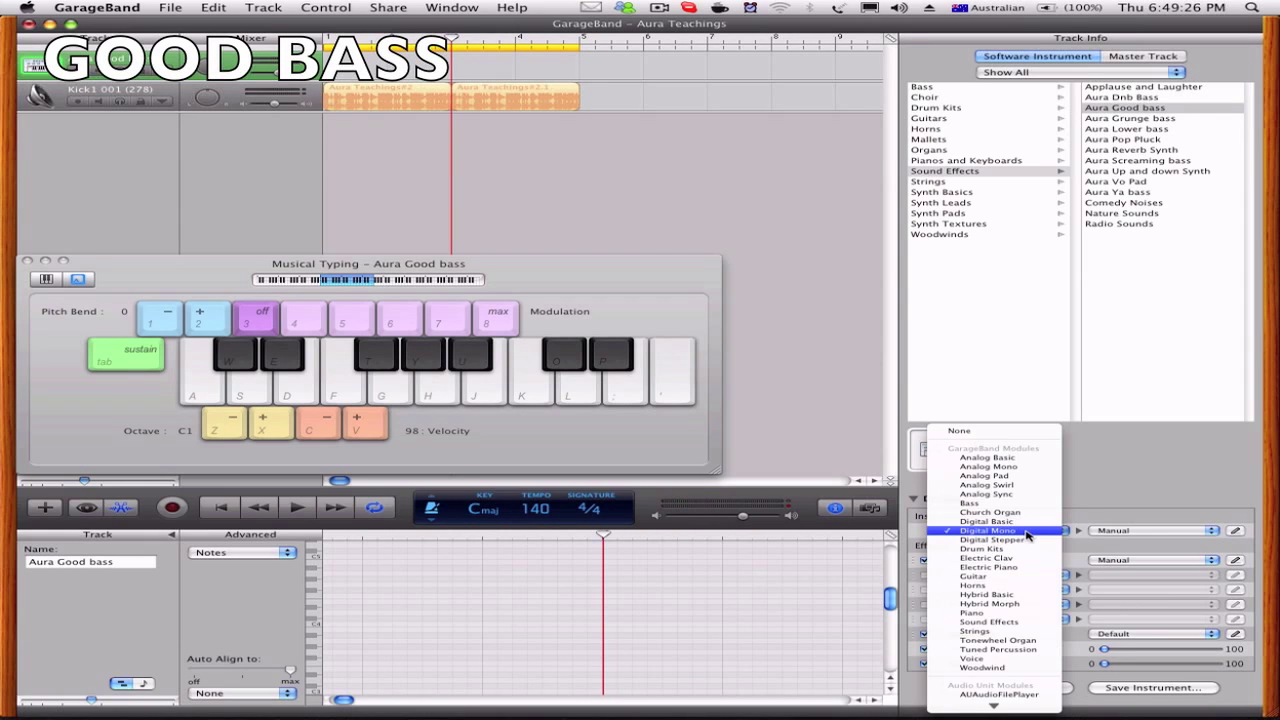
left_click(1028, 533)
- Inspect each Digital Mono slider value, then view the Default Visual EQ and close it
left_click(1236, 531)
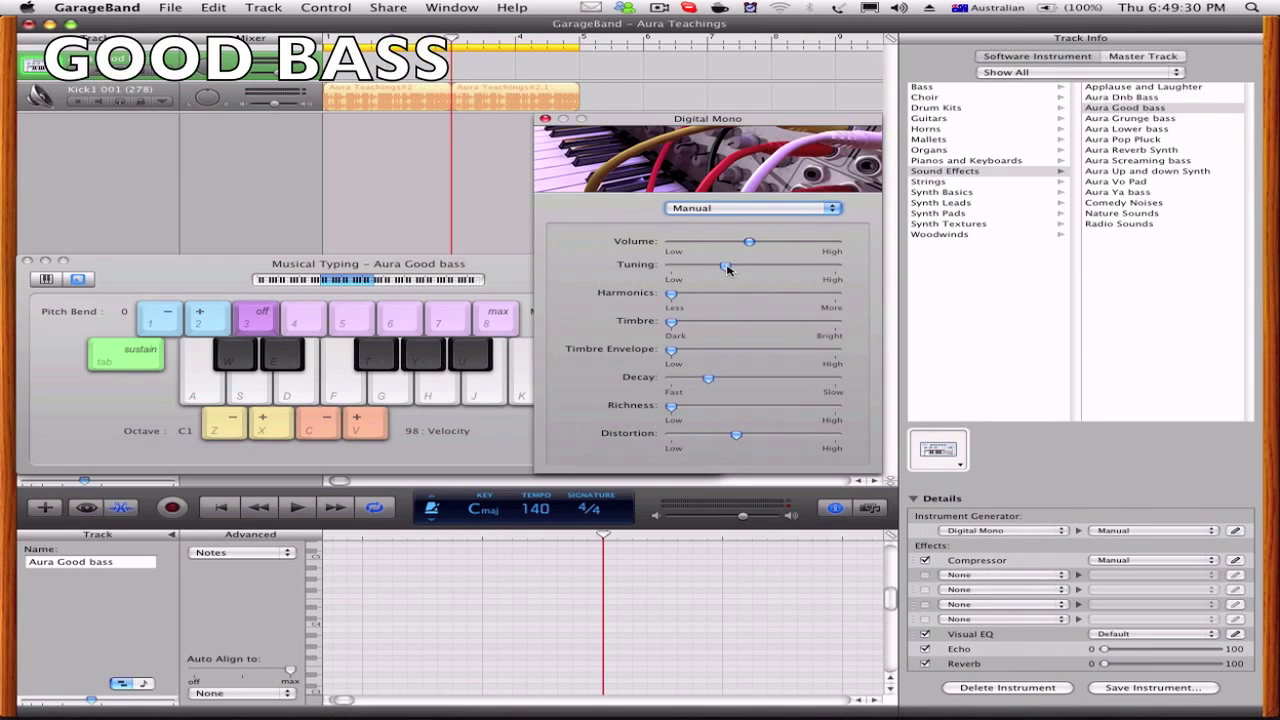
mouse_move(727, 268)
mouse_move(673, 297)
mouse_move(675, 325)
mouse_move(674, 354)
mouse_move(708, 381)
mouse_move(671, 407)
mouse_move(736, 438)
left_click(1237, 635)
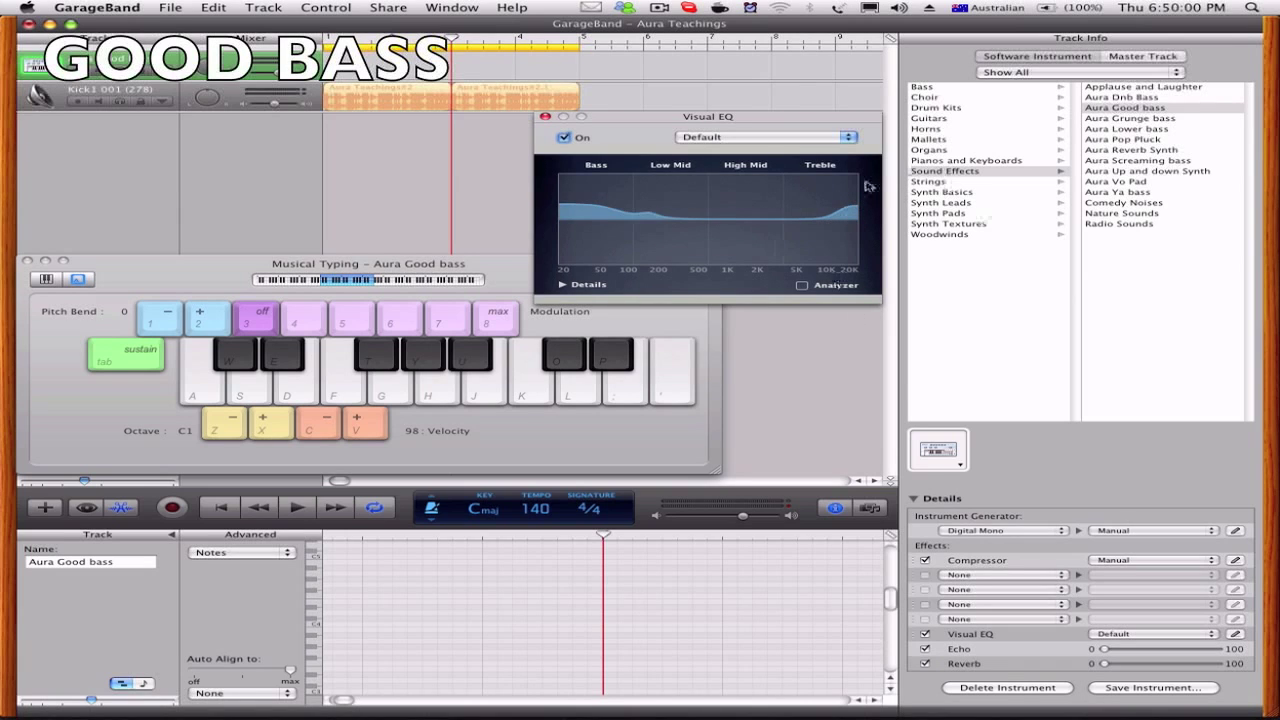
left_click(545, 117)
- Restart the song from the top and play Aura Good bass notes along with it
key("s")
key("s")
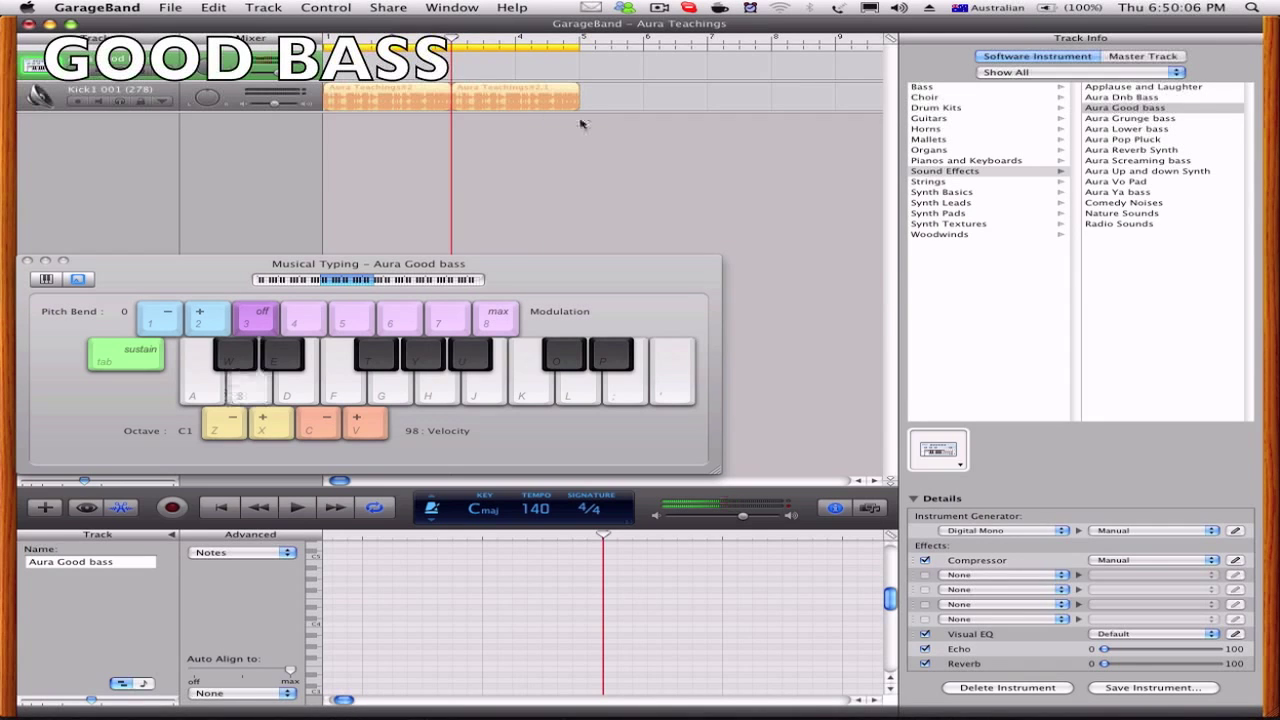
key("Return")
key("space")
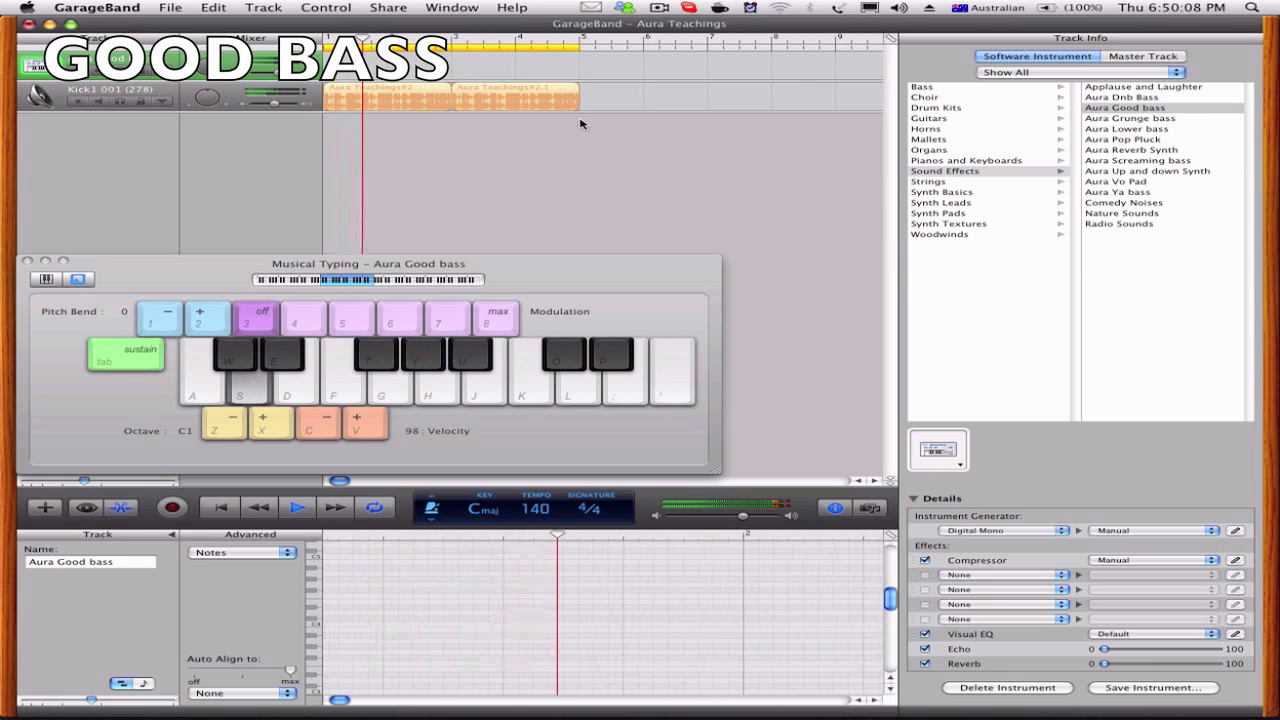
key("d")
key("s")
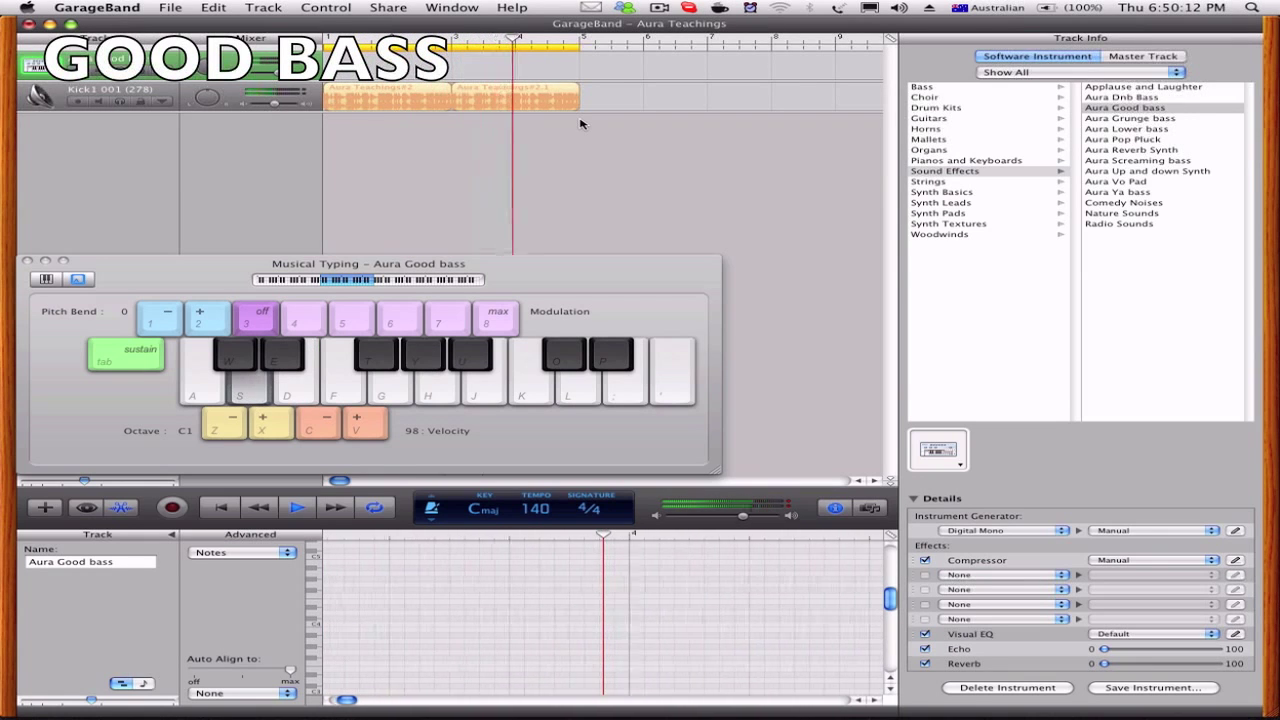
key("l")
key("s")
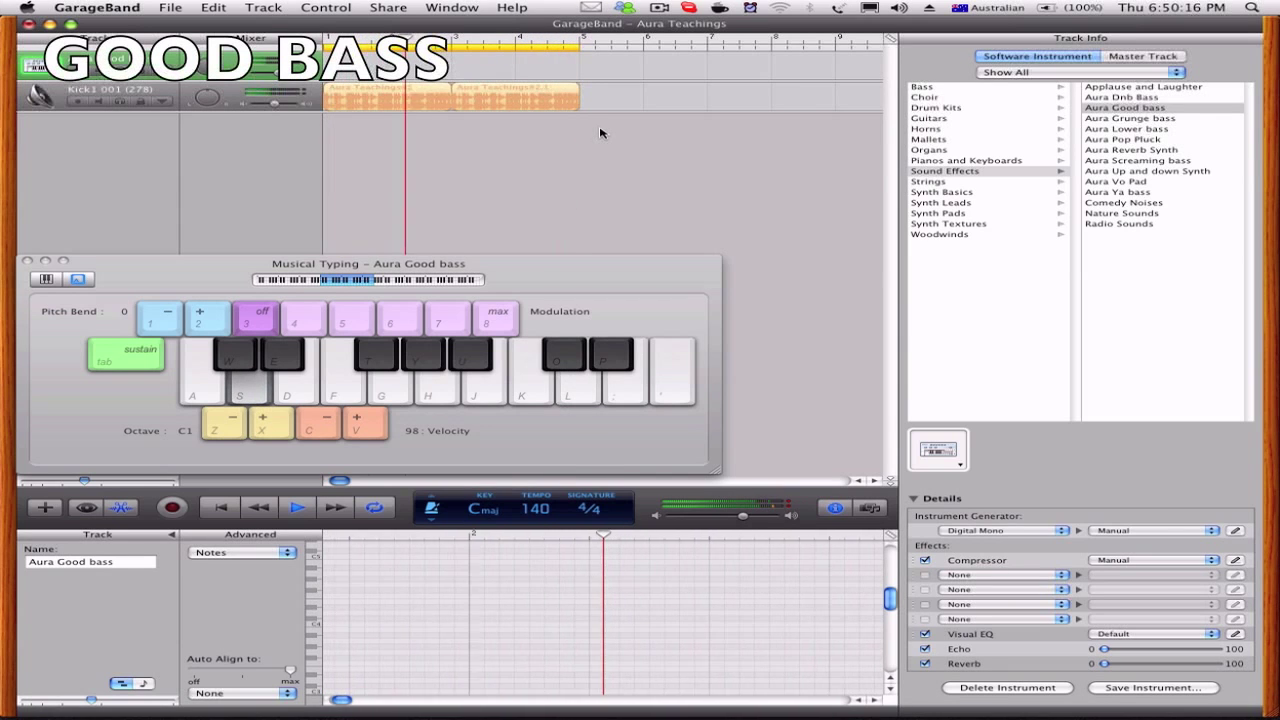
- Play a few more bass notes, then switch the track to Aura Grunge bass
key("d")
key("f")
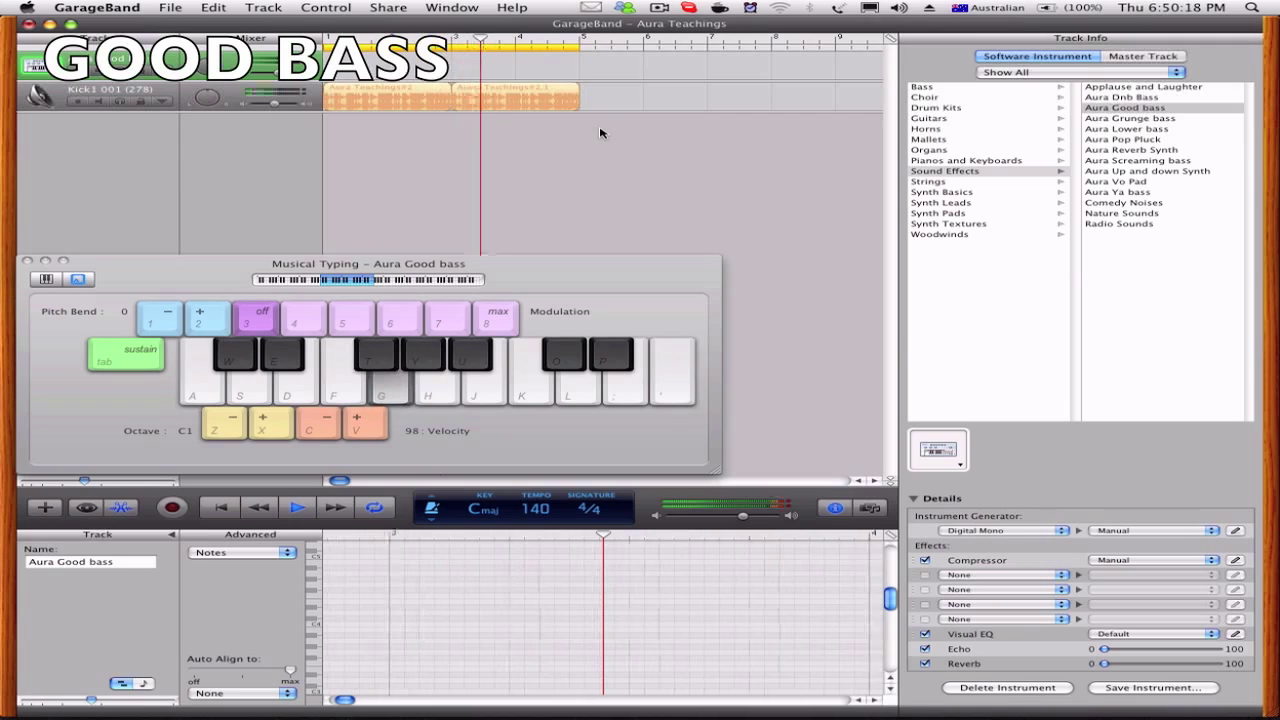
key("y")
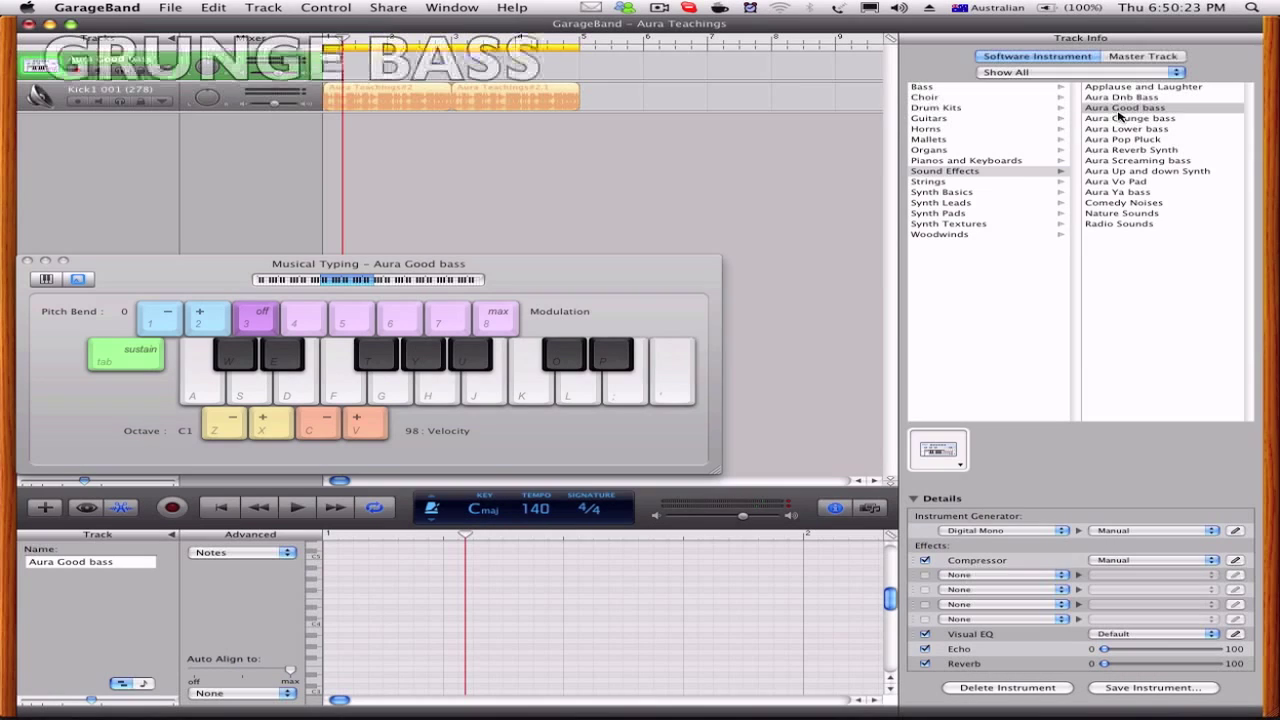
left_click(1119, 117)
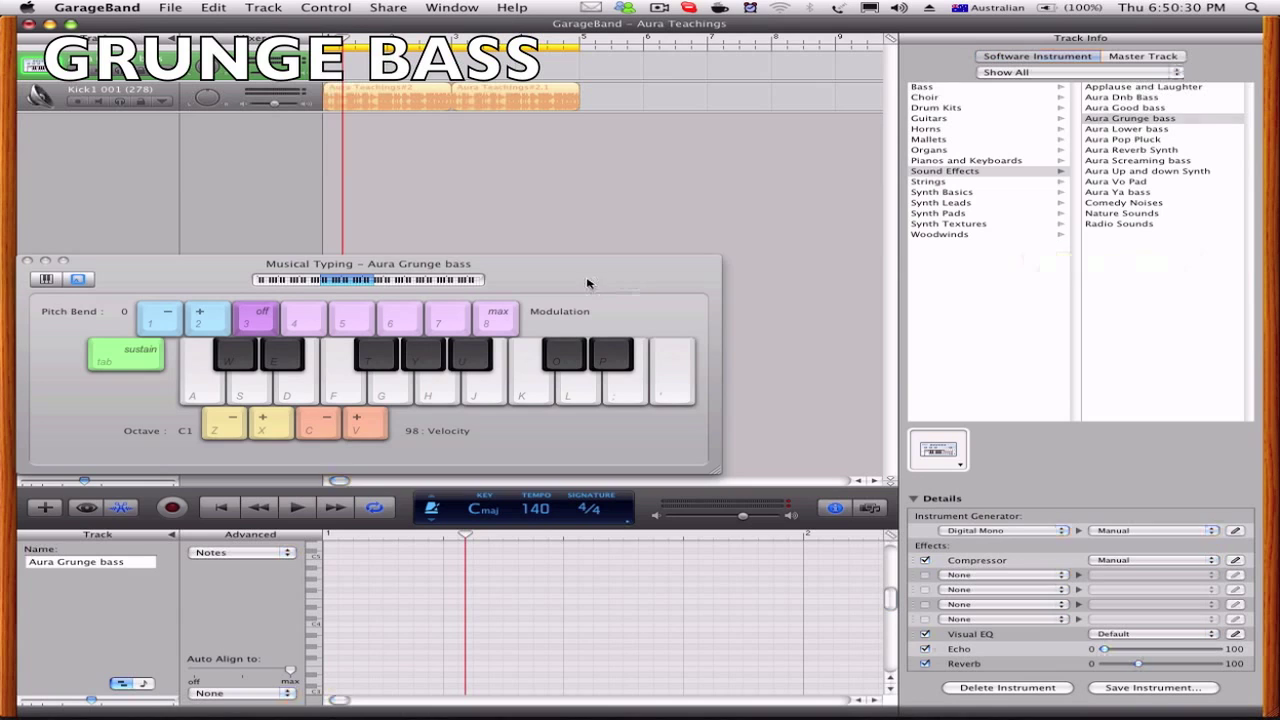
left_click_drag(587, 283, 588, 285)
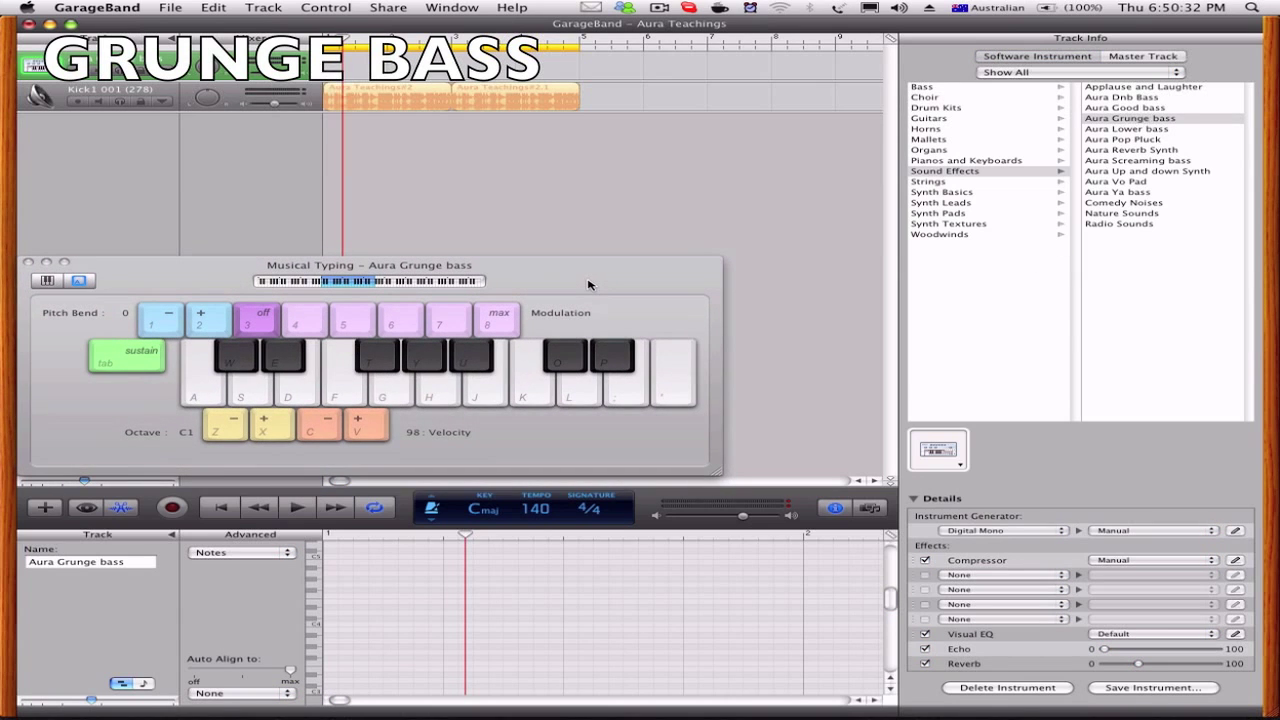
key("s")
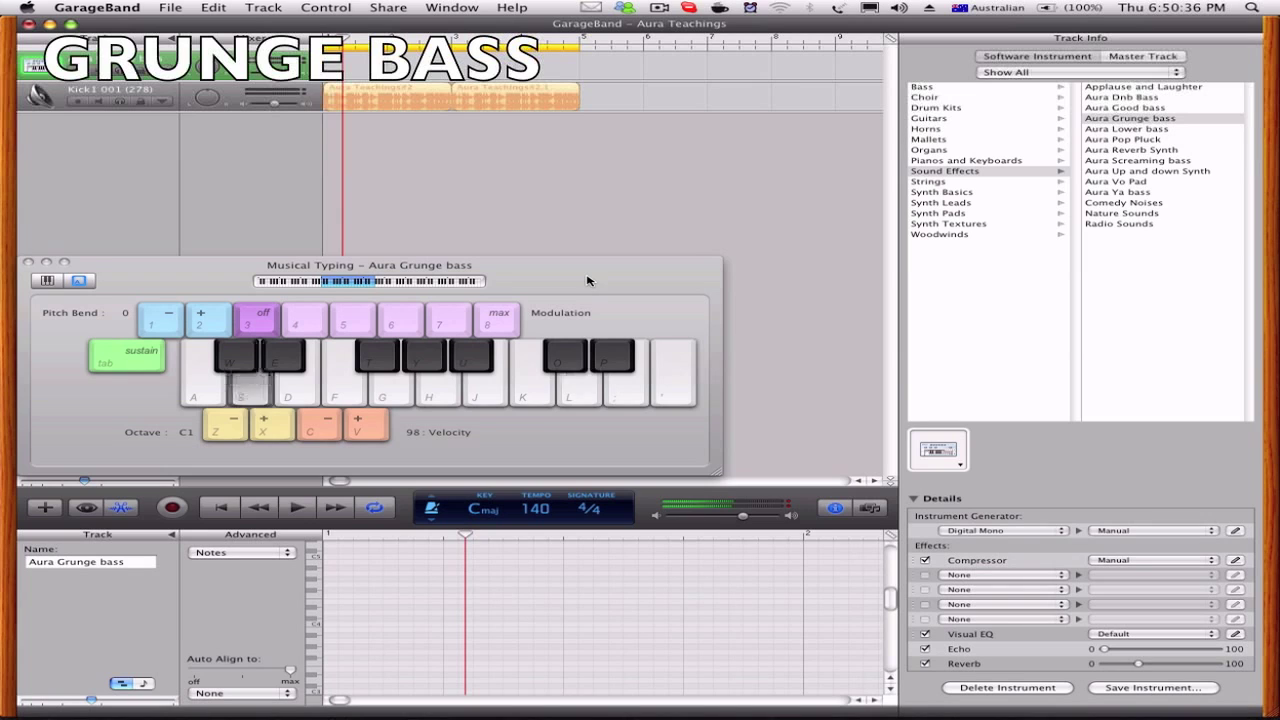
key("l")
key("s")
key("l")
key("s")
key("Home")
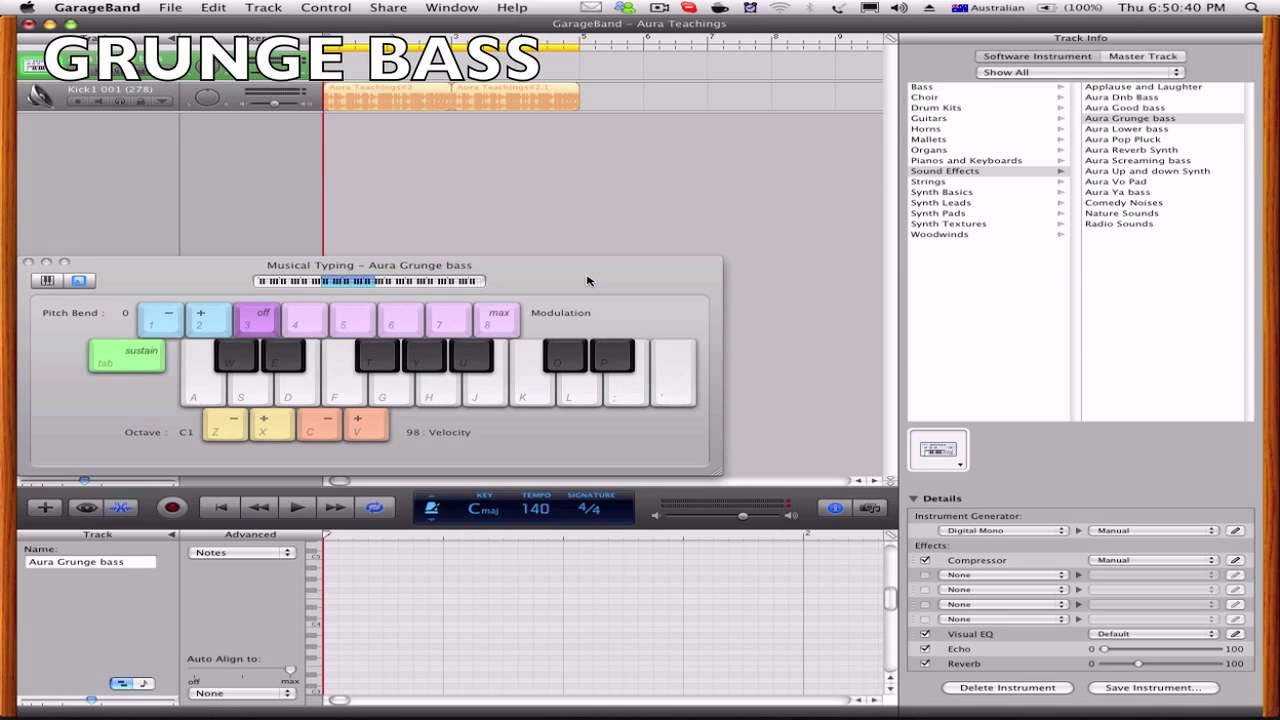
key("space")
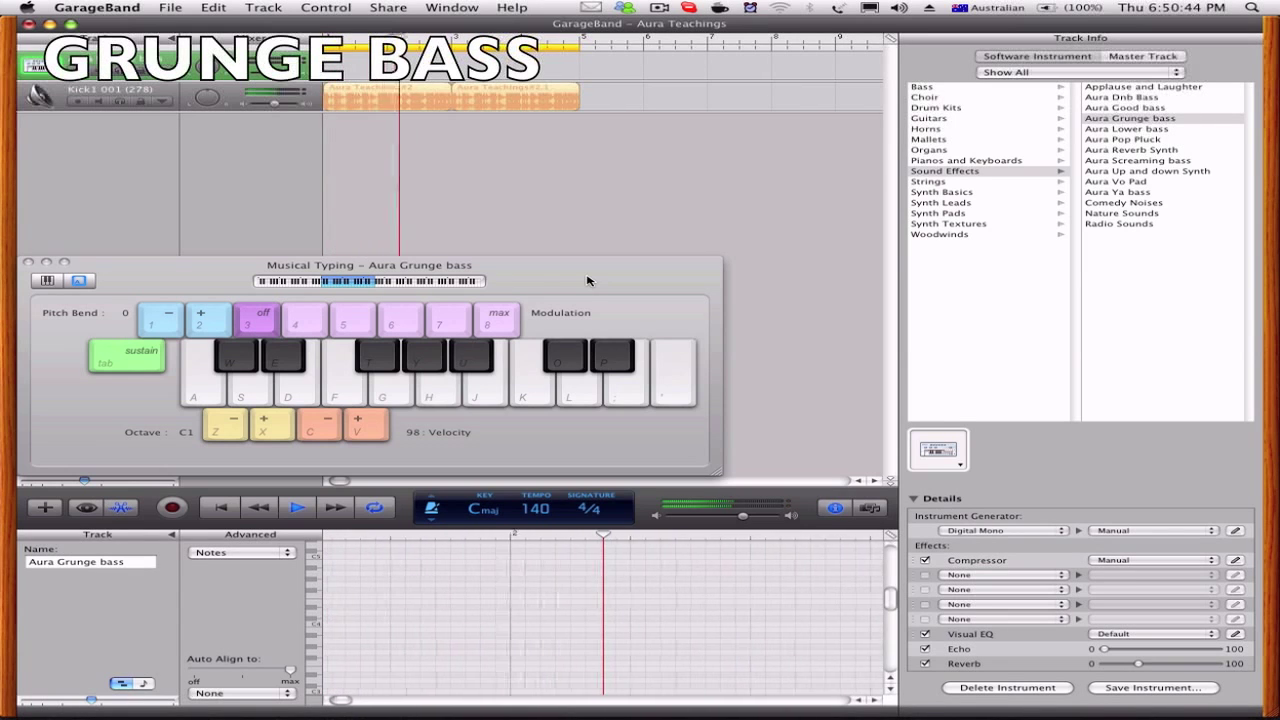
key("s")
key("d")
key("g")
key("g")
key("f")
key("d")
key("s")
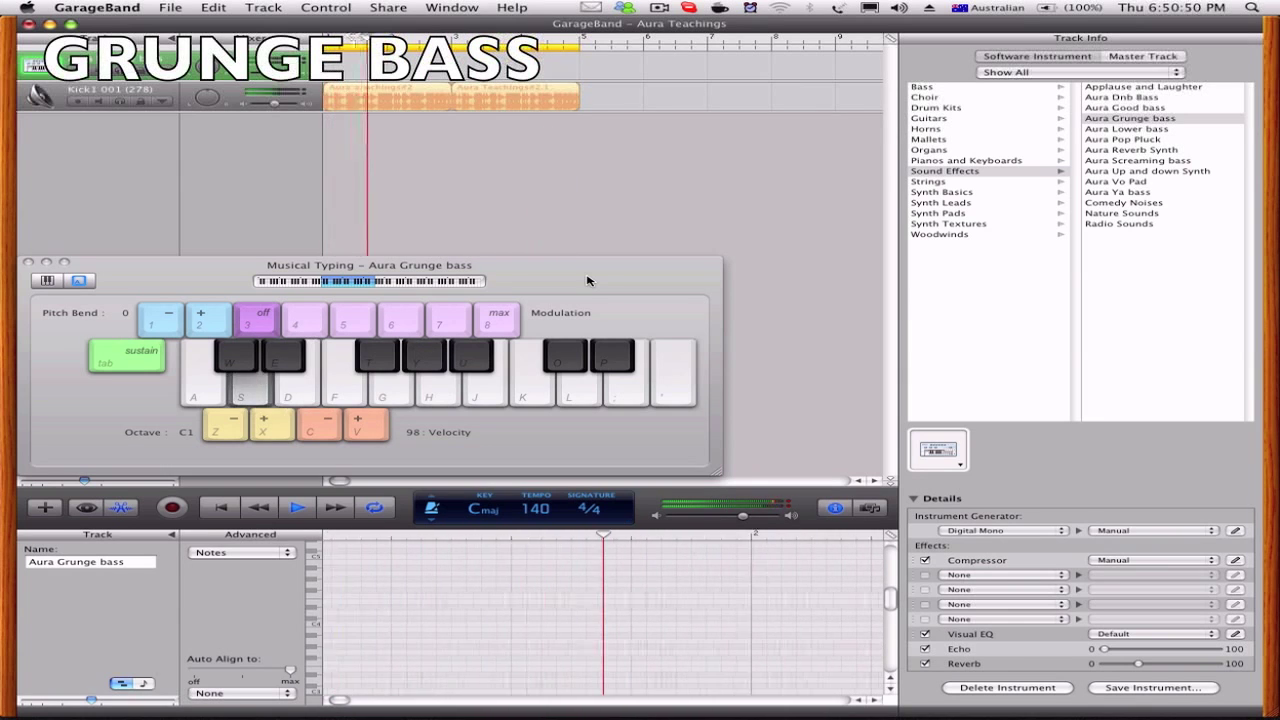
key("g")
key("s")
key("s")
key("g")
key("y")
key("f")
key("s")
key("g")
key("g")
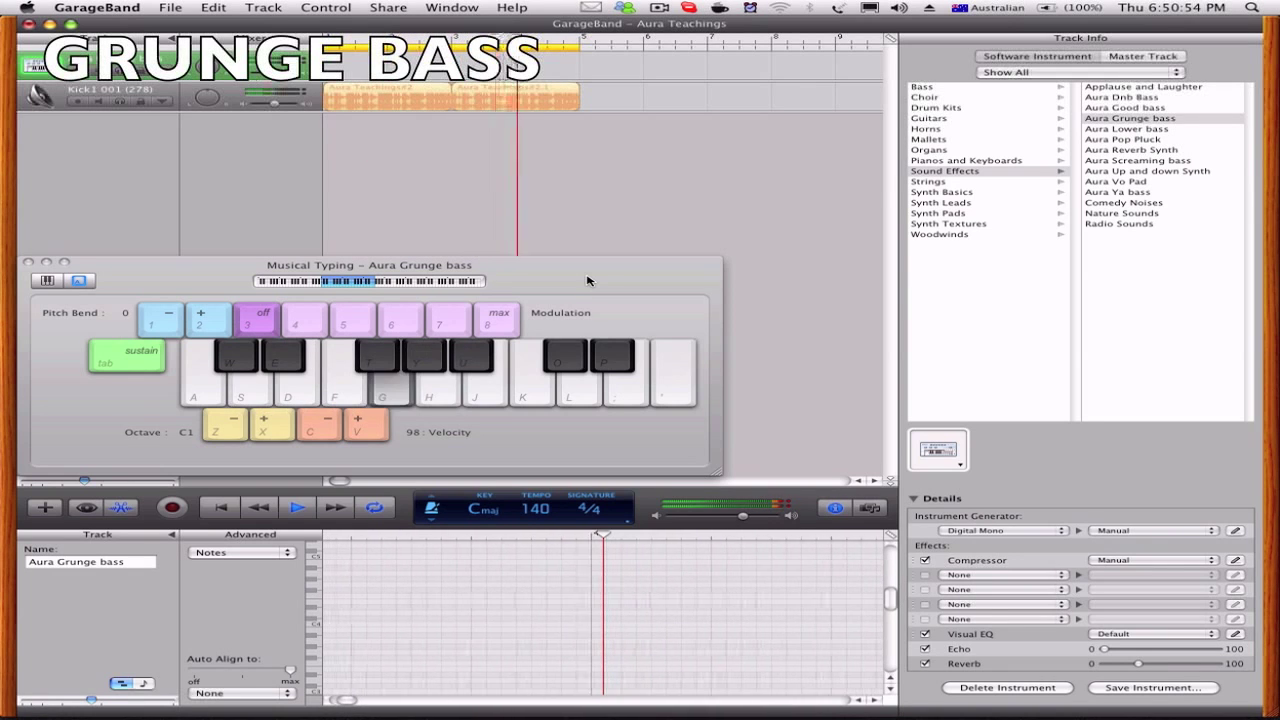
key("f")
key("s")
key("s")
key("g")
key("f")
key("s")
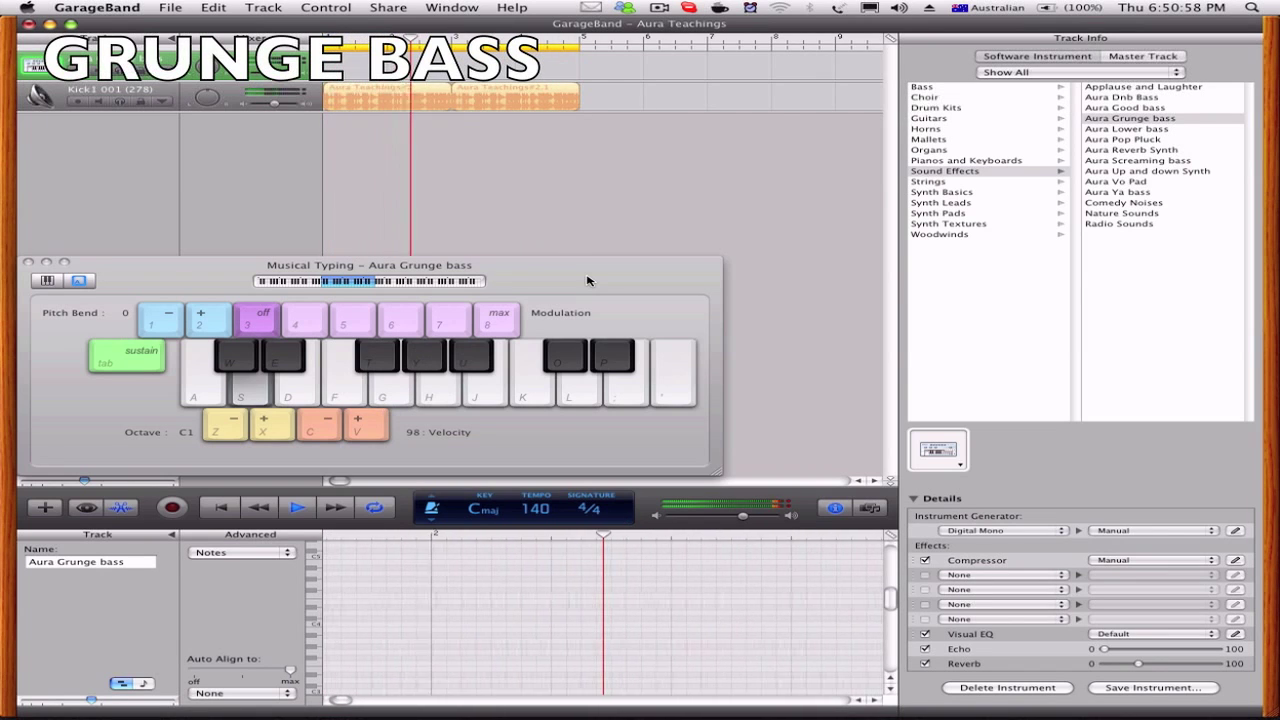
key("y")
key("f")
key("s")
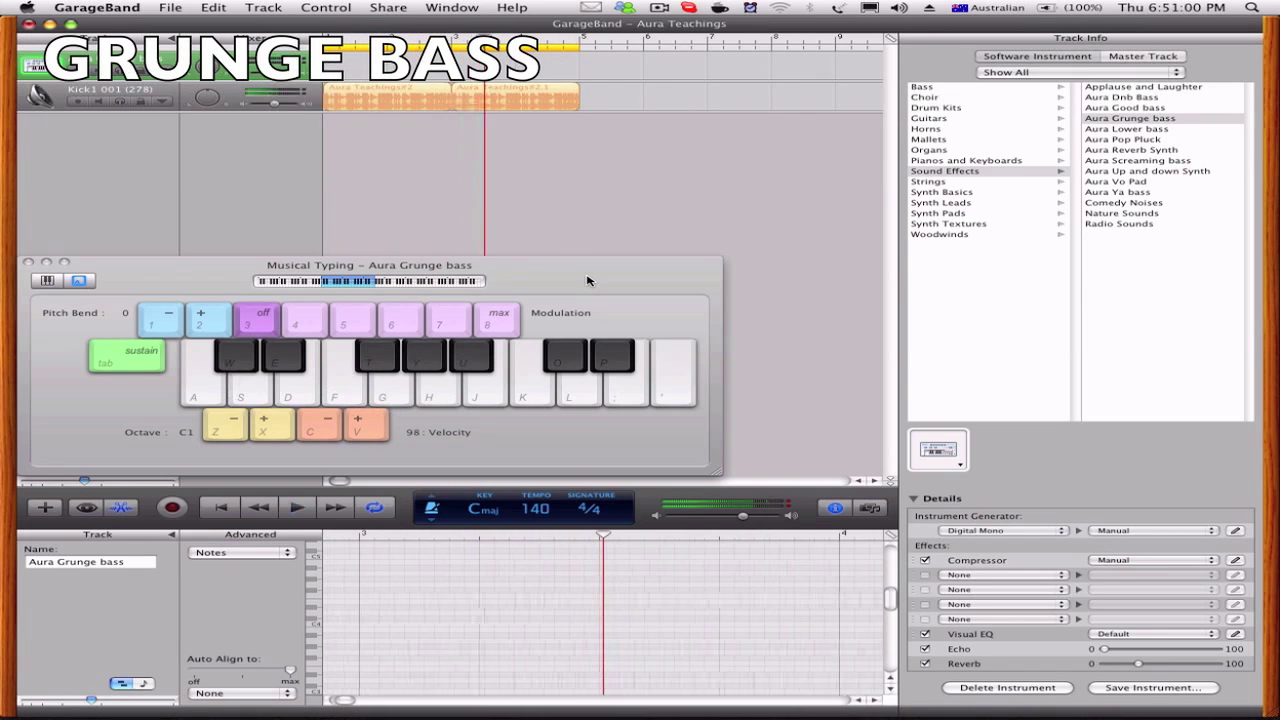
key("space")
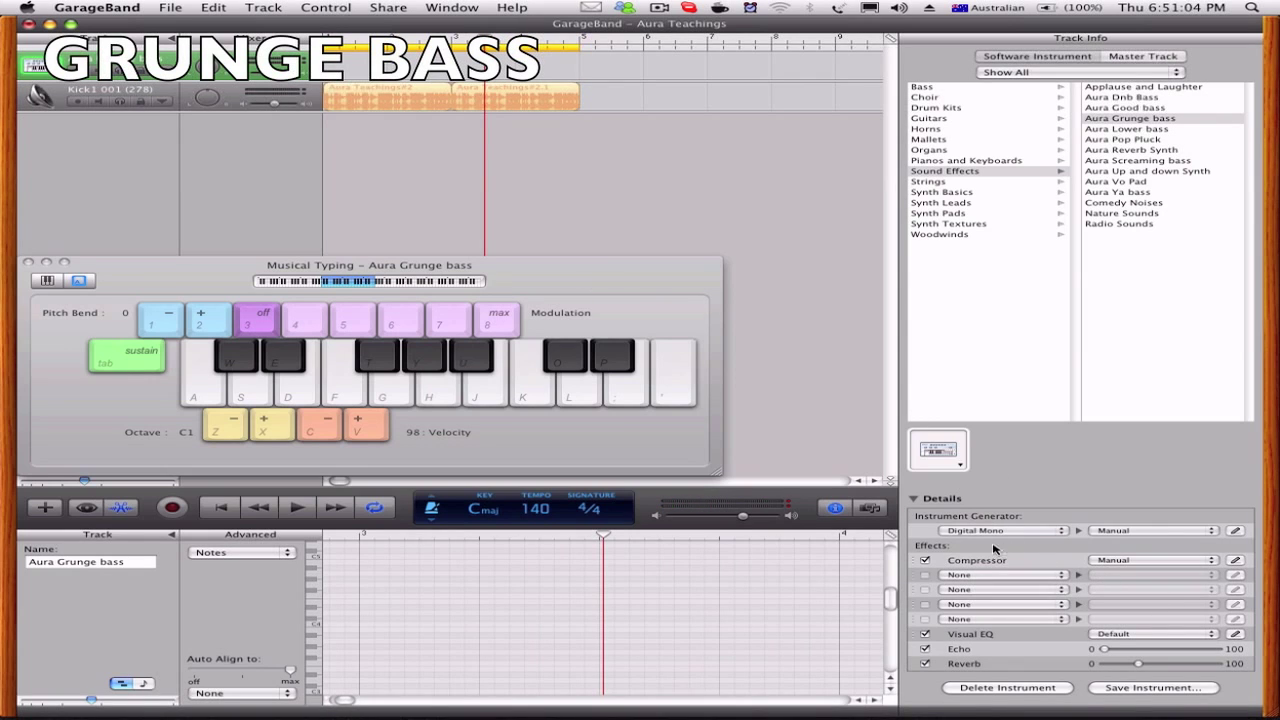
left_click(1029, 532)
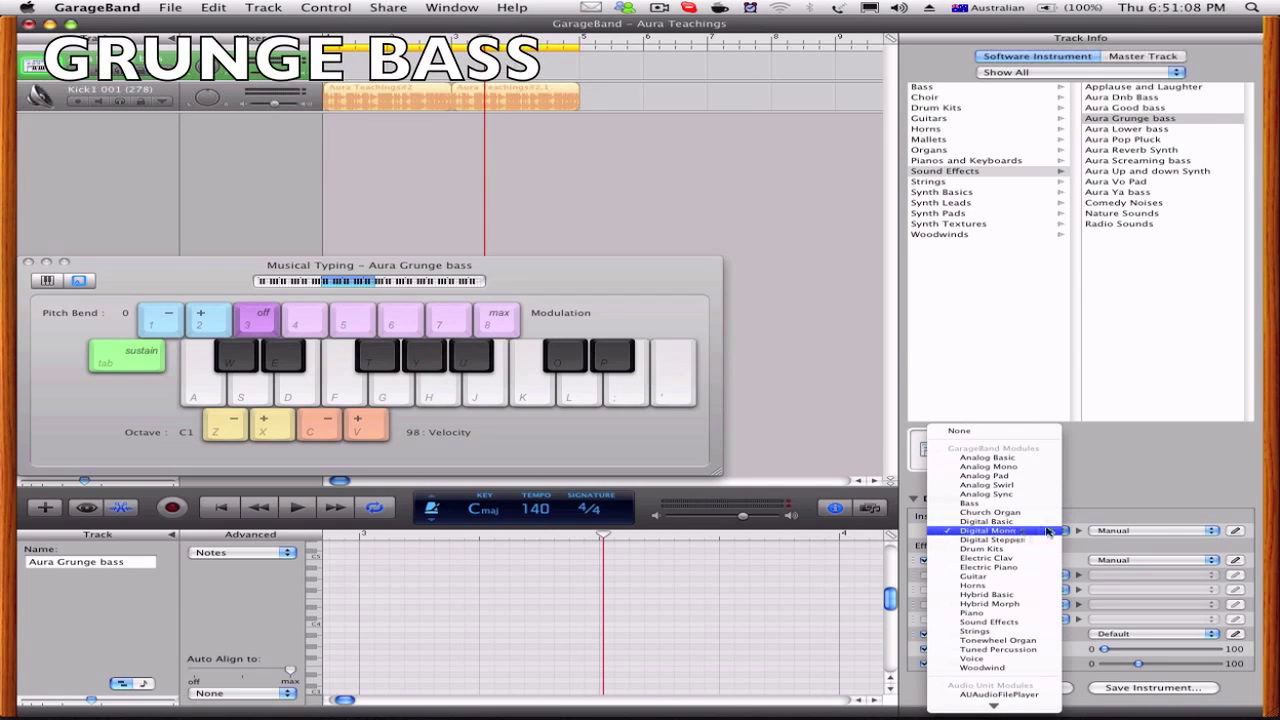
left_click(1048, 531)
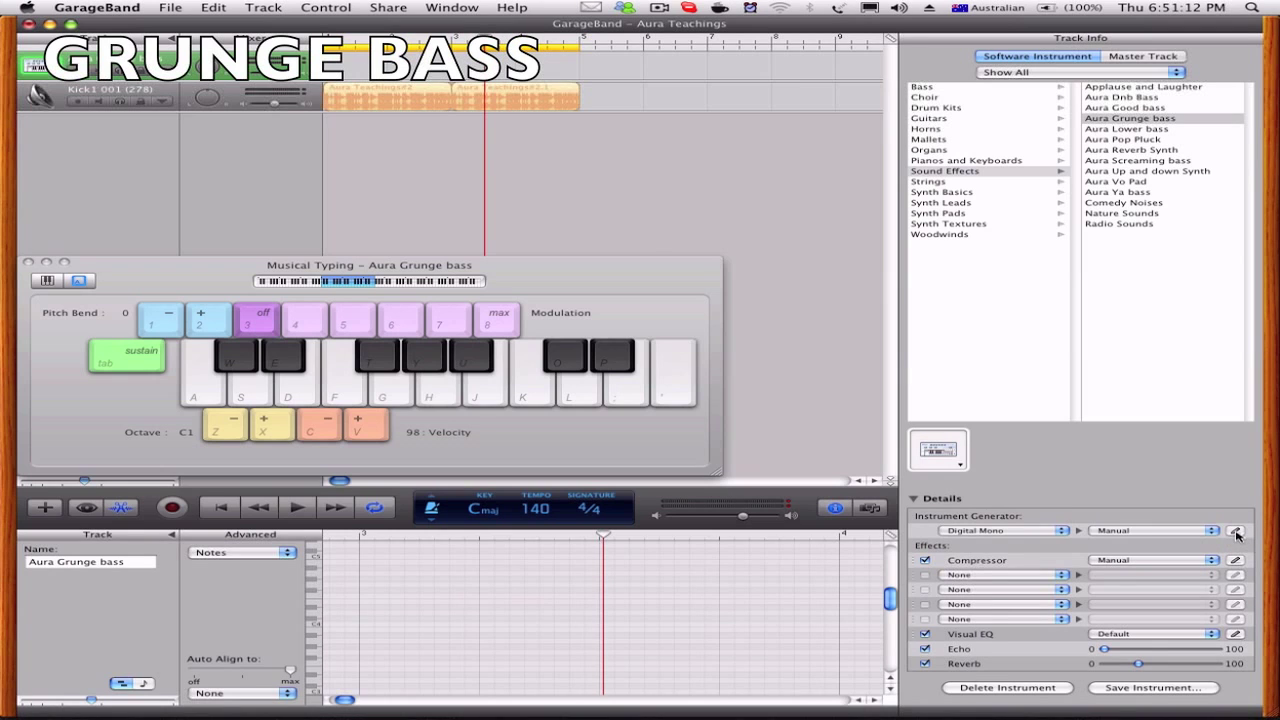
left_click(1236, 531)
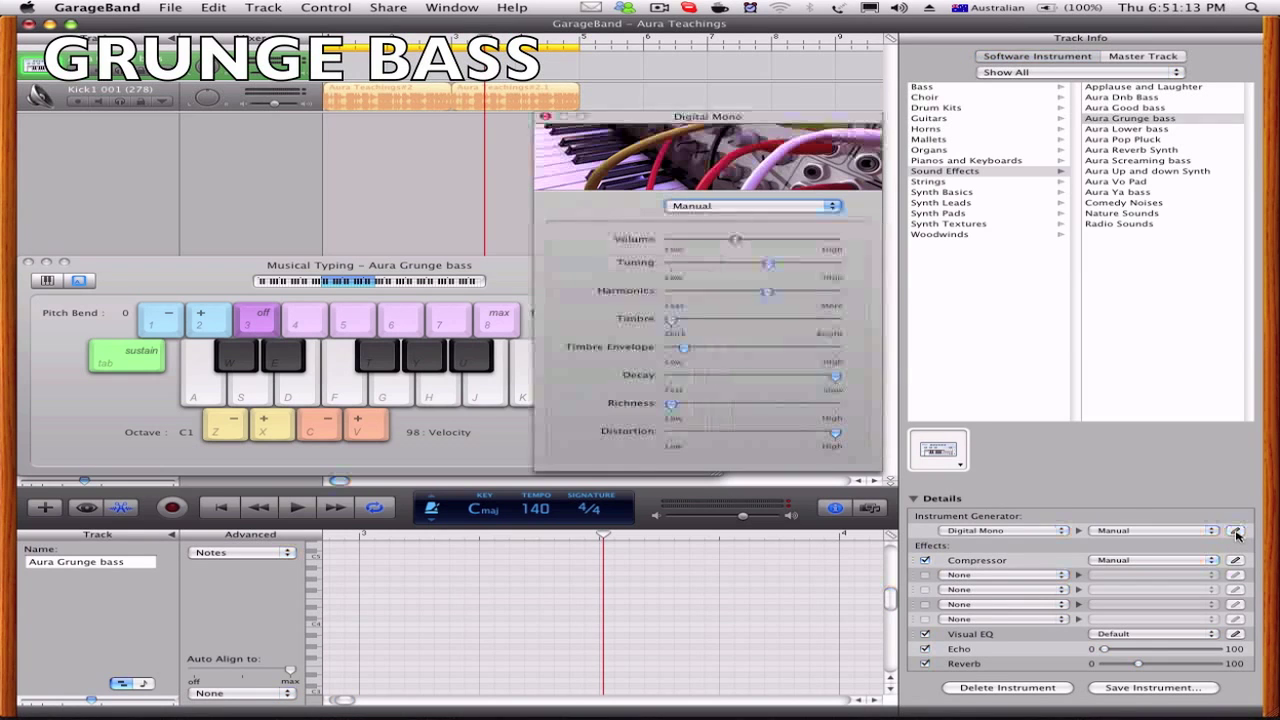
left_click(770, 265)
left_click(768, 292)
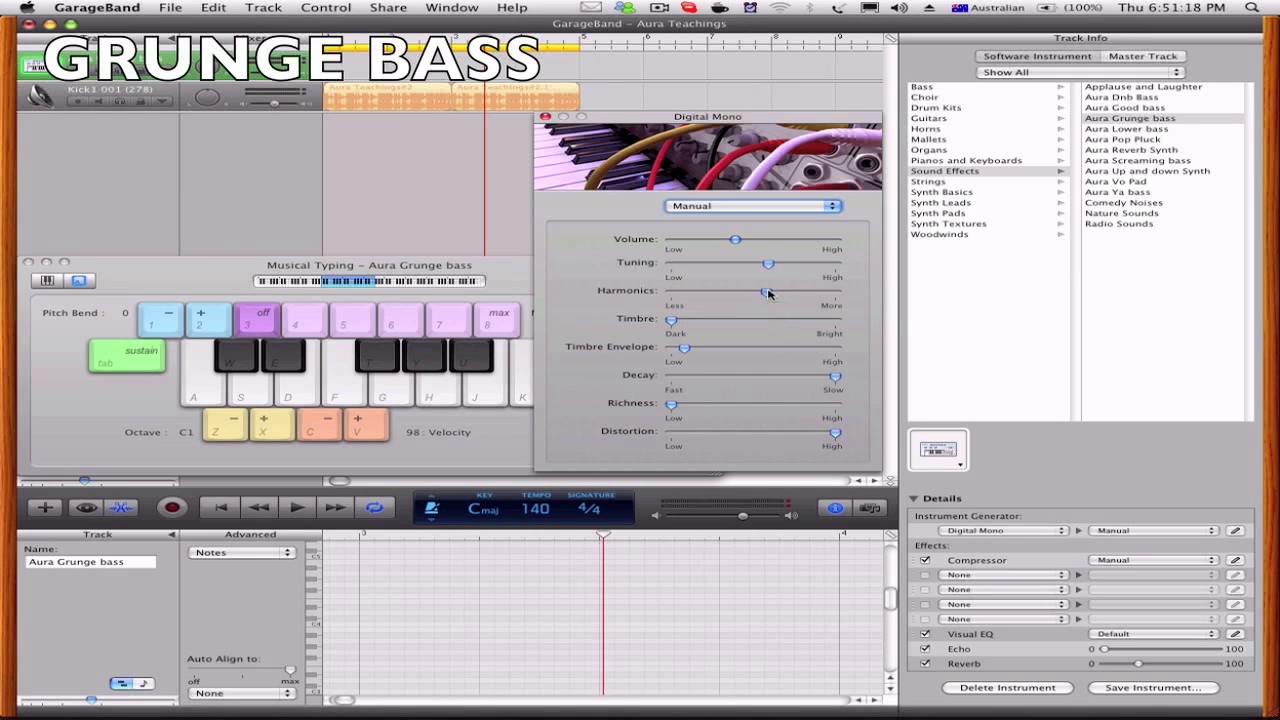
left_click(684, 349)
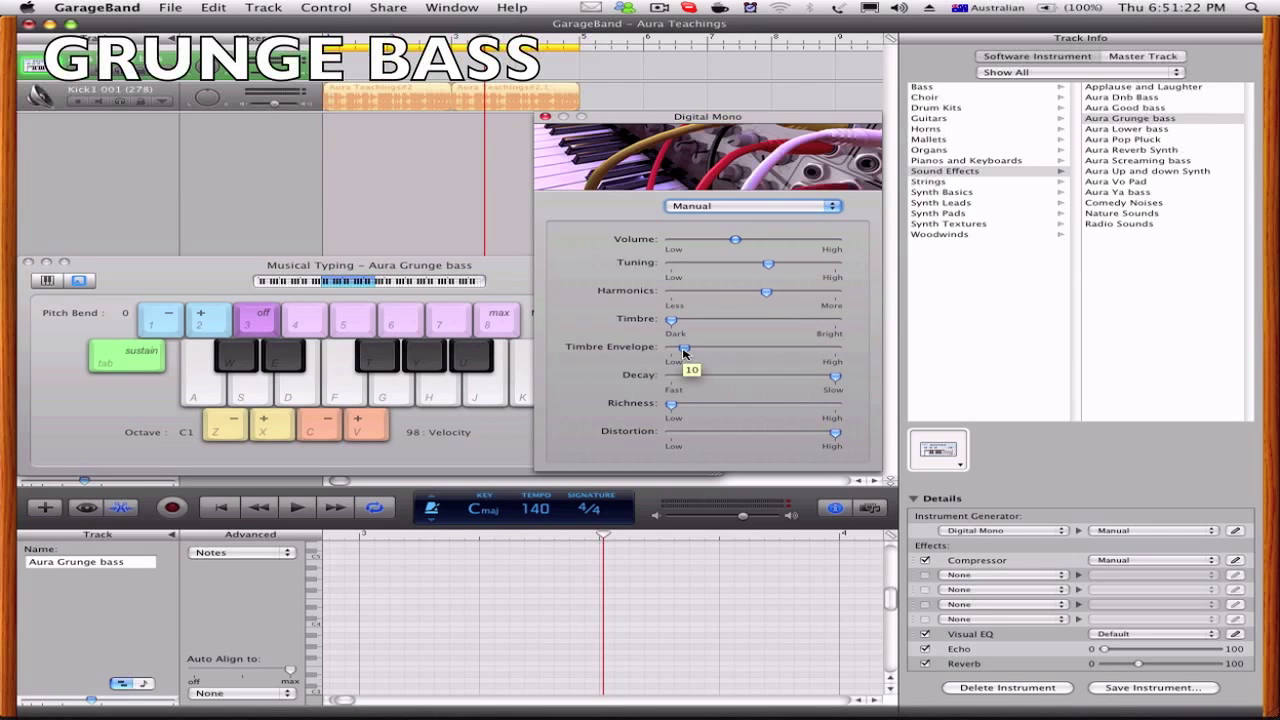
left_click(835, 380)
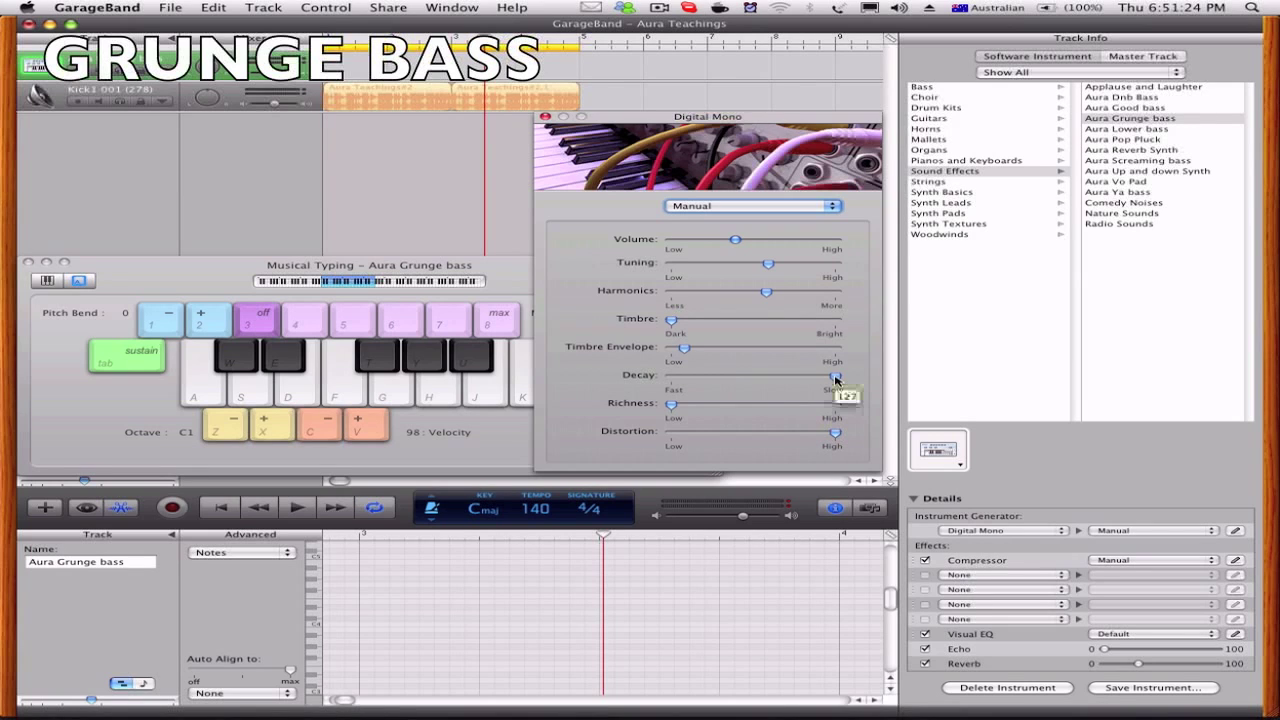
left_click(672, 406)
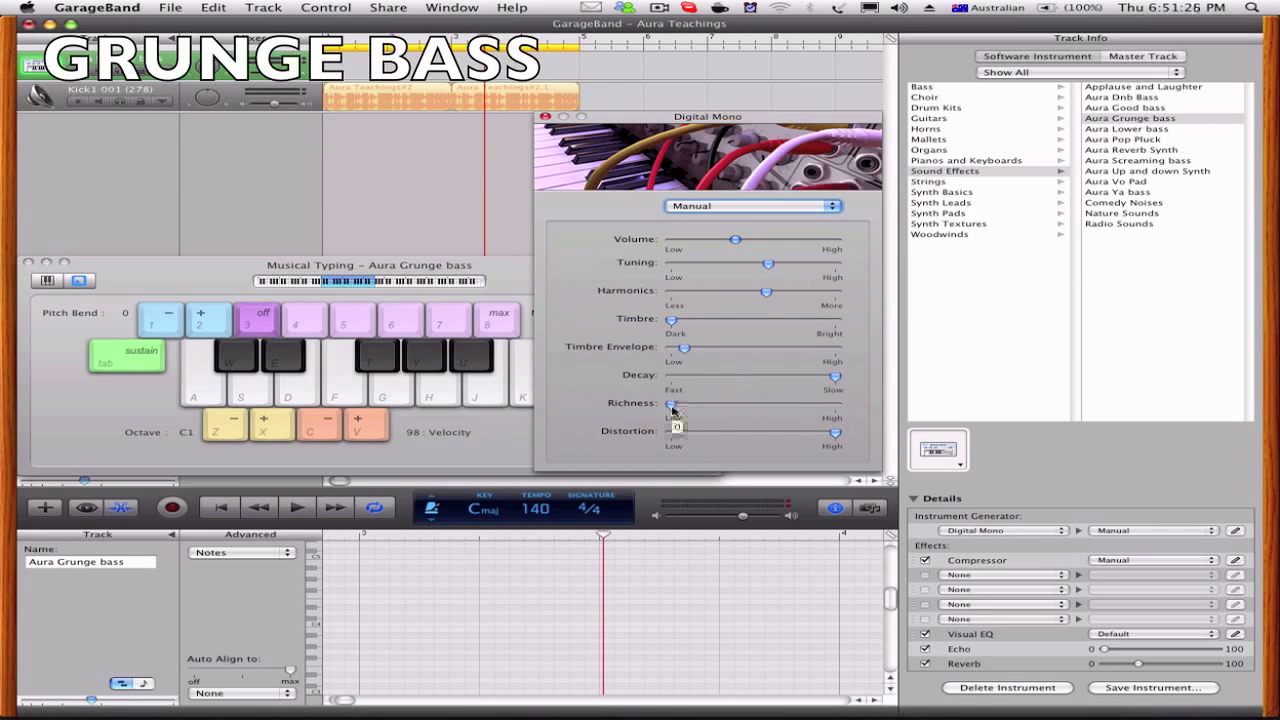
left_click(836, 432)
left_click(545, 118)
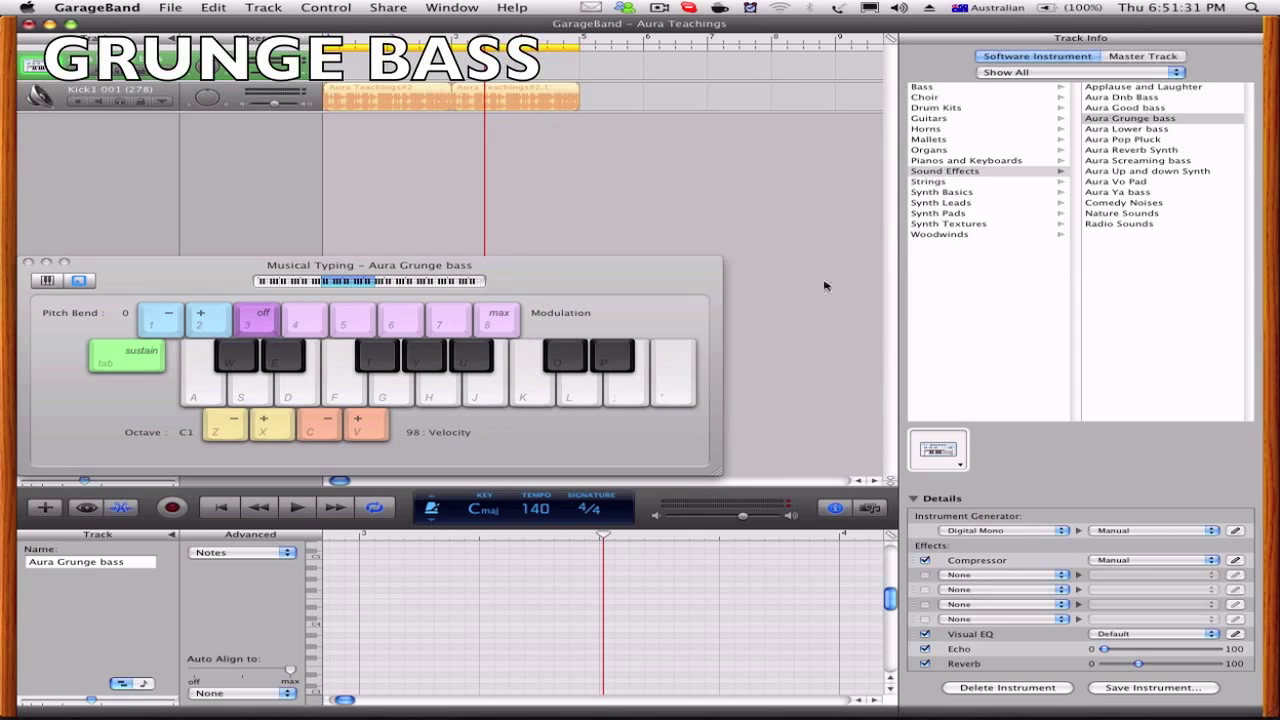
- Choose the Big Drum preset in the Visual EQ editor and close the EQ window
left_click(1235, 635)
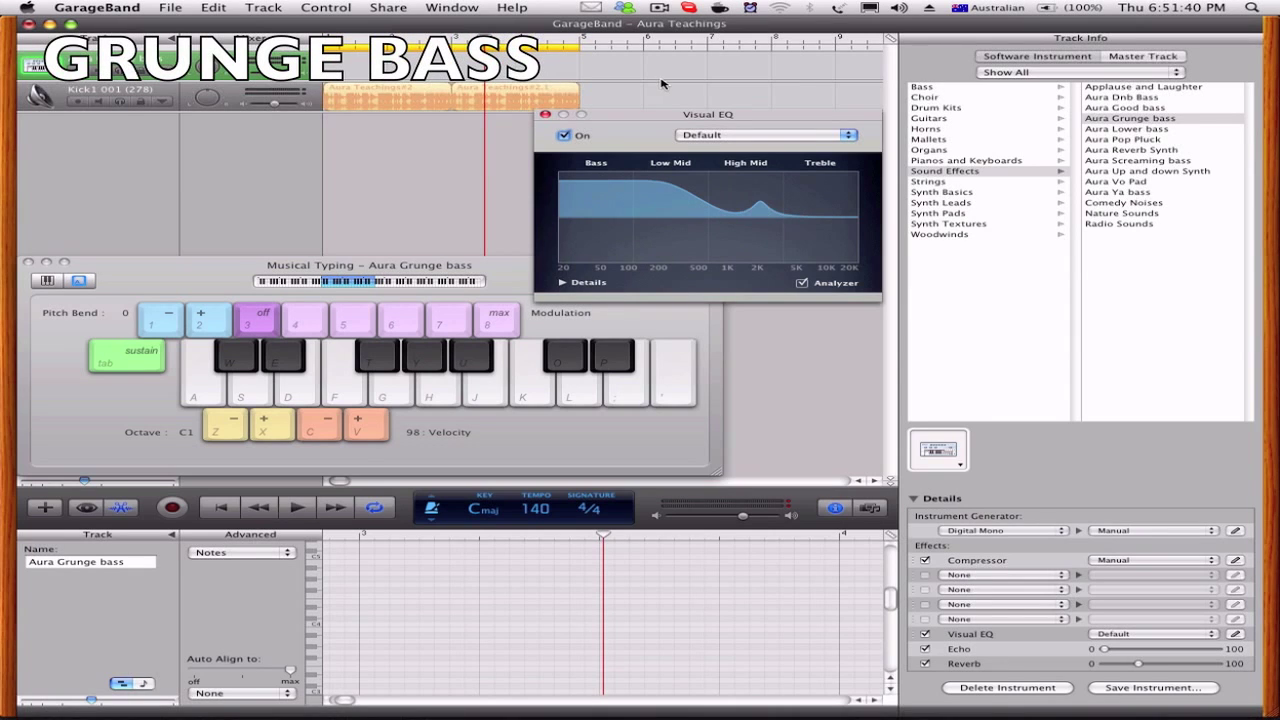
left_click(751, 131)
left_click(723, 314)
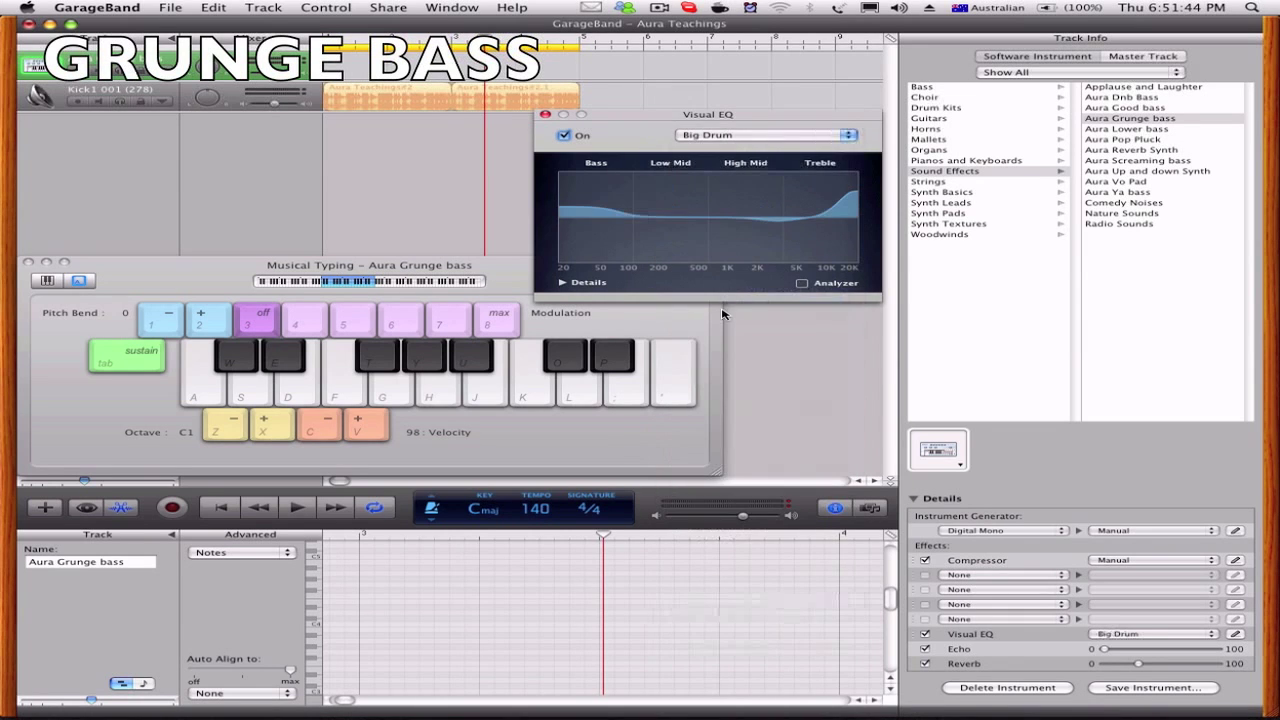
left_click(723, 136)
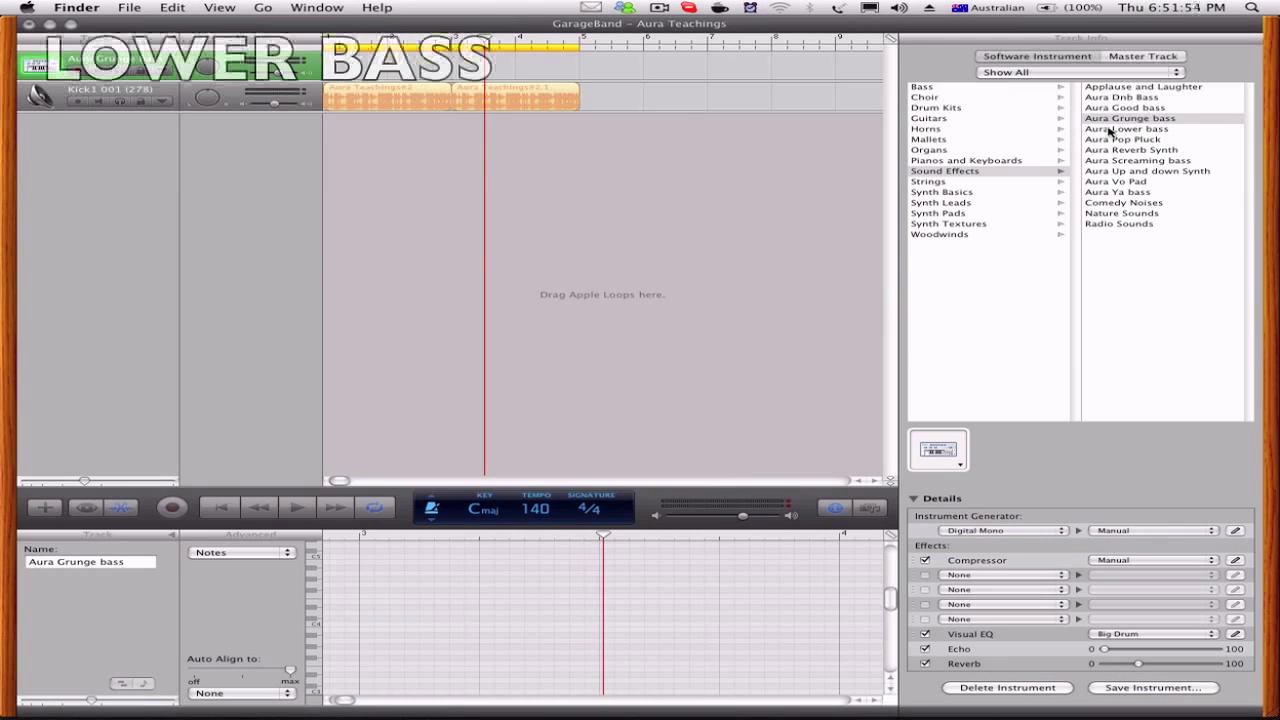
- Load the Aura Lower bass preset and restart the song from the beginning
left_click(1108, 131)
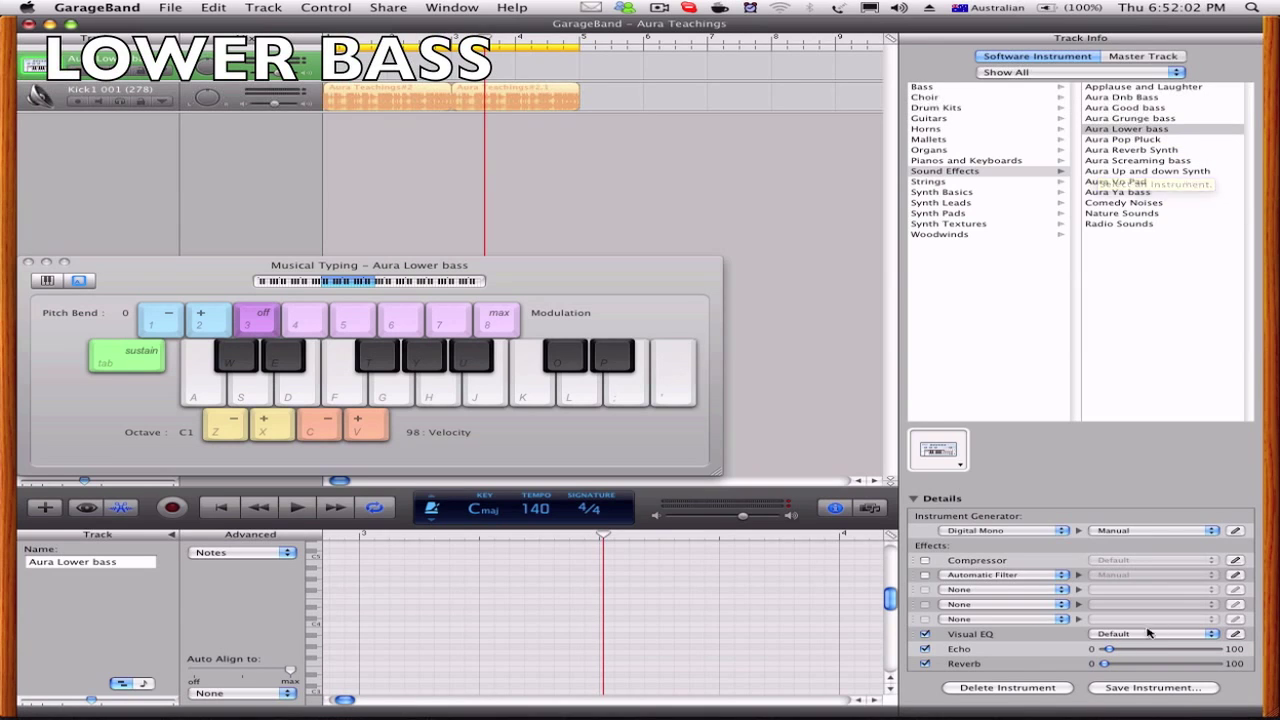
key("Return")
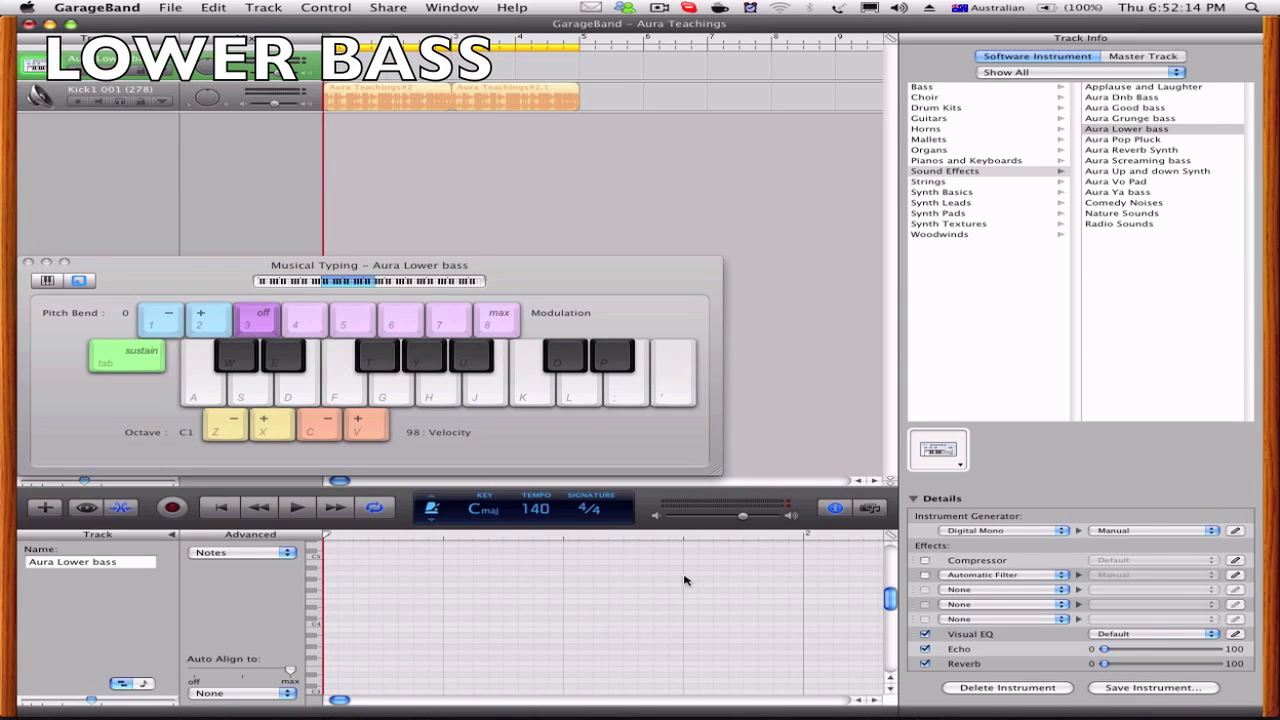
key("space")
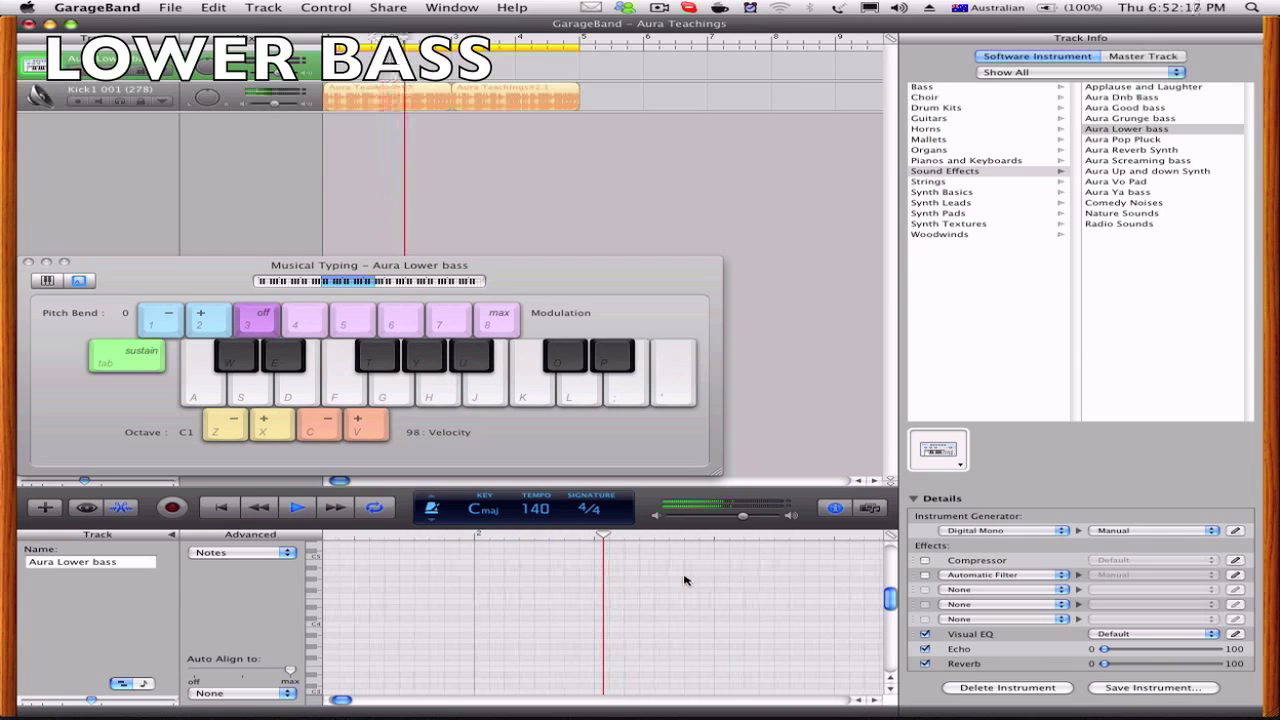
- Play a run of Aura Lower bass notes along with the song
key("l")
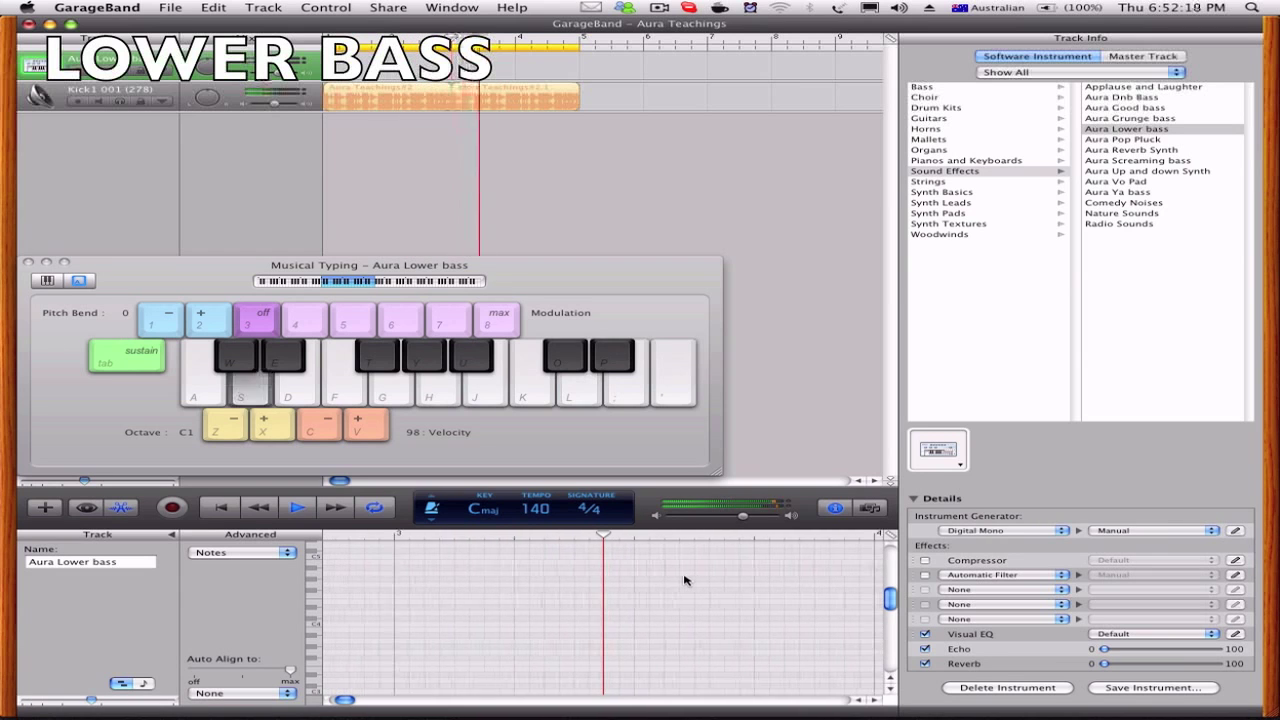
key("s")
key("s")
key("s")
key("d")
key("l")
key("s")
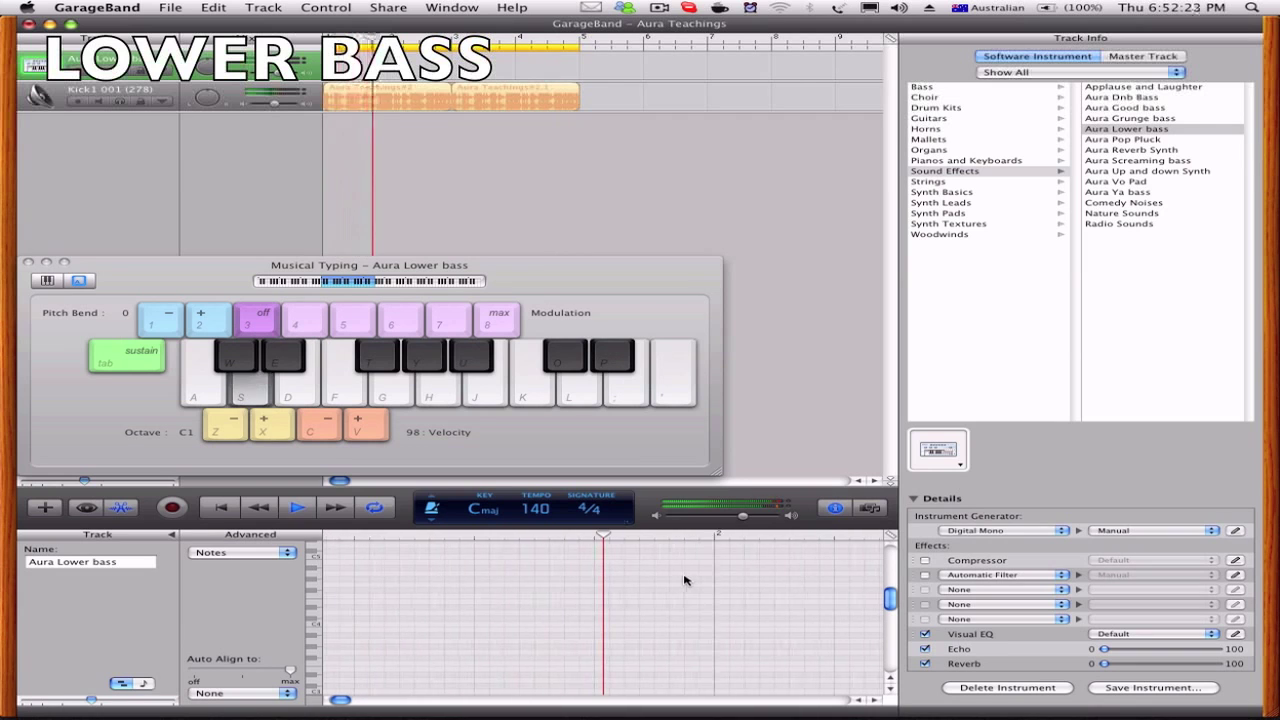
key("t")
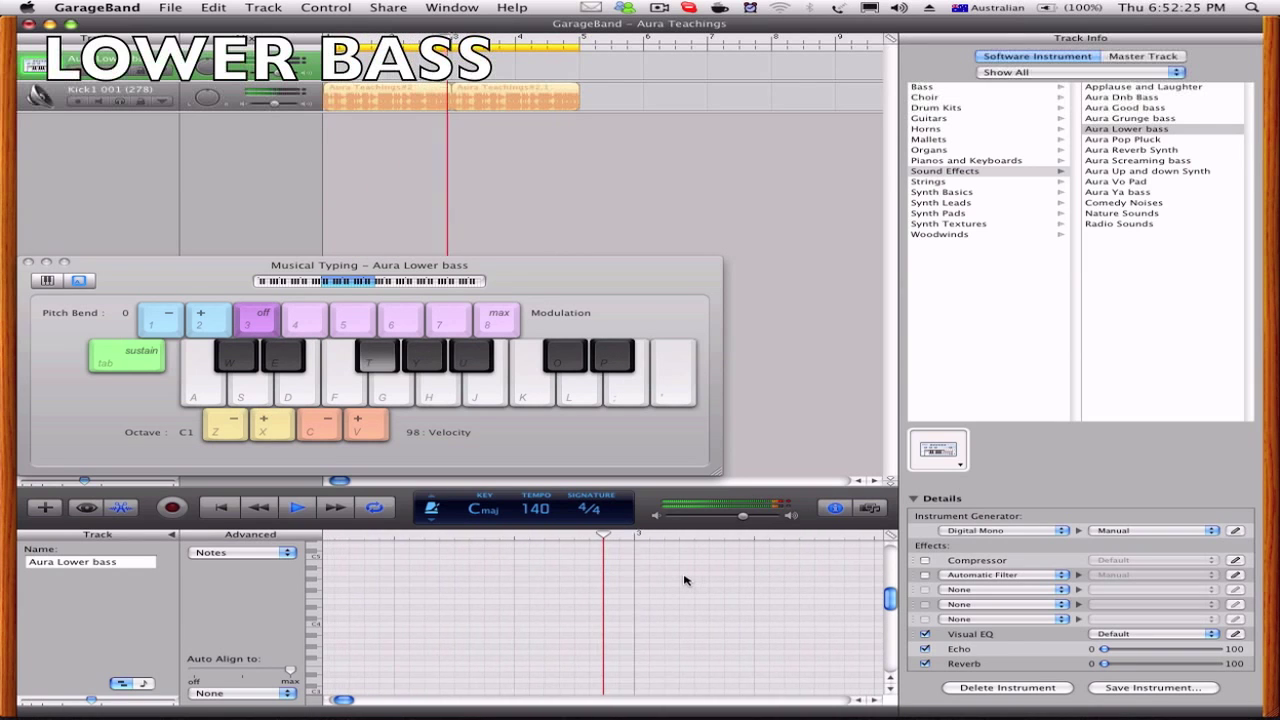
key("s")
key("l")
key("s")
key("s")
key("l")
key("p")
key("s")
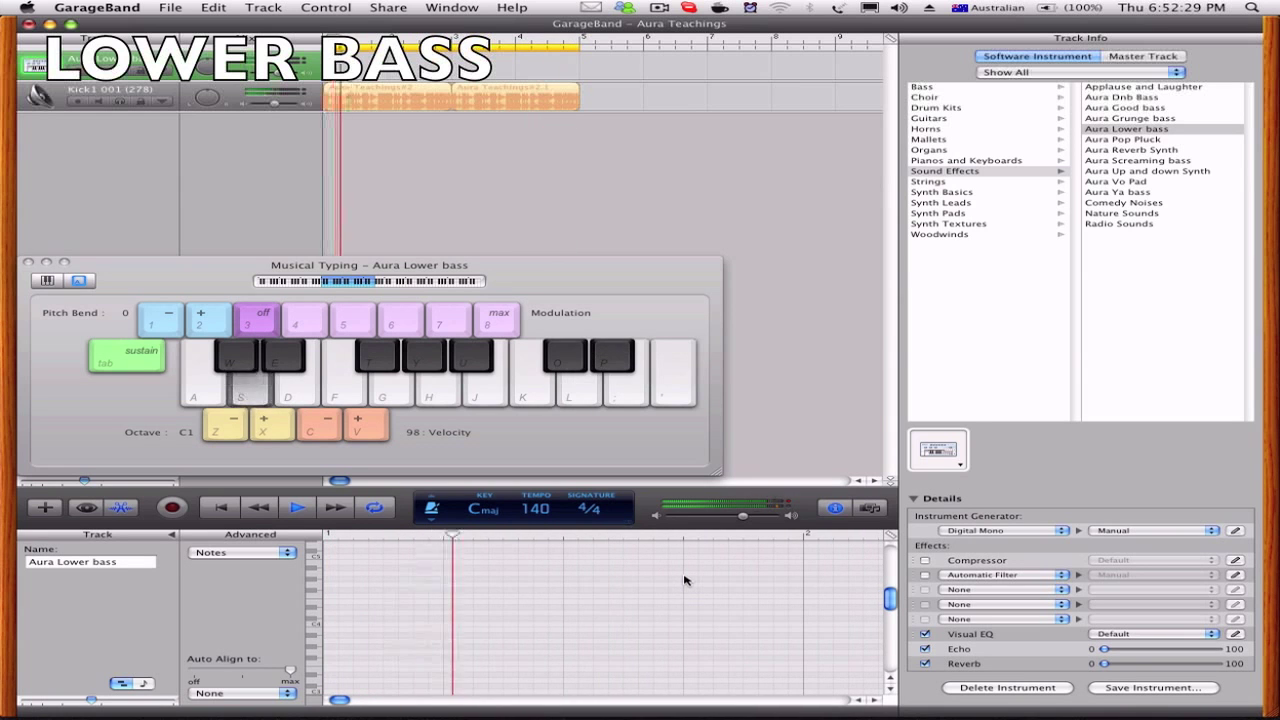
key("s")
key("l")
key("y")
key("g")
key("f")
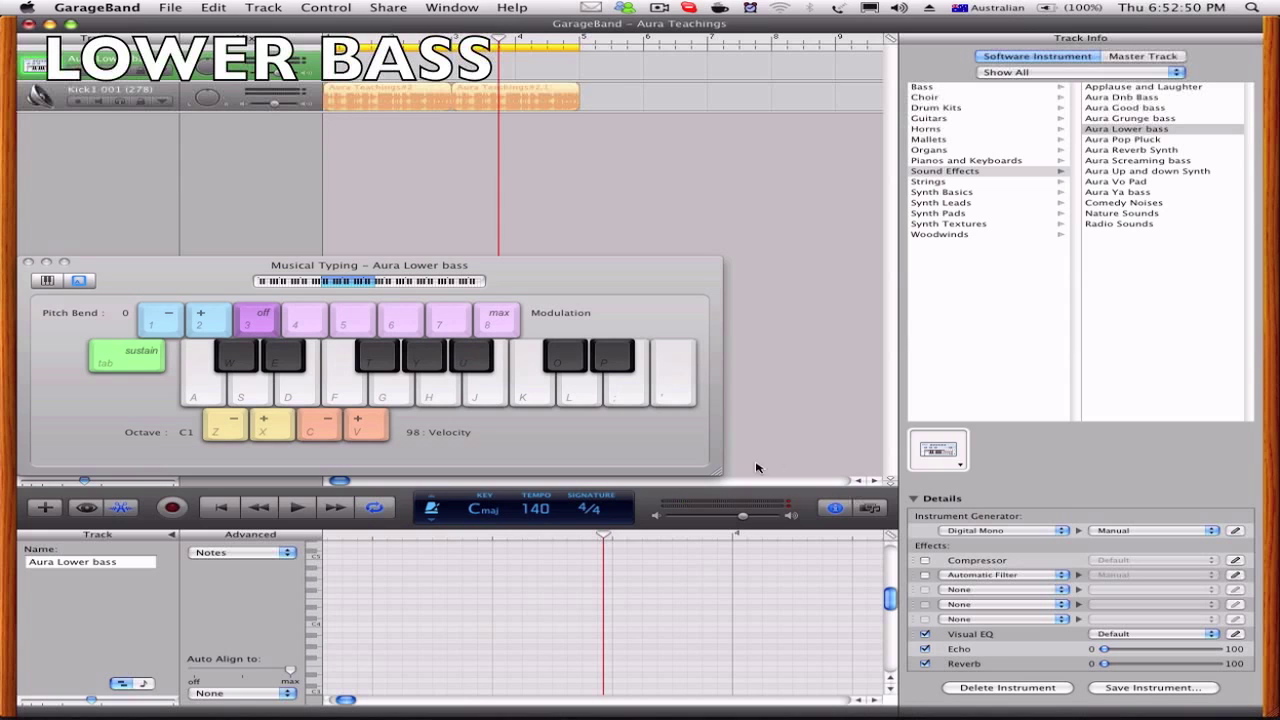
left_click(990, 534)
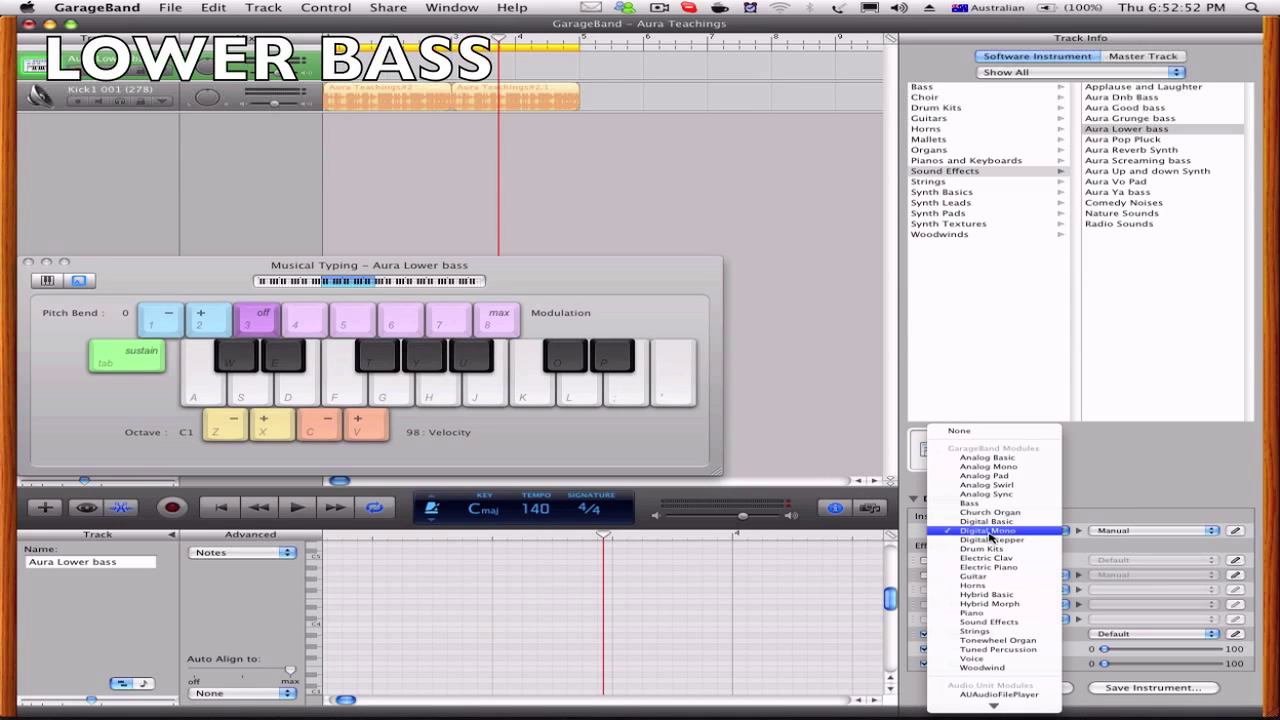
left_click(1150, 490)
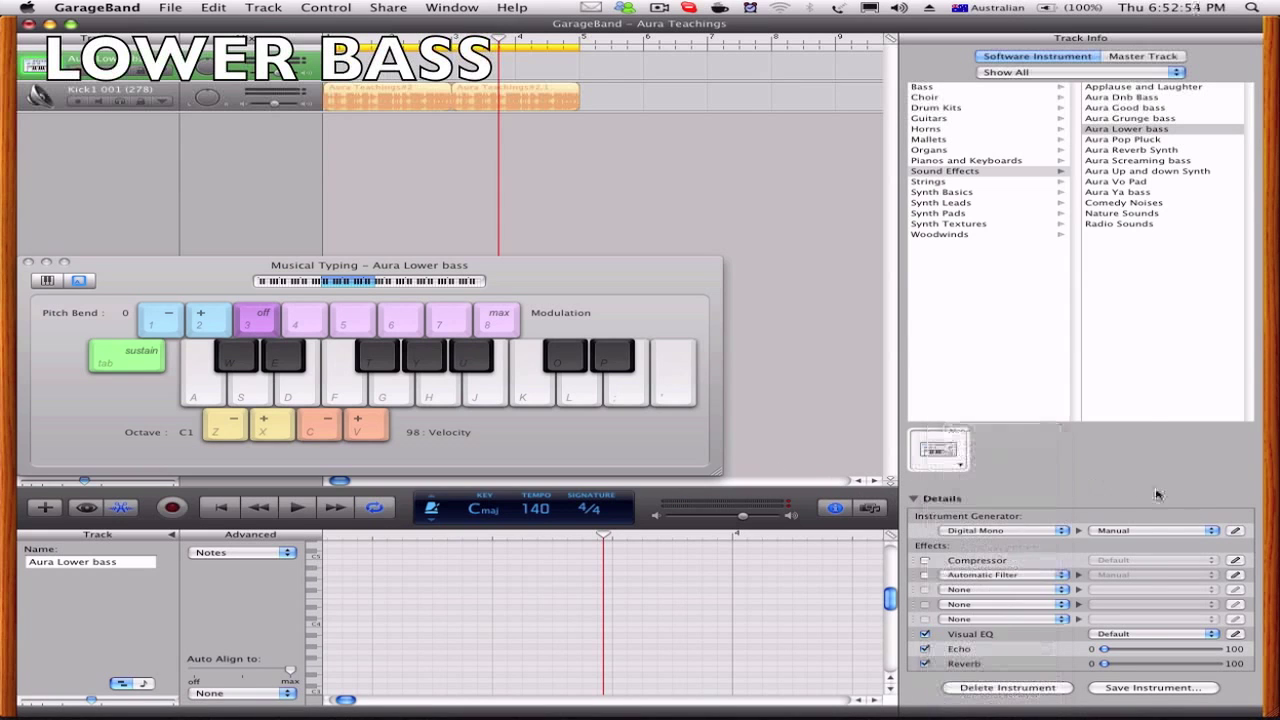
left_click(1235, 530)
mouse_move(724, 262)
left_mouse_down()
mouse_move(767, 262)
mouse_move(727, 262)
left_mouse_up()
left_click(728, 262)
left_click(672, 290)
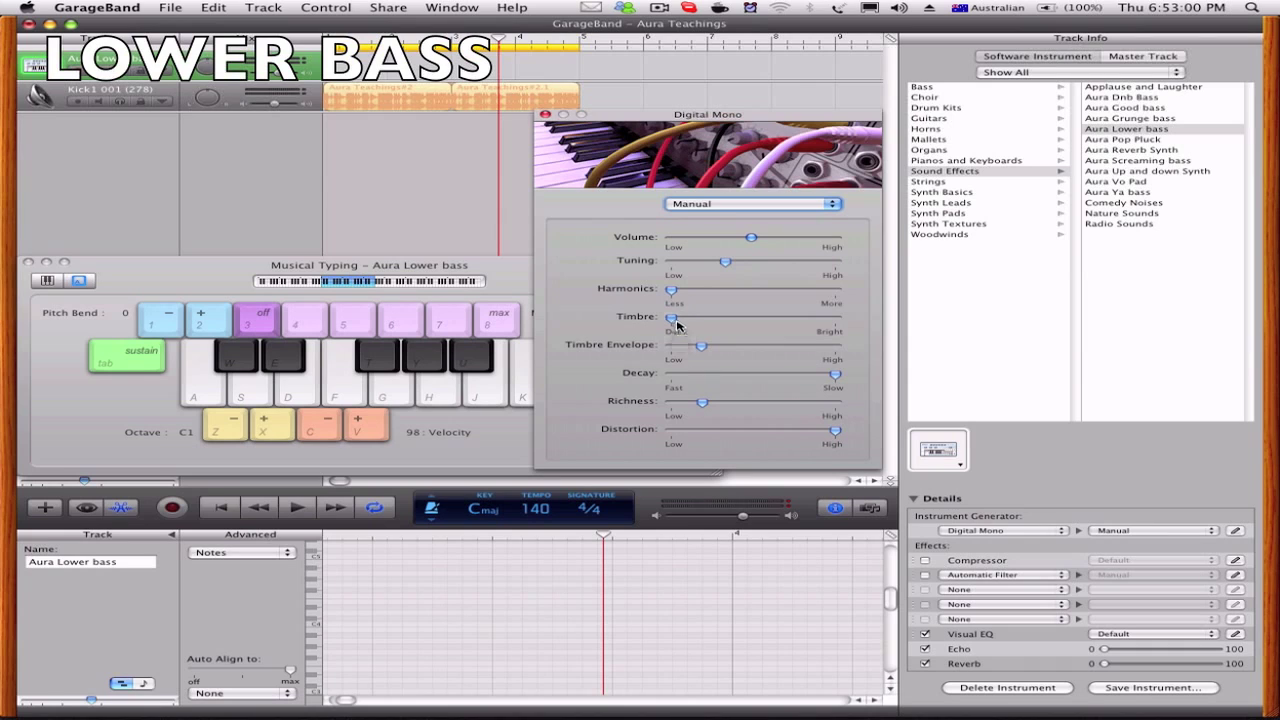
left_click(702, 347)
left_click(837, 375)
left_click(703, 401)
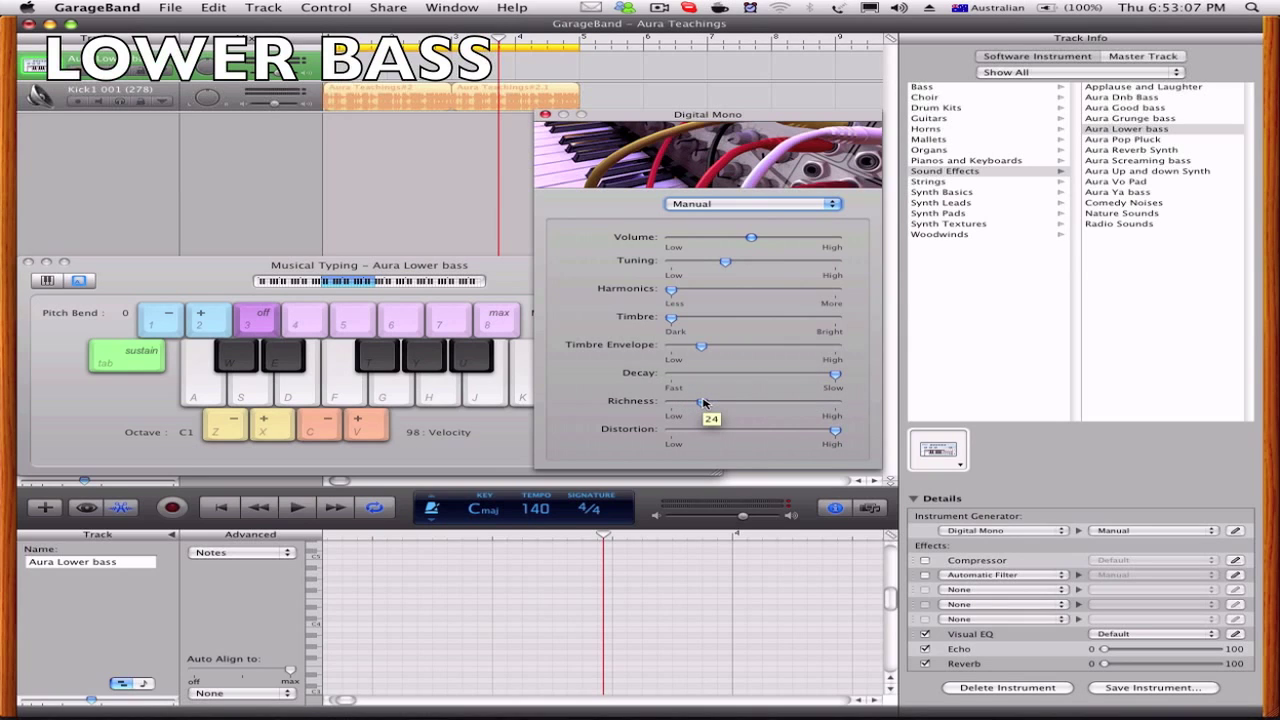
left_click(836, 432)
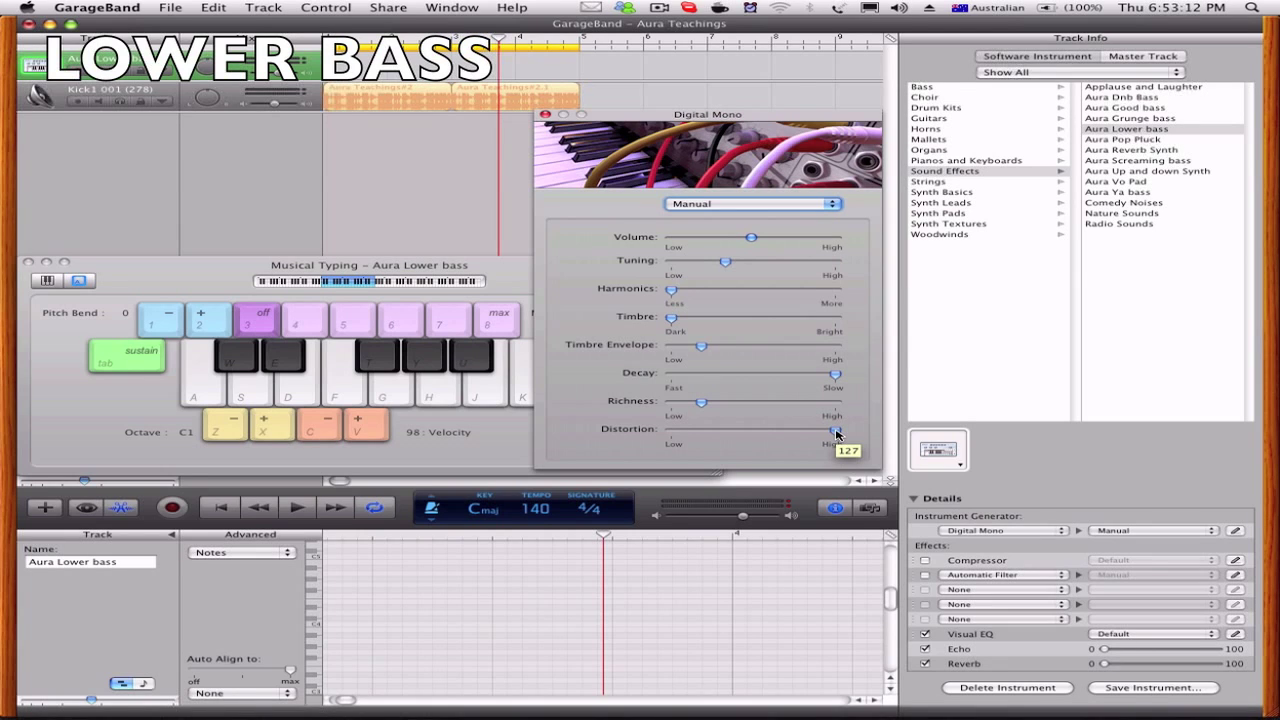
left_click(545, 114)
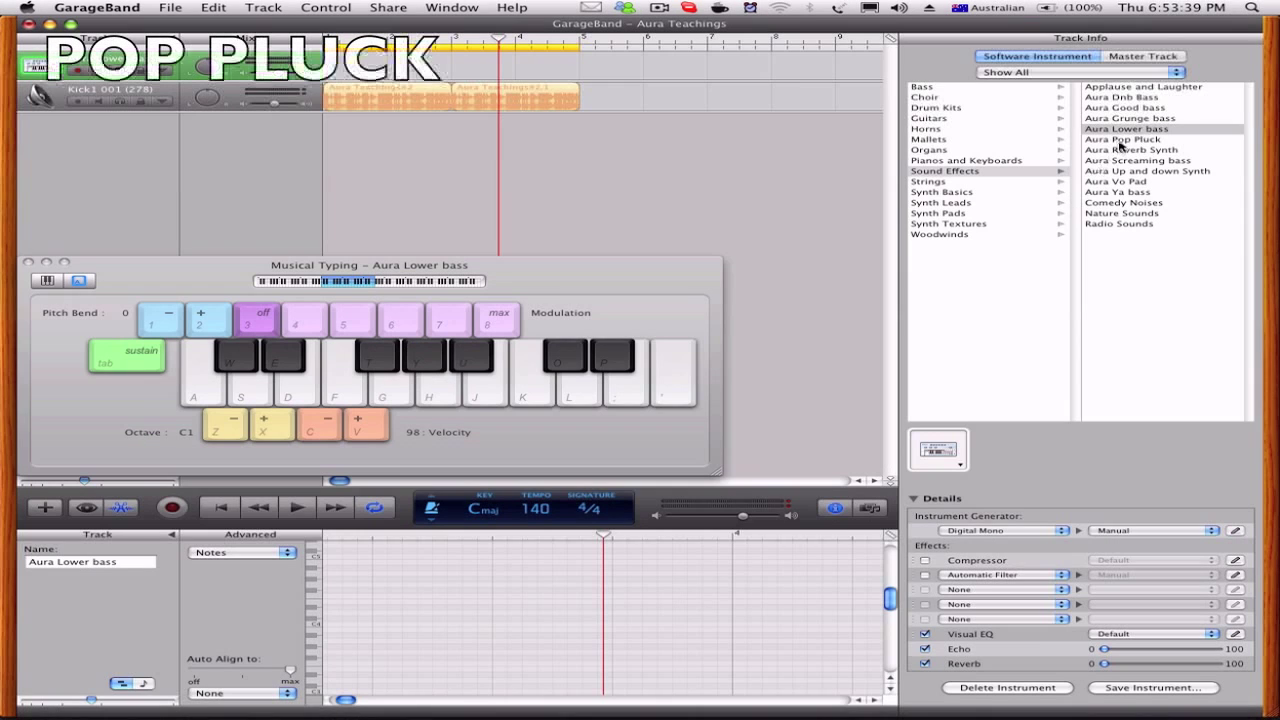
- Switch to Aura Pop Pluck, try a note, and raise the octave to C3
left_click(1121, 142)
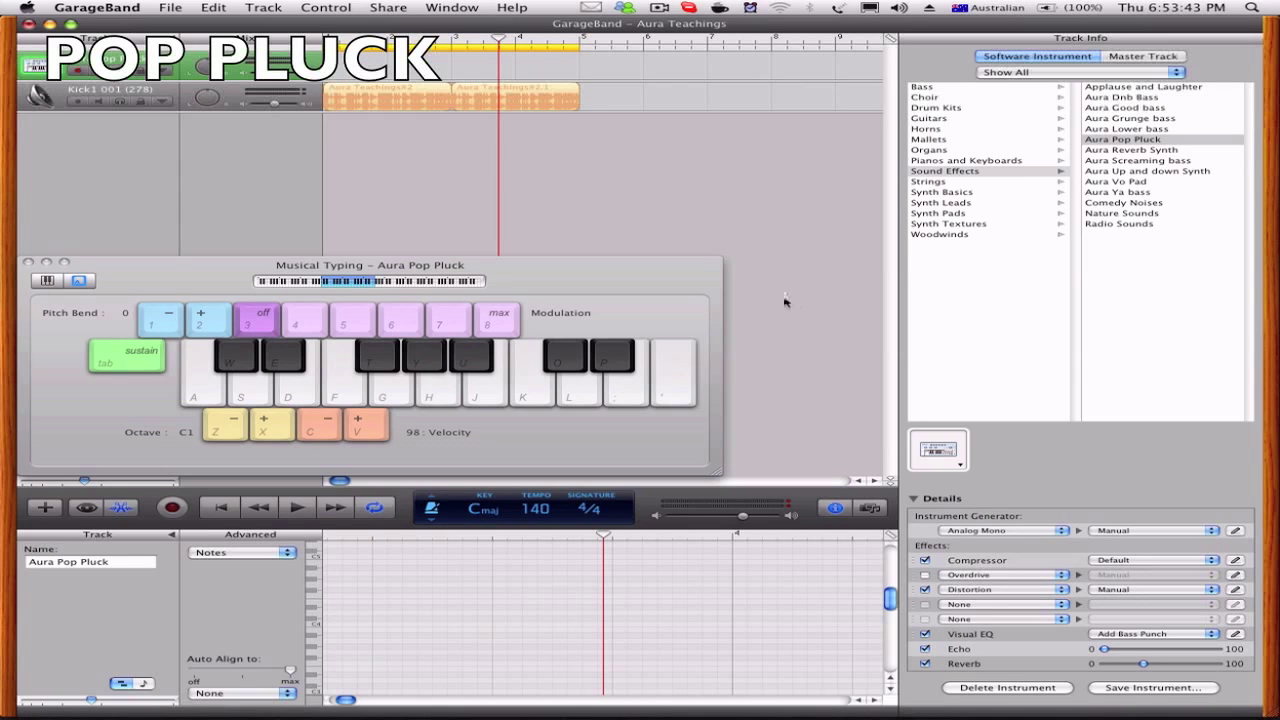
key("k")
key("k")
key("k")
key("k")
key("x")
key("x")
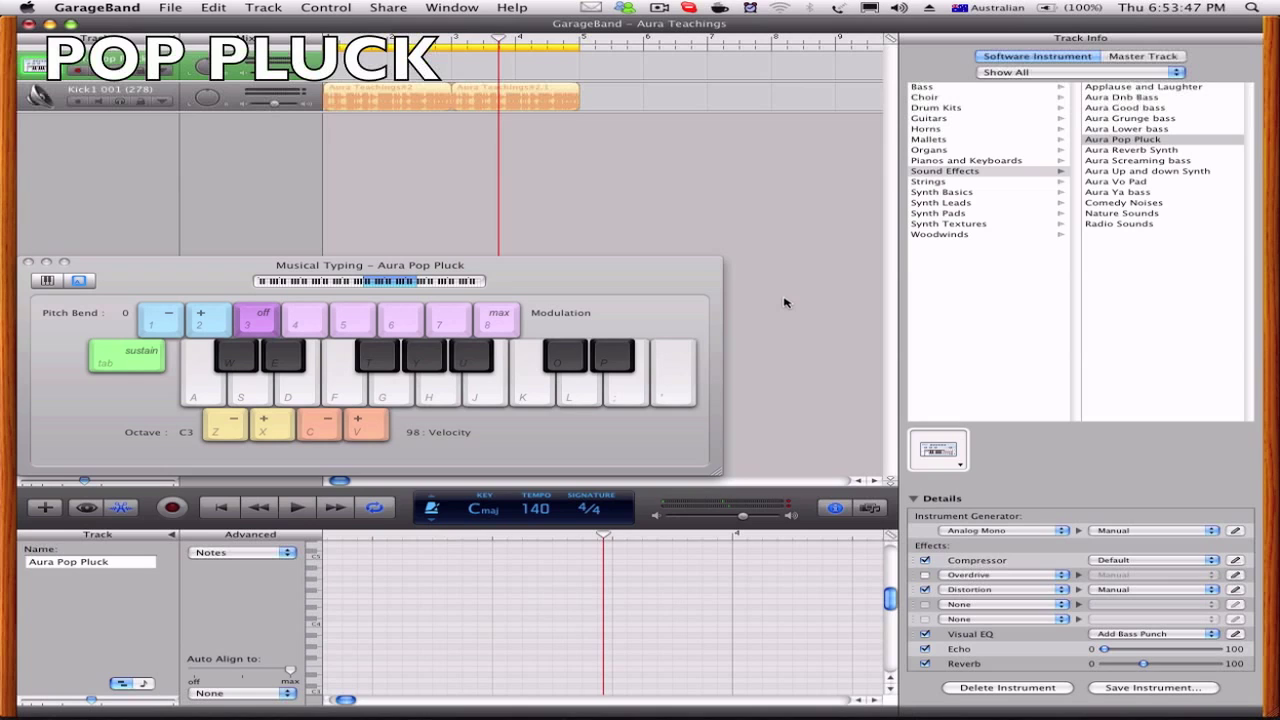
- Play short phrases of notes to audition Pop Pluck at octave C3
key("l")
key("l")
key("l")
key("s")
key("l")
key("l")
key("l")
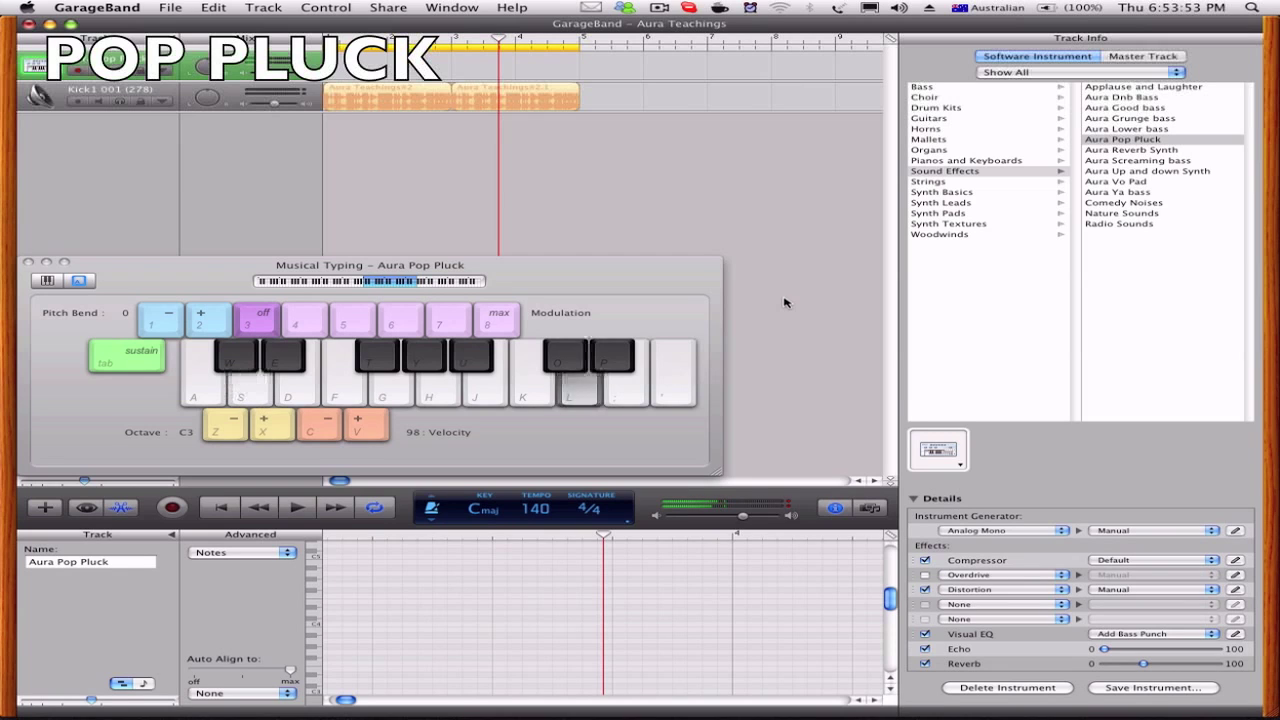
key("l")
key("l")
key("s")
key("y")
key("g")
key("s")
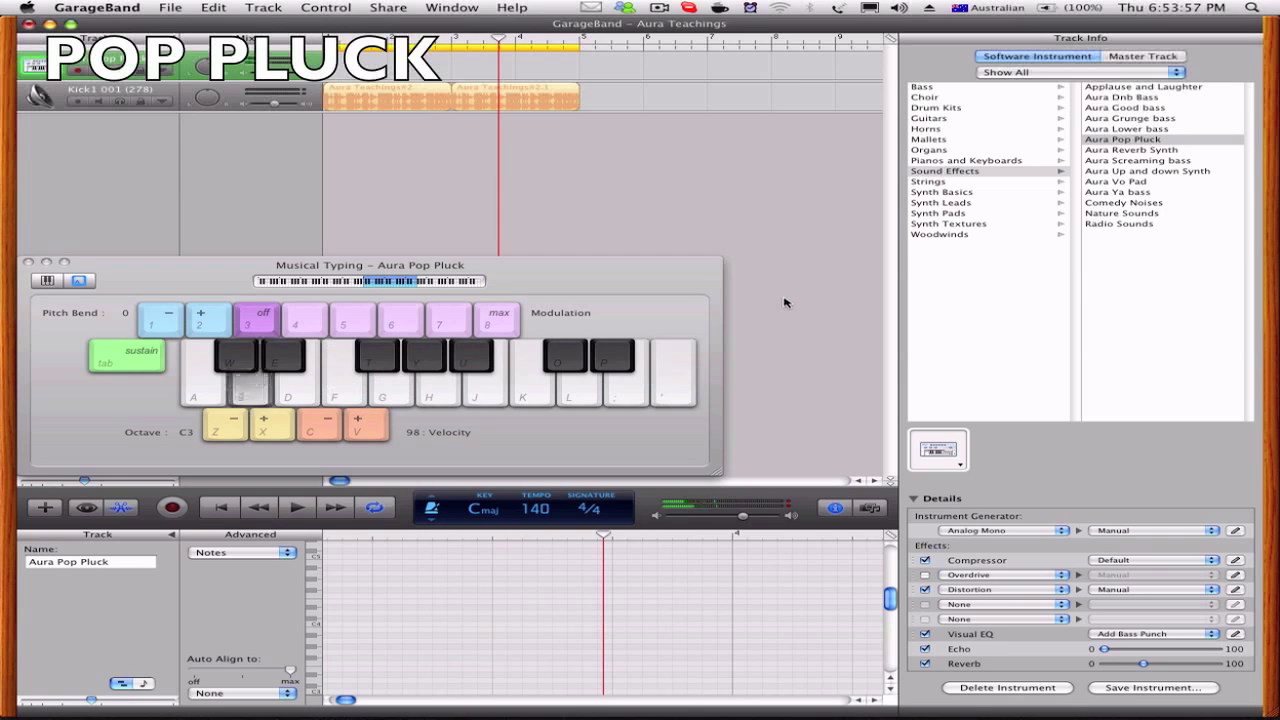
key("s")
key("f")
key("g")
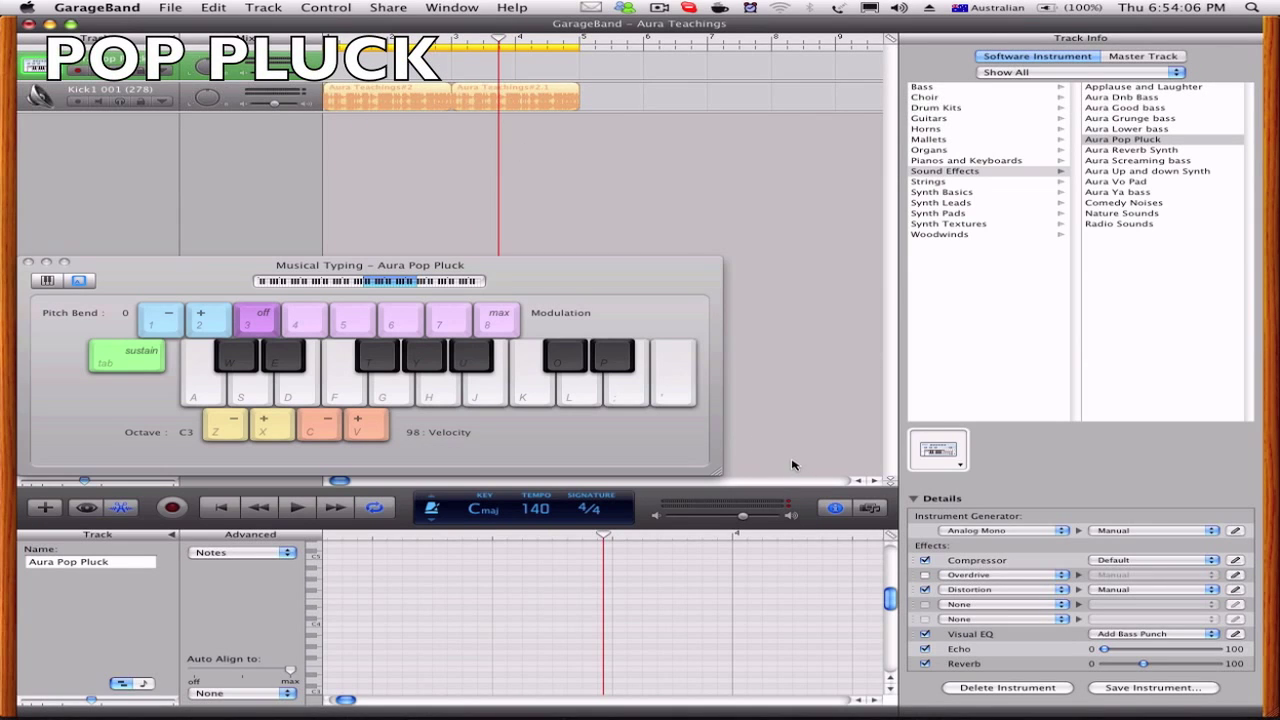
left_click(1005, 531)
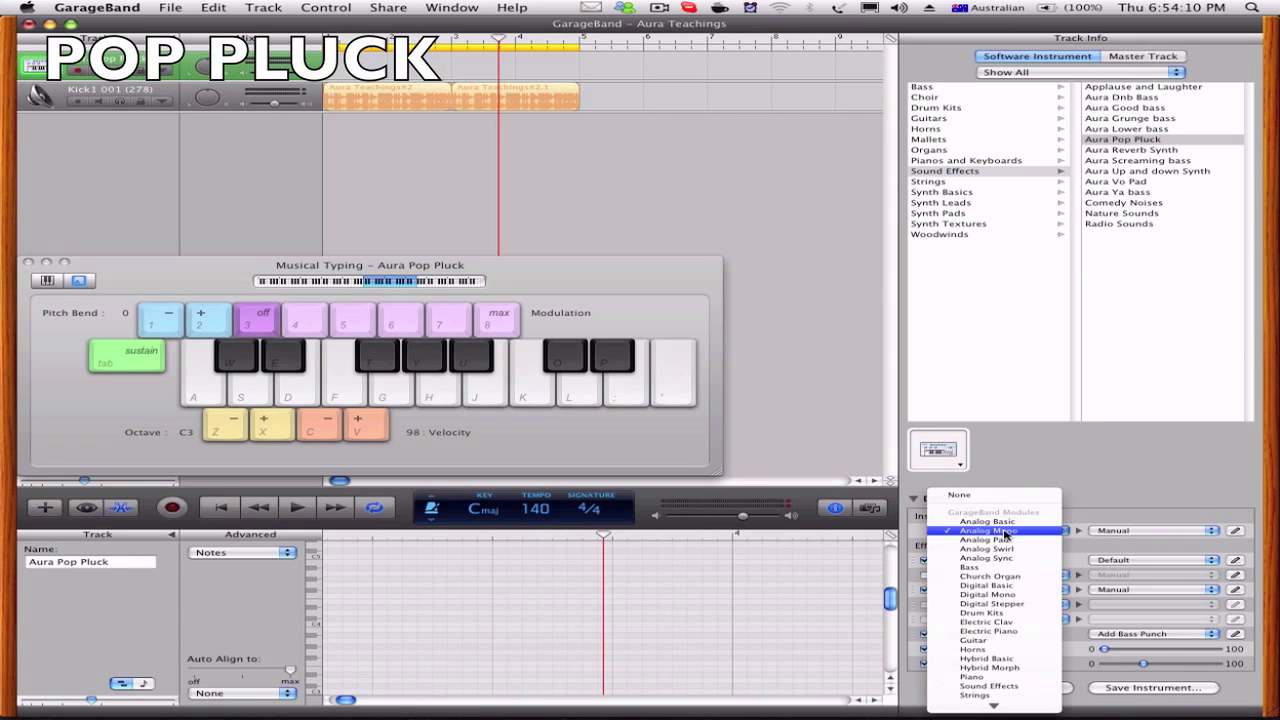
left_click(1000, 531)
left_click(1236, 532)
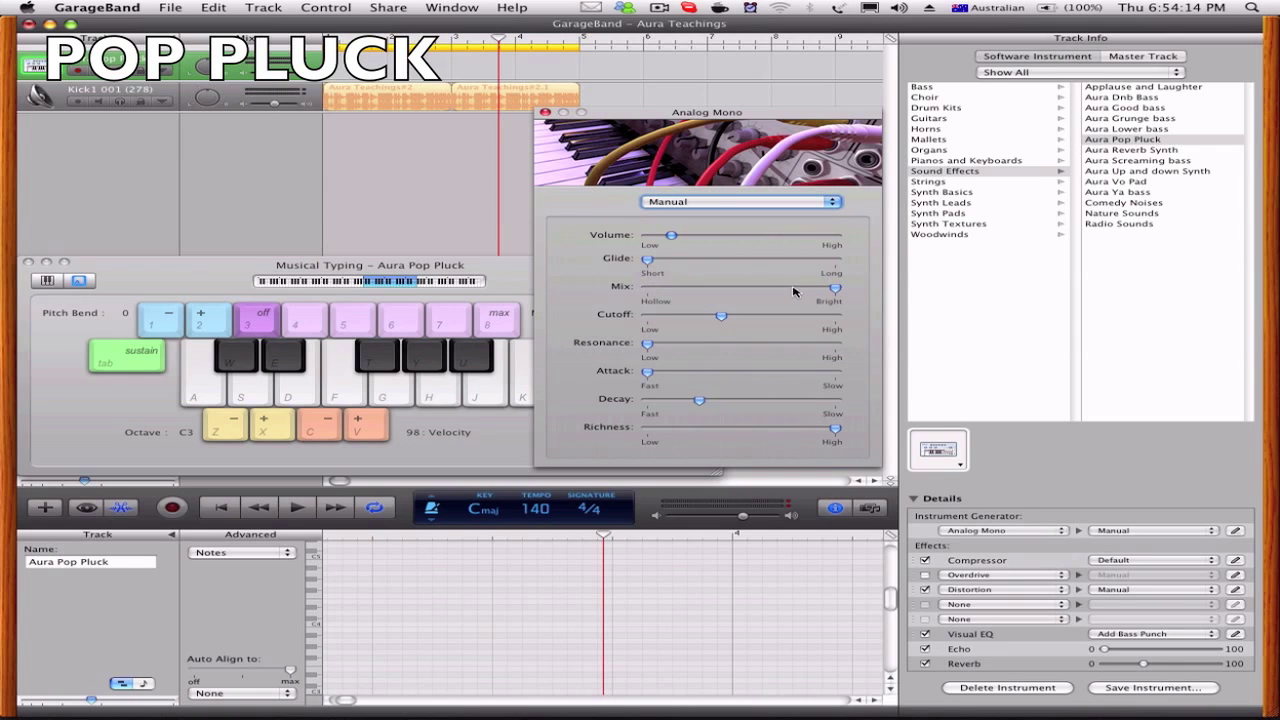
mouse_move(839, 289)
mouse_move(722, 317)
mouse_move(647, 348)
mouse_move(699, 402)
mouse_move(836, 430)
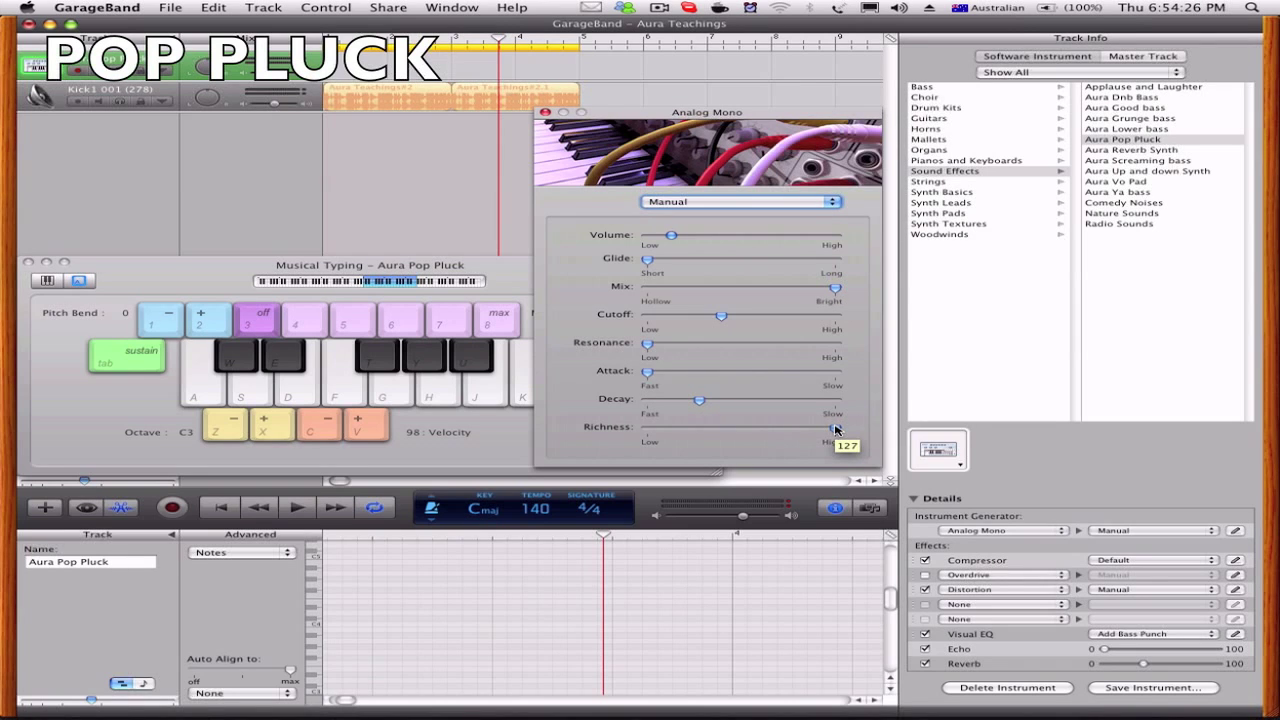
left_click(545, 113)
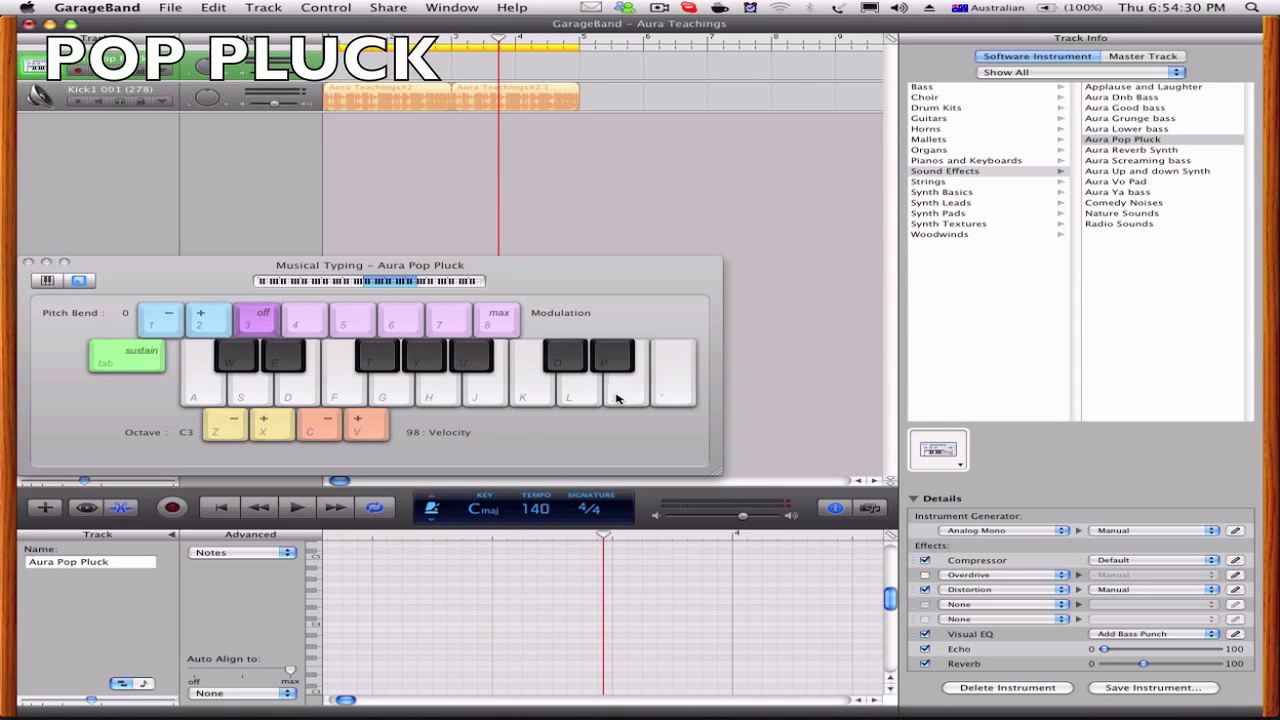
key("s")
mouse_move(1146, 667)
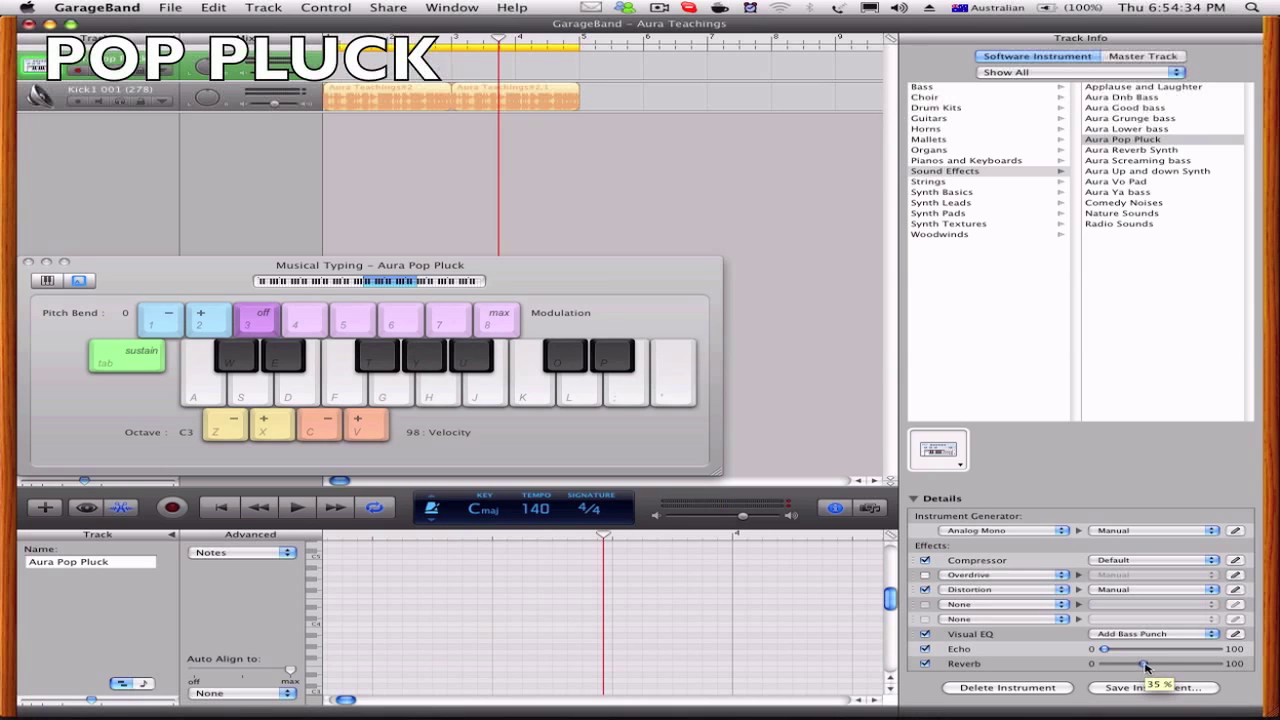
left_click_drag(1146, 667, 1236, 669)
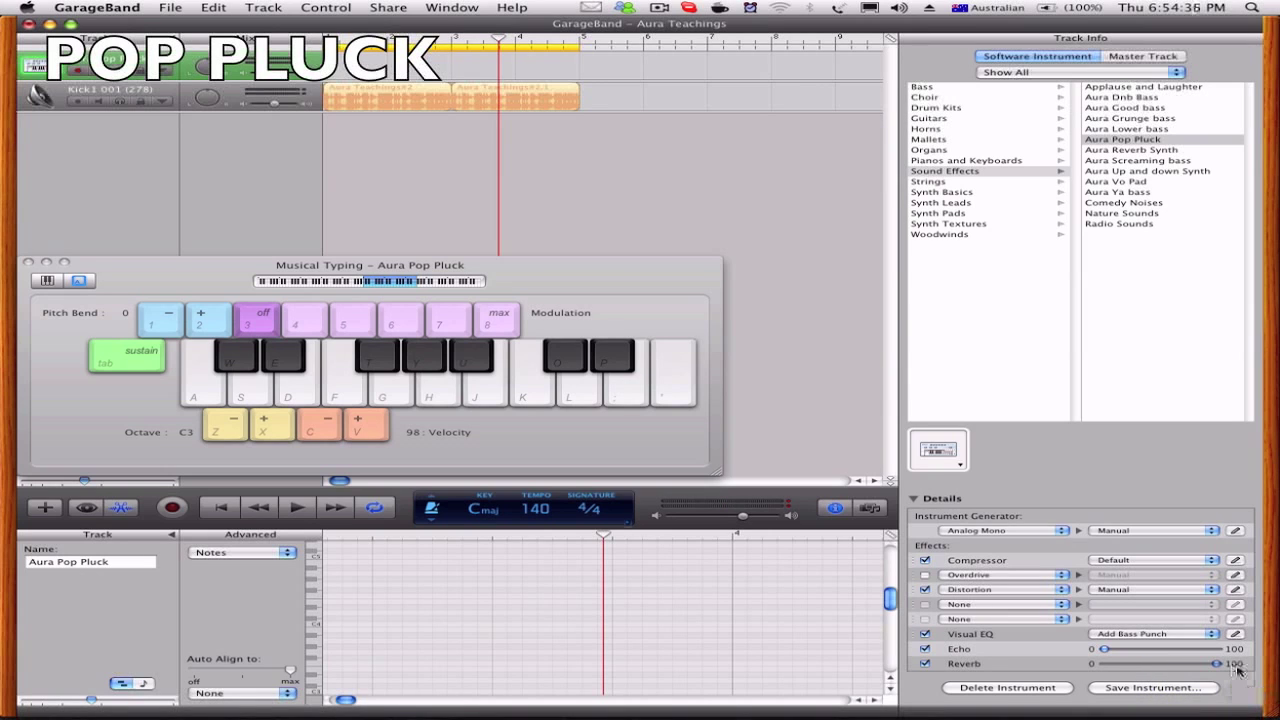
key("s")
left_click_drag(1162, 667, 1145, 667)
key("d")
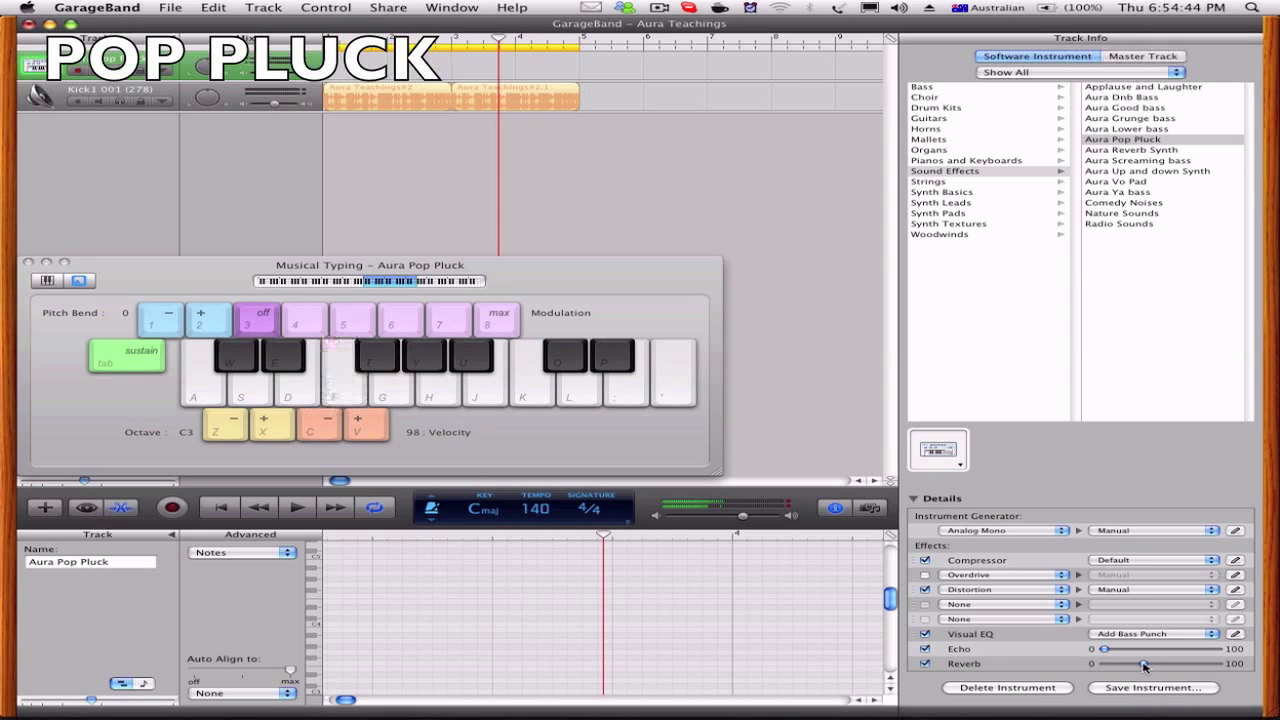
key("g")
key("h")
key("j")
key("k")
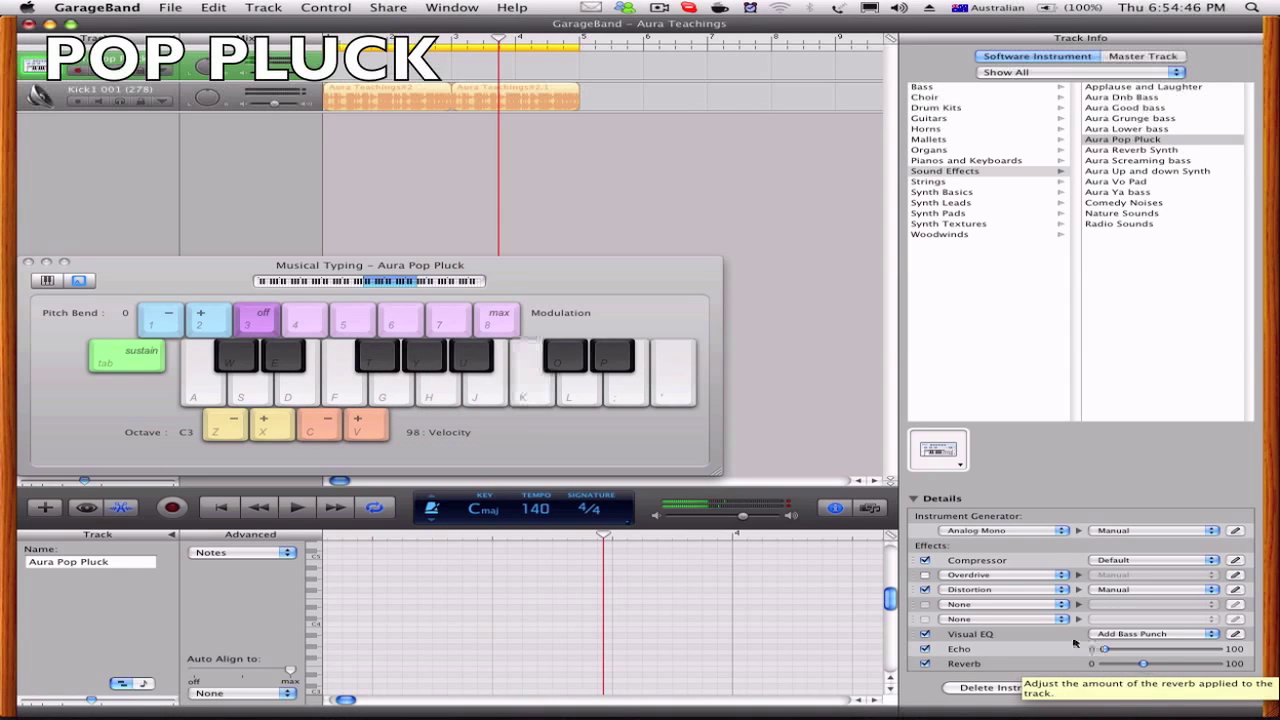
- Compare Pop Pluck with Distortion off, then turn Distortion back on
left_click(925, 590)
key("d")
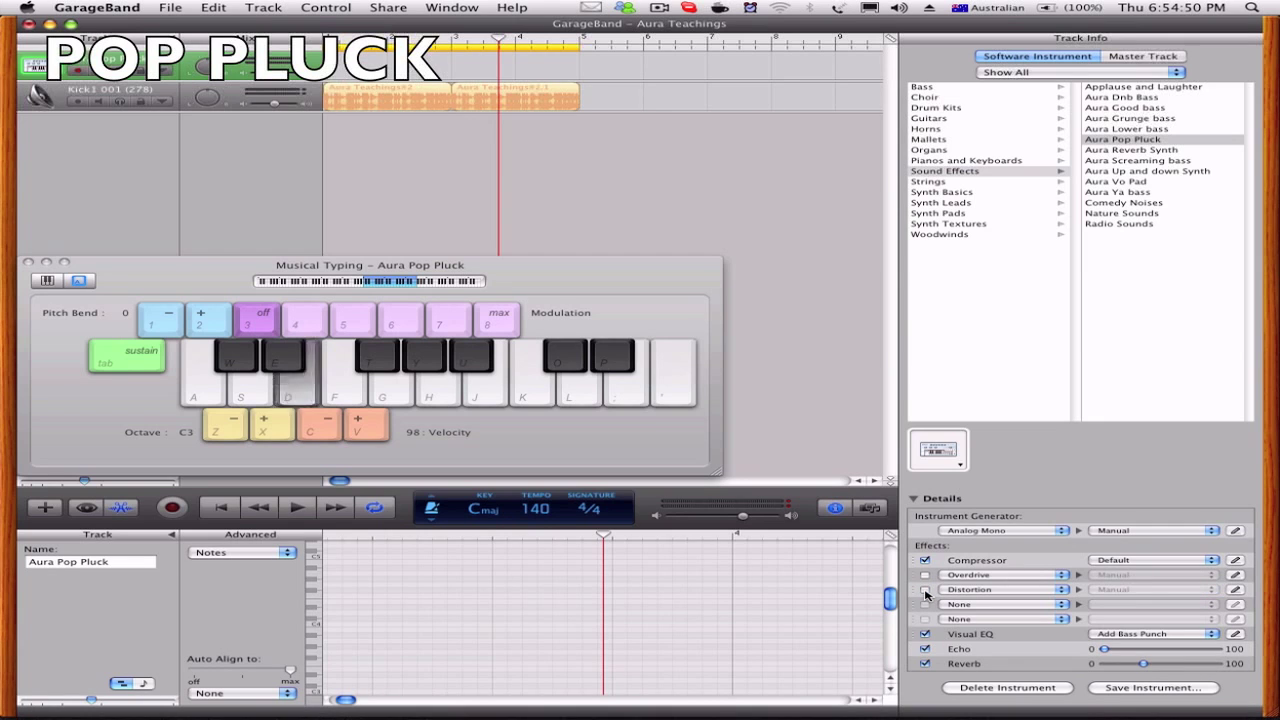
left_click(925, 590)
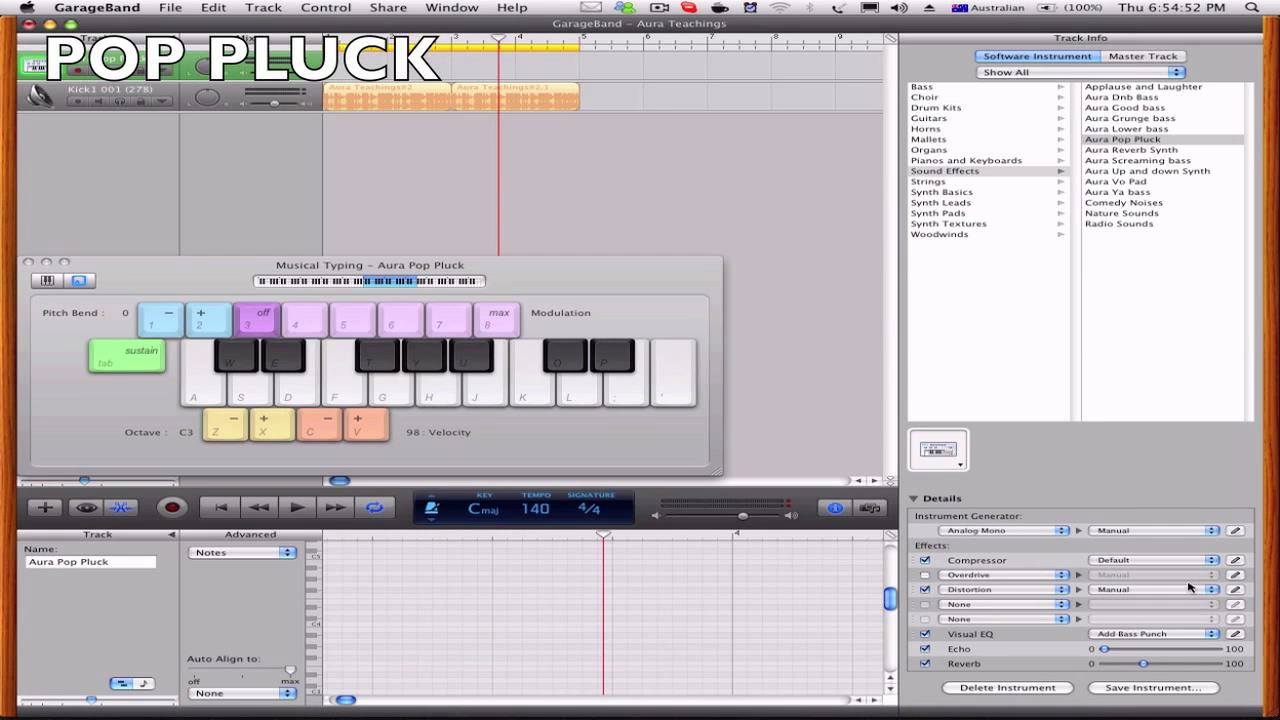
- In the Distortion settings, check Drive and Tone and lower Output Level to -6.5 dB
left_click(1236, 590)
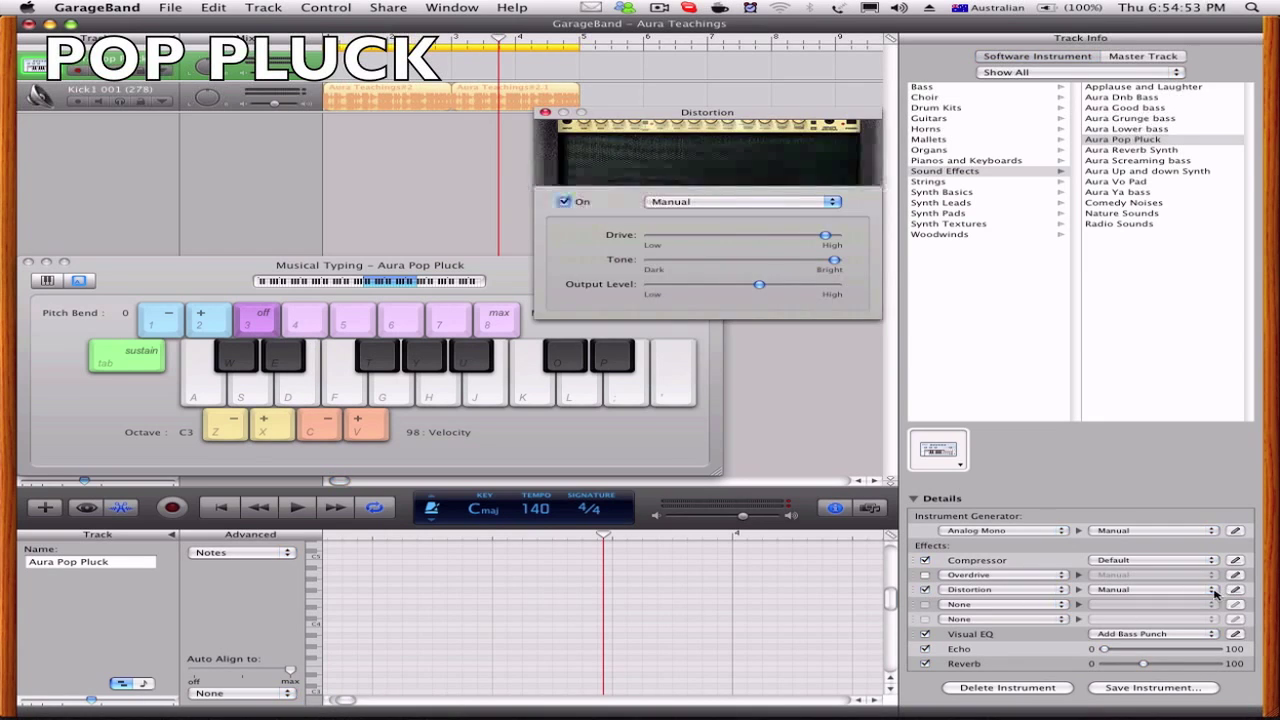
left_click(826, 239)
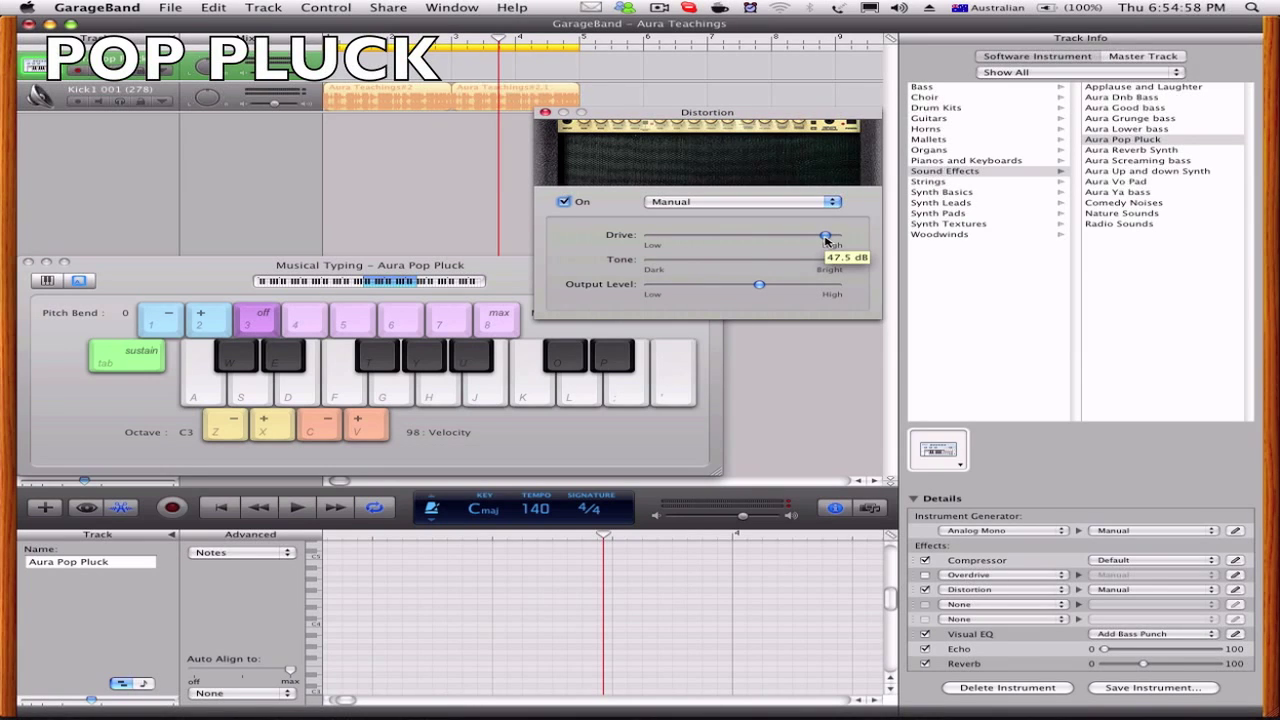
left_click(835, 262)
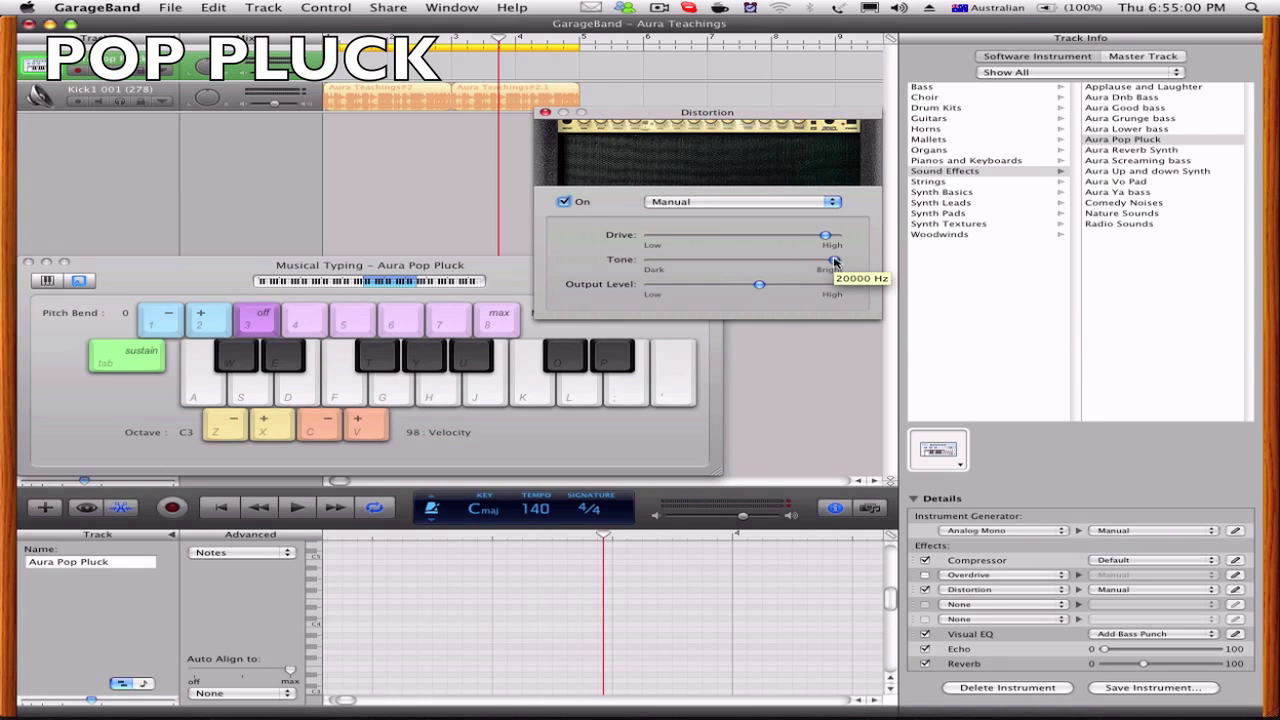
left_click_drag(759, 285, 758, 287)
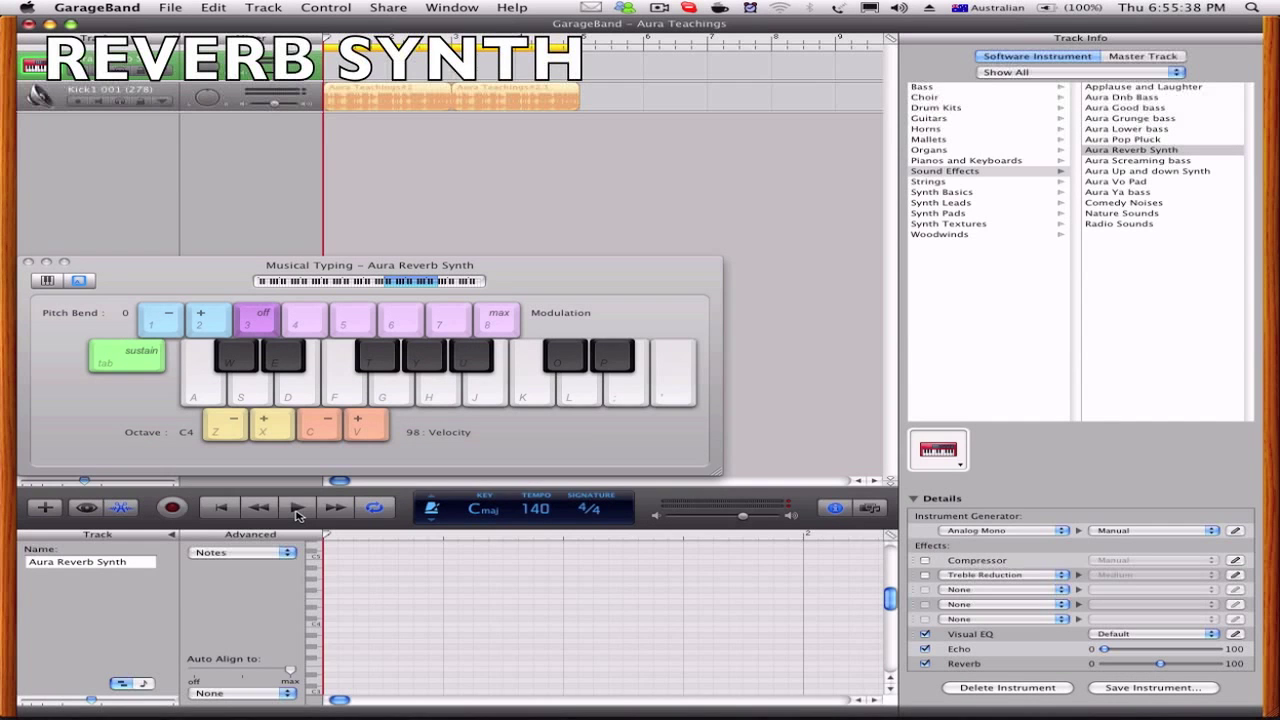
- Start the song and play Aura Reverb Synth notes at octave C4 over playback
left_click(297, 509)
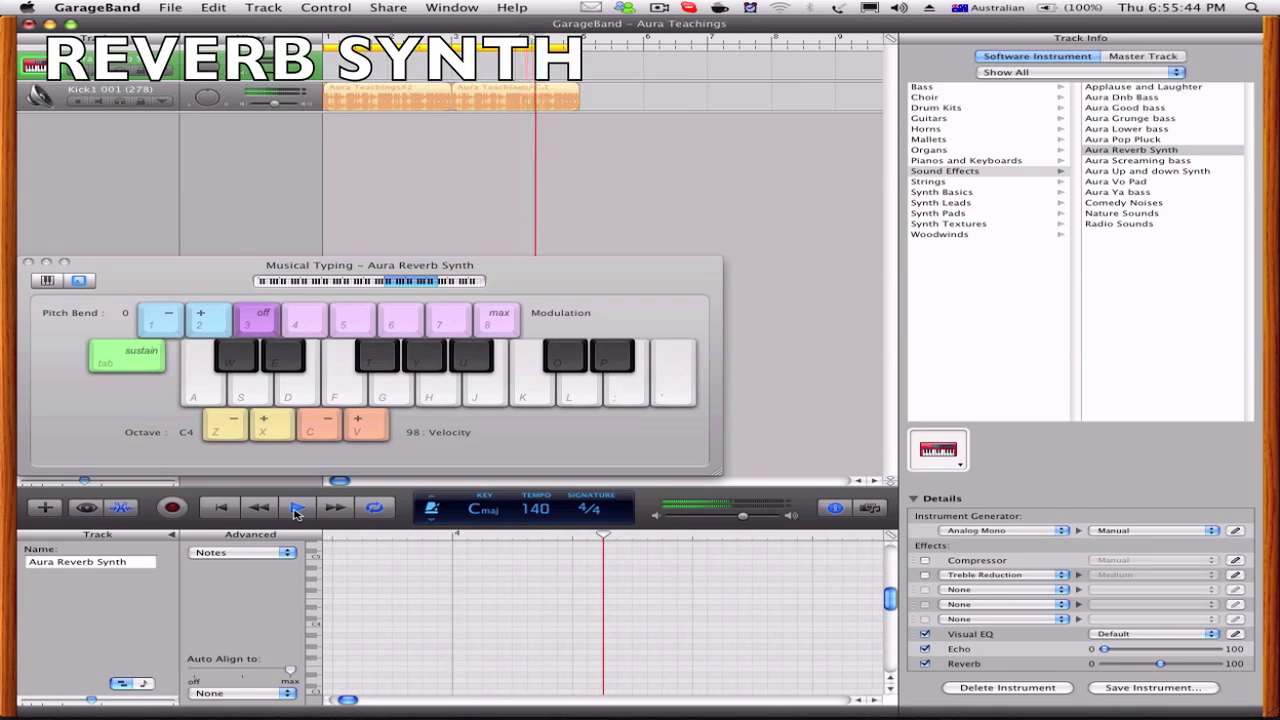
key("a")
key("f")
key("h")
key("s")
key("g")
key("k")
key("d")
key("h")
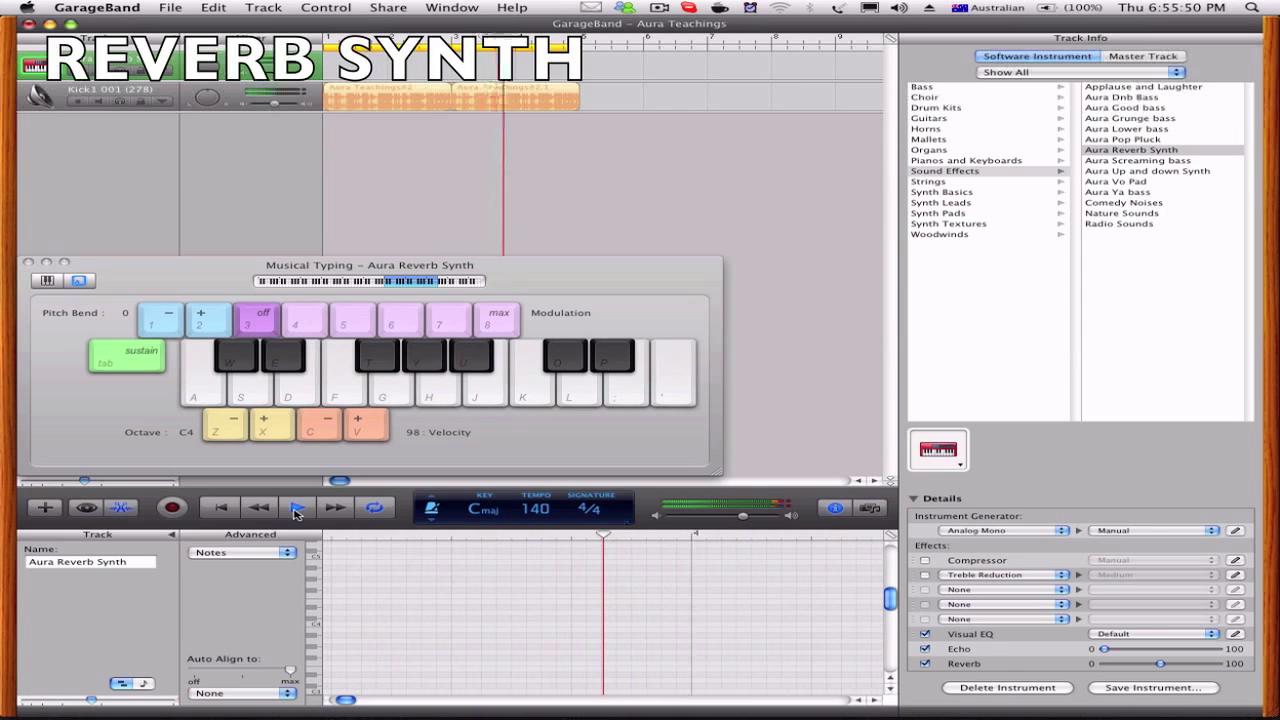
key("d")
key("d")
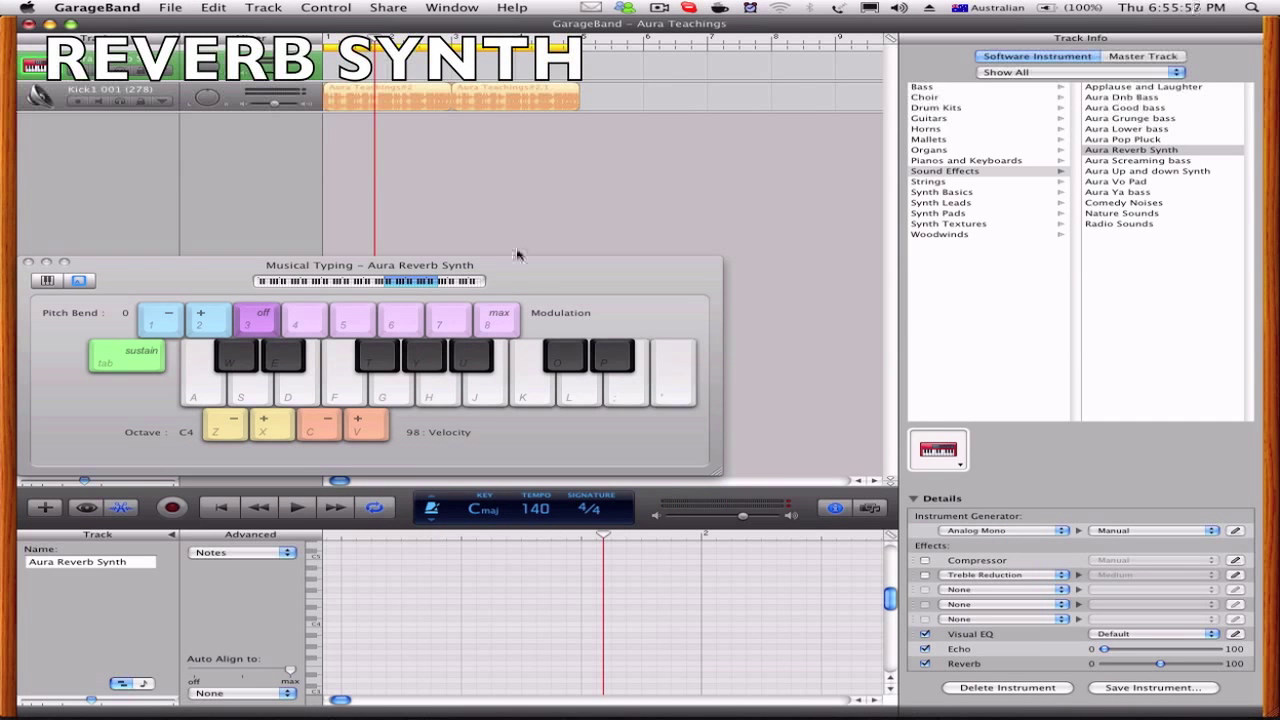
left_click(987, 531)
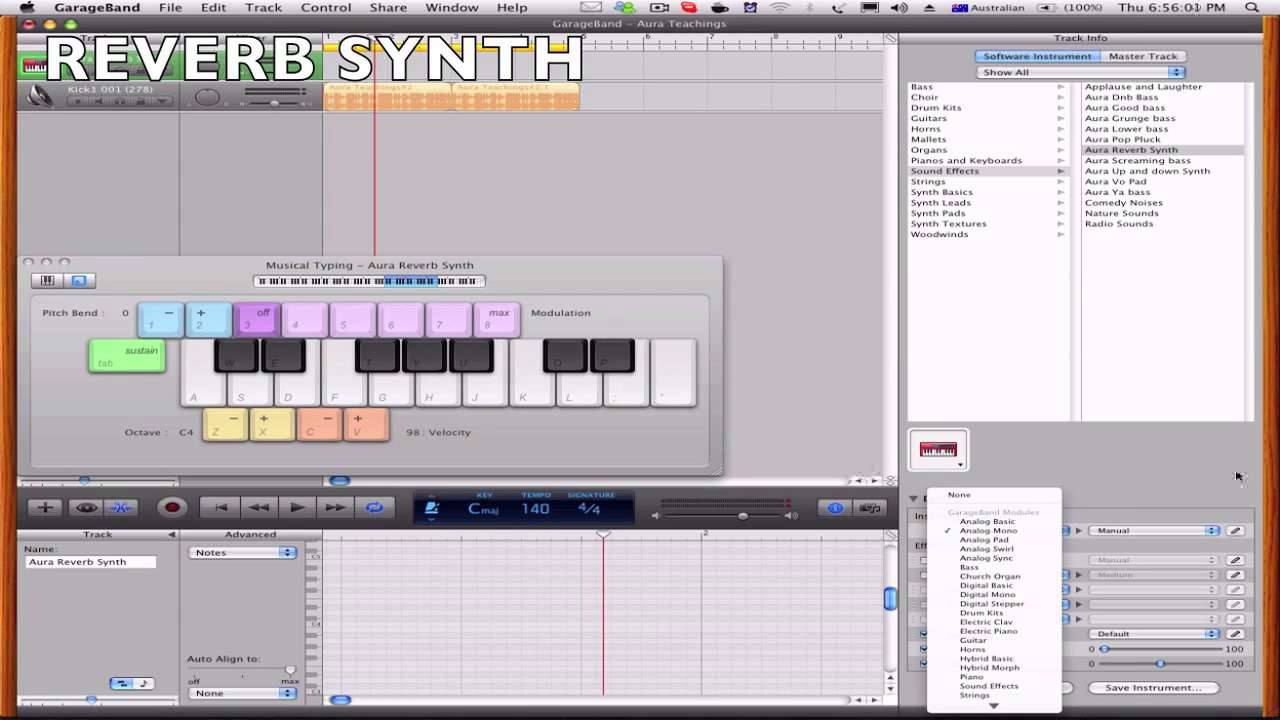
left_click(1242, 510)
left_click(1235, 530)
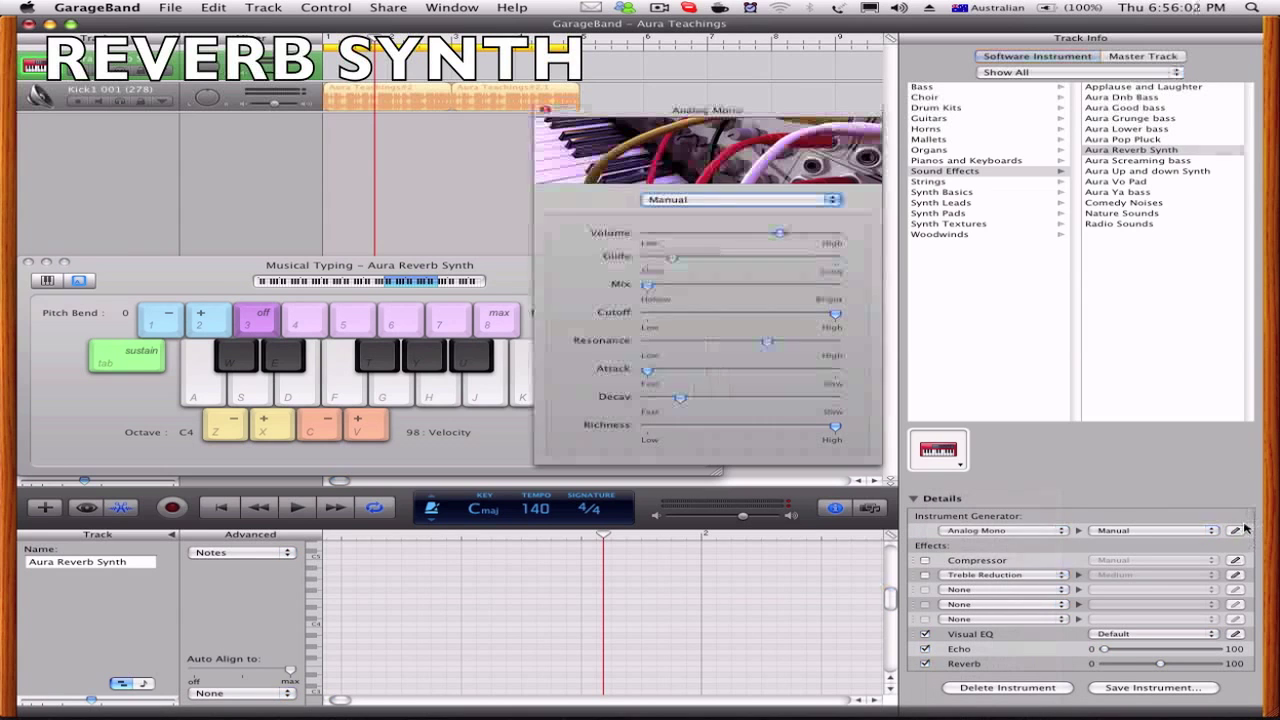
left_click(835, 315)
left_click(765, 345)
left_click_drag(765, 345, 765, 344)
left_click(647, 371)
left_click_drag(647, 371, 681, 398)
left_click(679, 398)
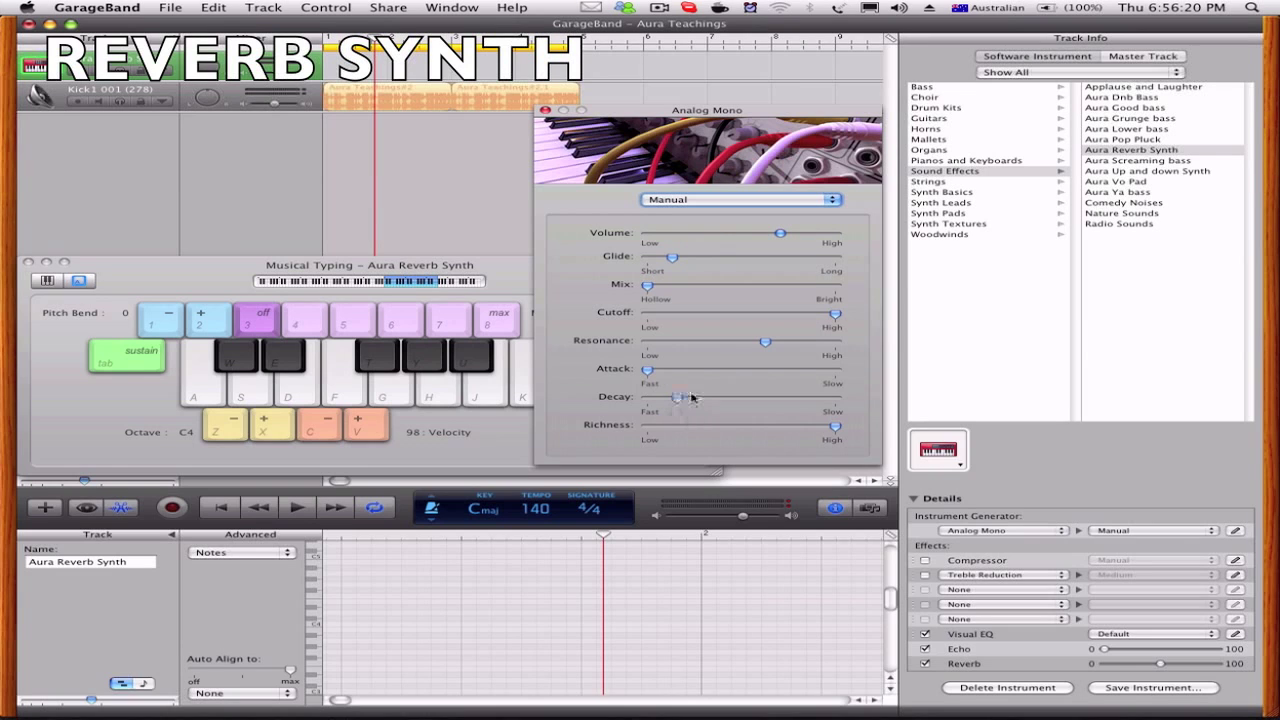
left_click(837, 428)
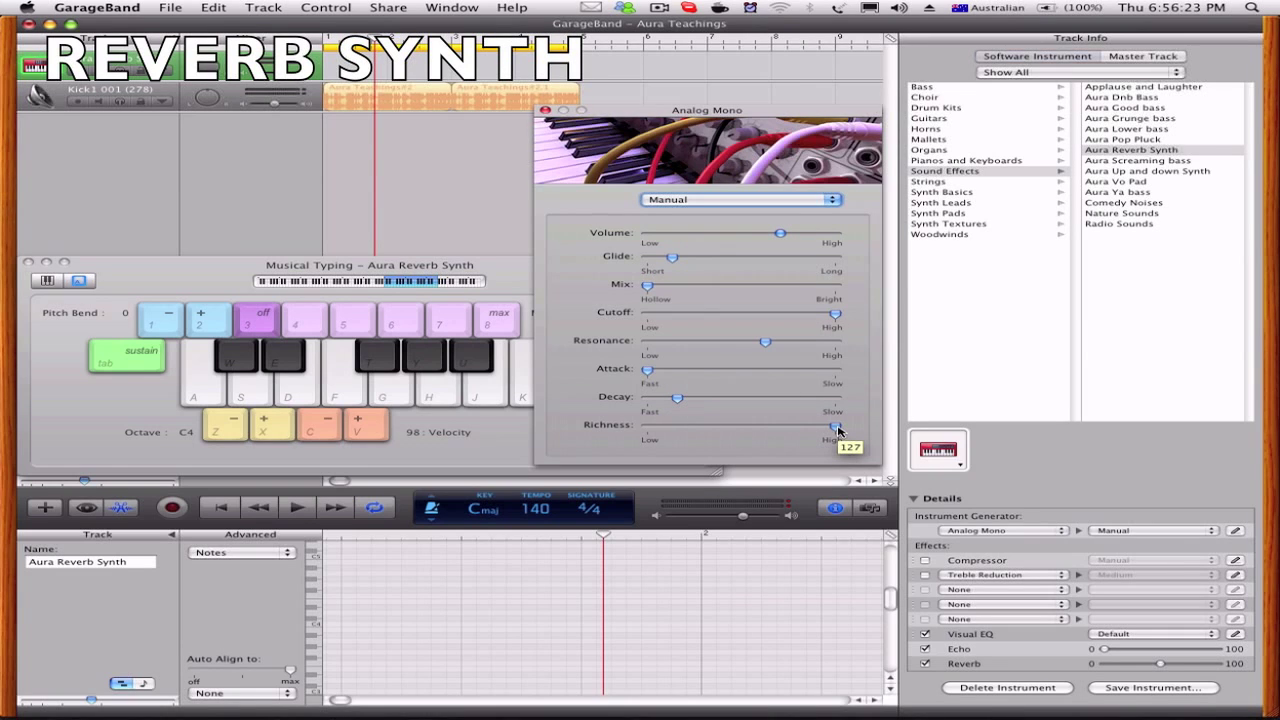
key("super+w")
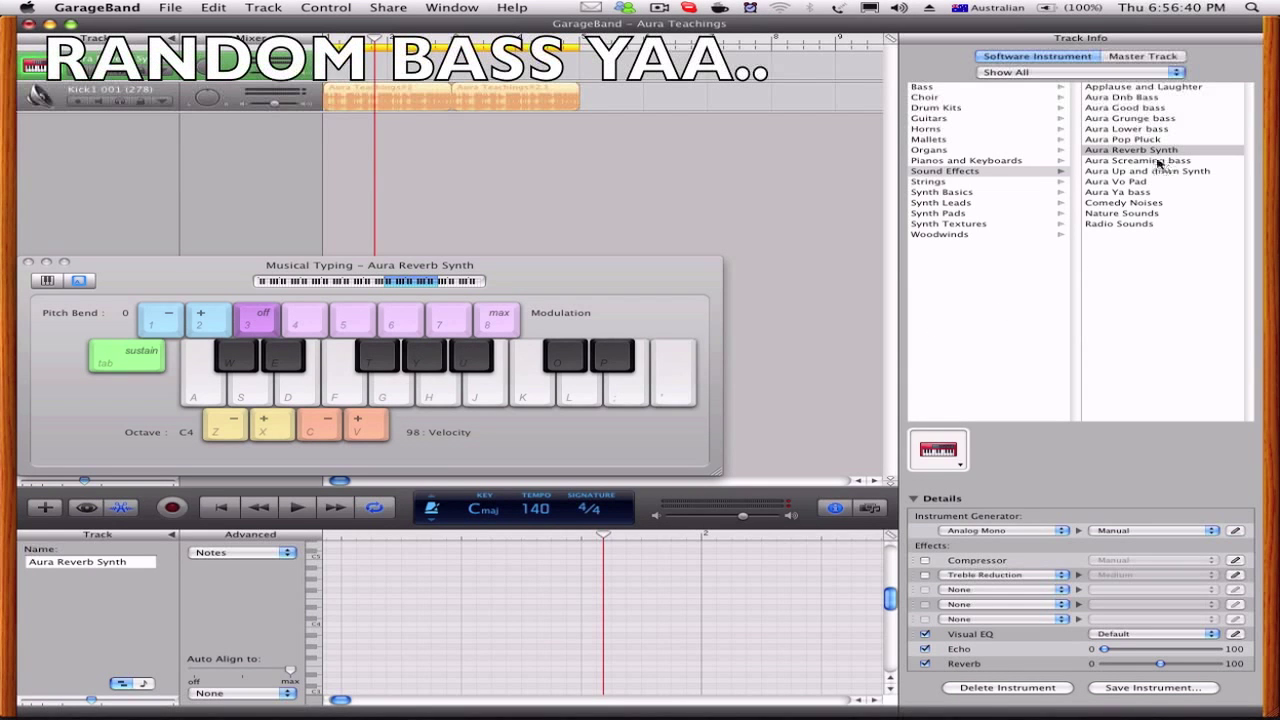
- Load Aura Screaming bass and play an S/G/K riff on Musical Typing
left_click(1160, 161)
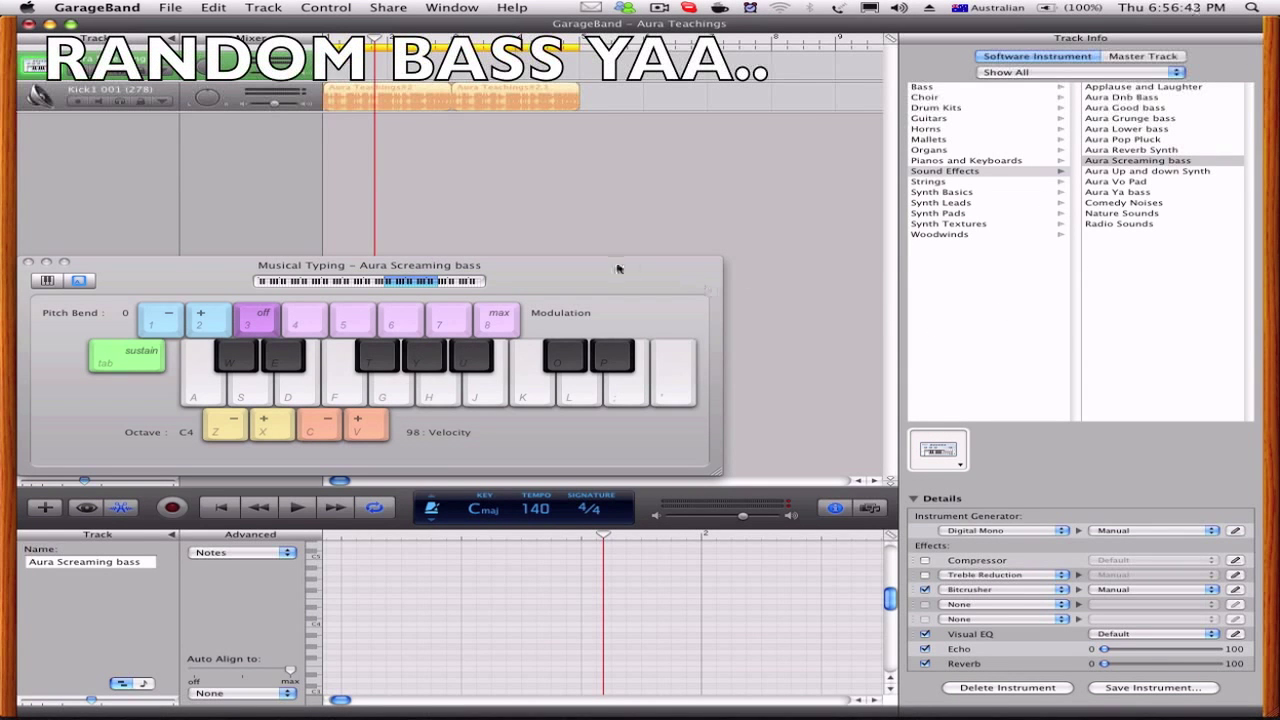
mouse_move(619, 268)
left_mouse_down()
mouse_move(608, 187)
mouse_move(690, 240)
mouse_move(615, 290)
mouse_move(616, 269)
left_mouse_up()
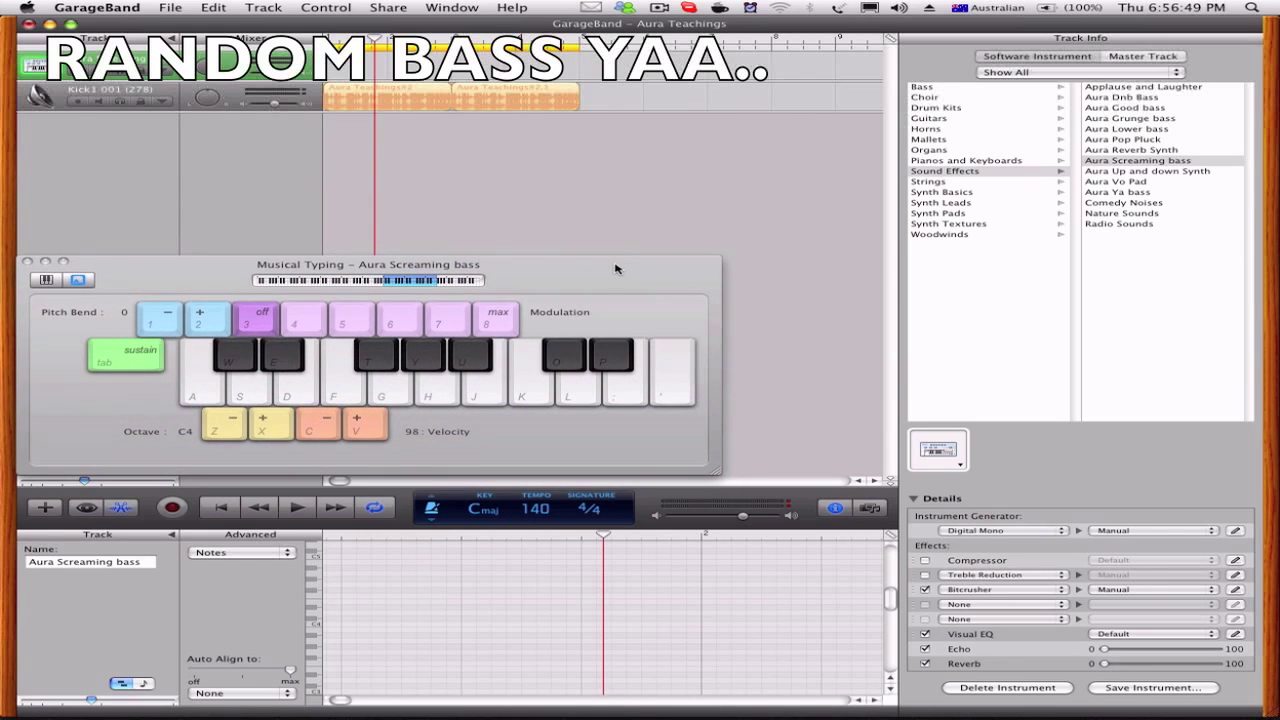
key("g")
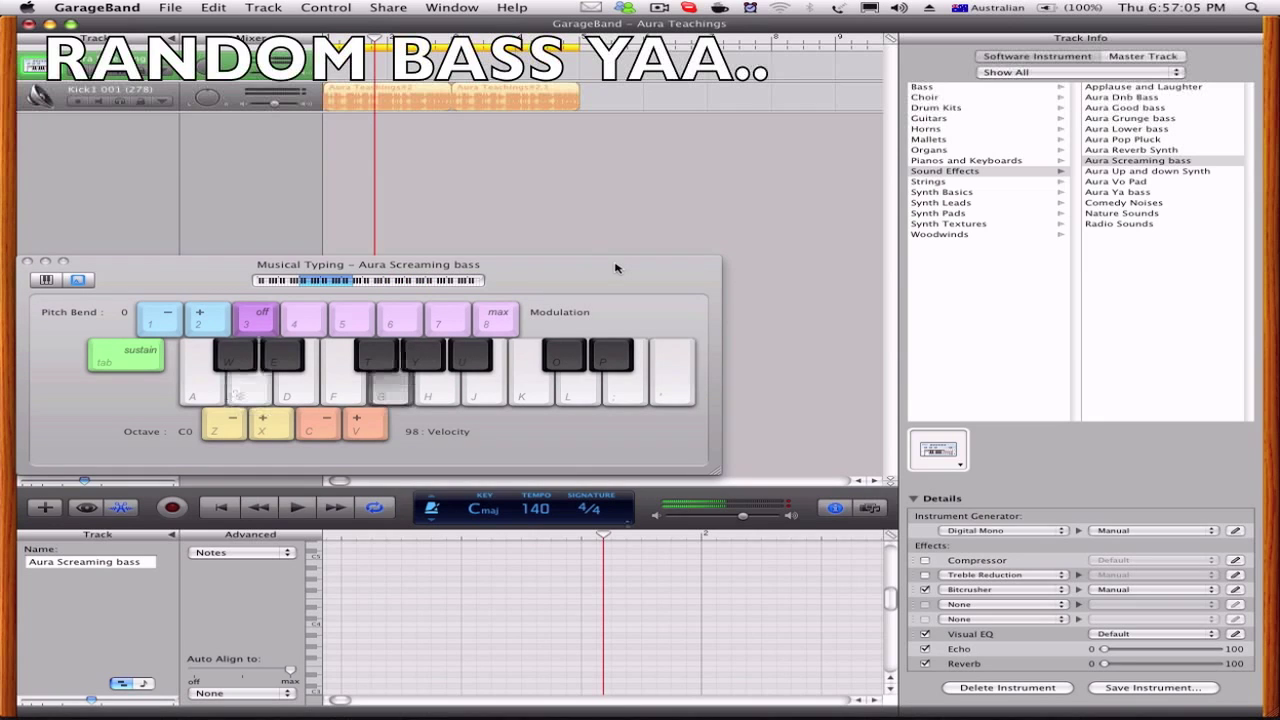
key("s")
key("g")
key("s")
key("k")
key("s")
key("k")
- Alternate S and K bass notes, then drop the keyboard octave to C-1
key("s")
key("k")
key("s")
key("k")
key("s")
key("k")
key("s")
key("k")
key("s")
key("k")
key("s")
key("k")
key("s")
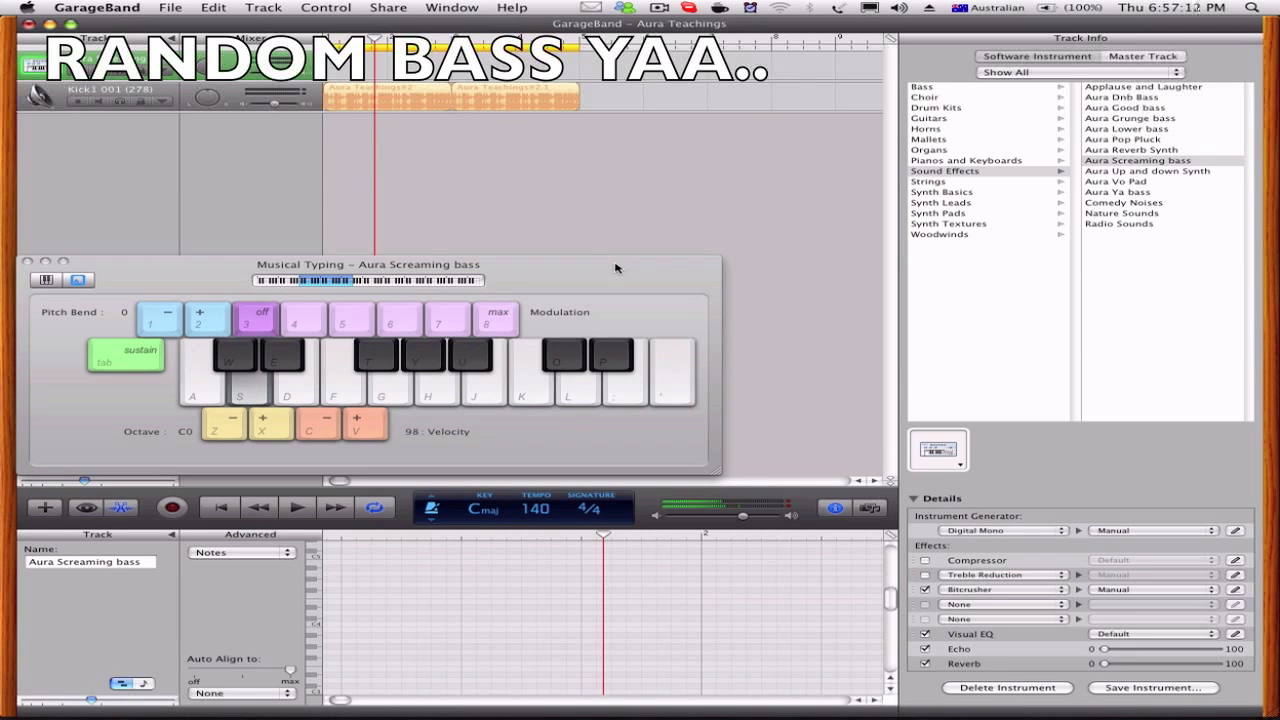
key("z")
key("s")
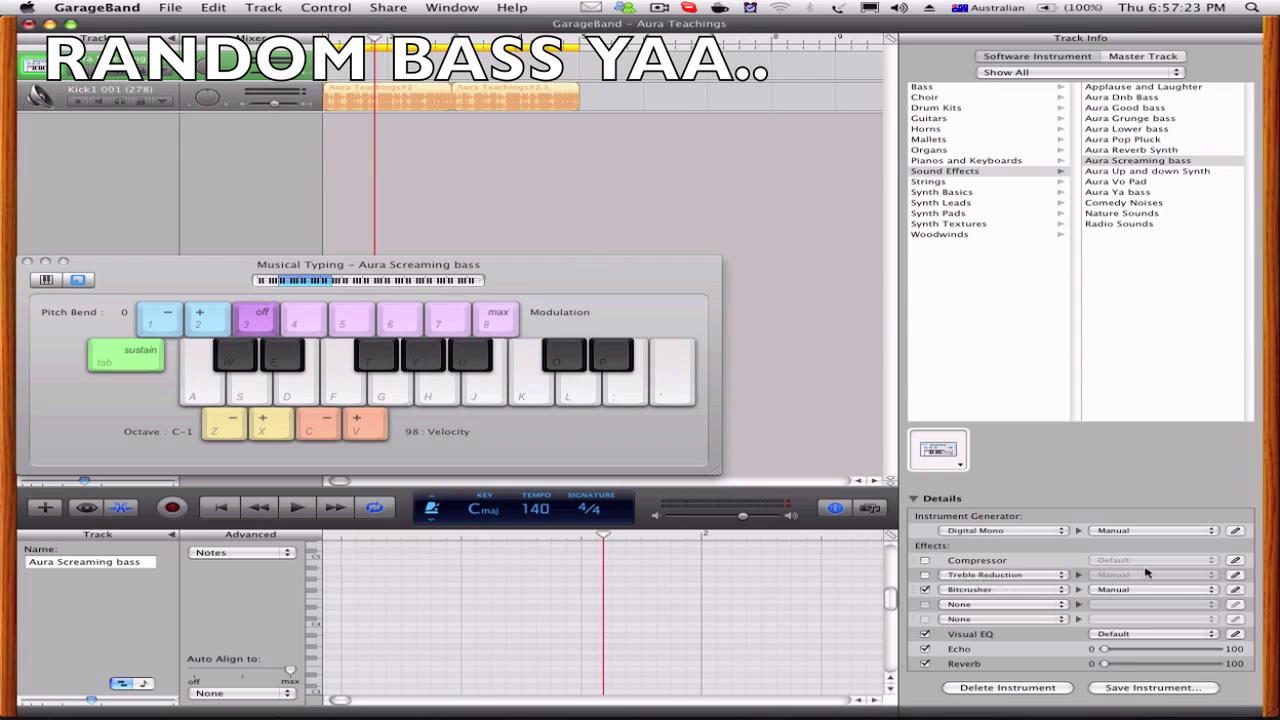
- Keep Digital Mono as the generator and nudge its Decay down to 60, leaving Richness and Distortion at 127
left_click(994, 531)
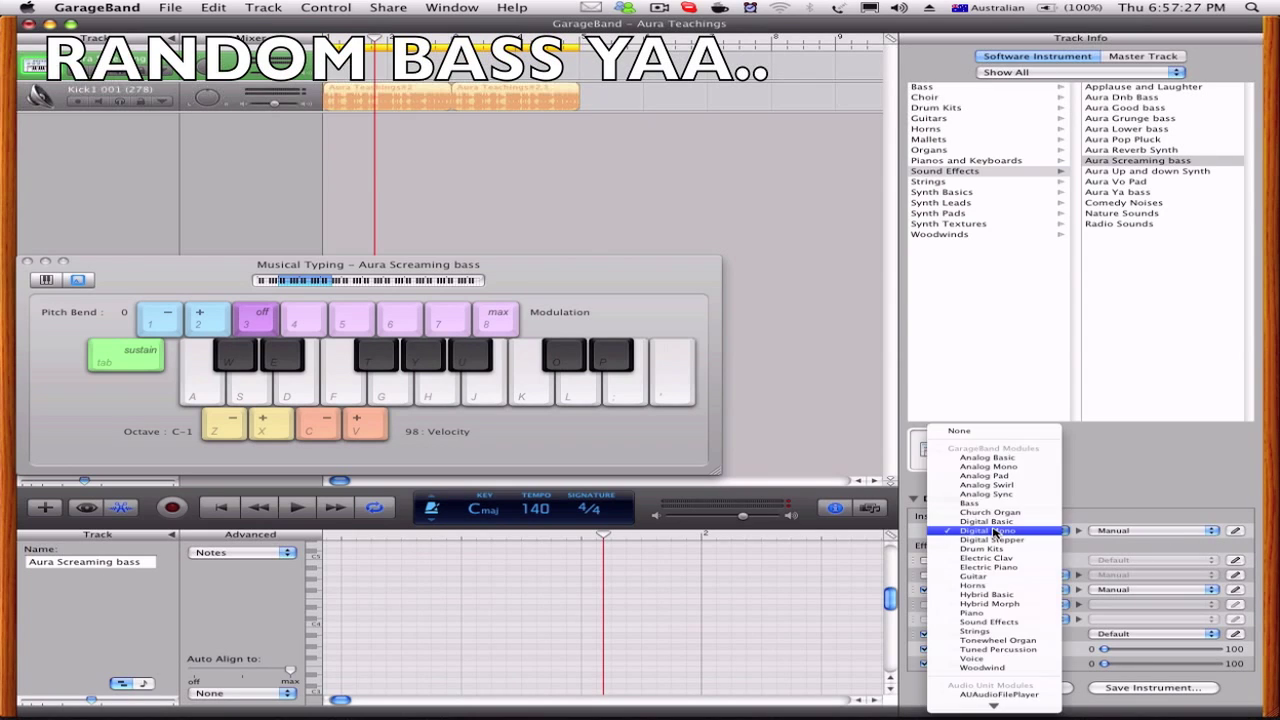
left_click(994, 531)
left_click(1235, 530)
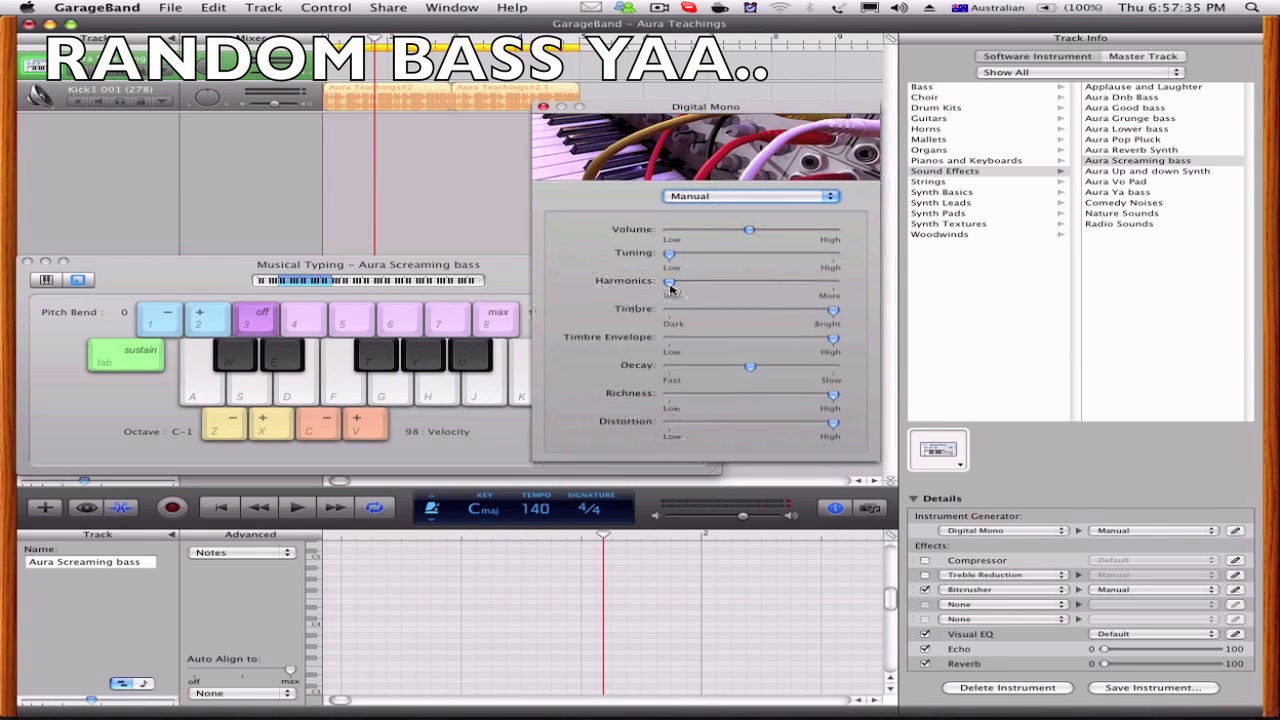
mouse_move(665, 290)
mouse_move(752, 370)
left_click_drag(752, 370, 749, 370)
mouse_move(837, 398)
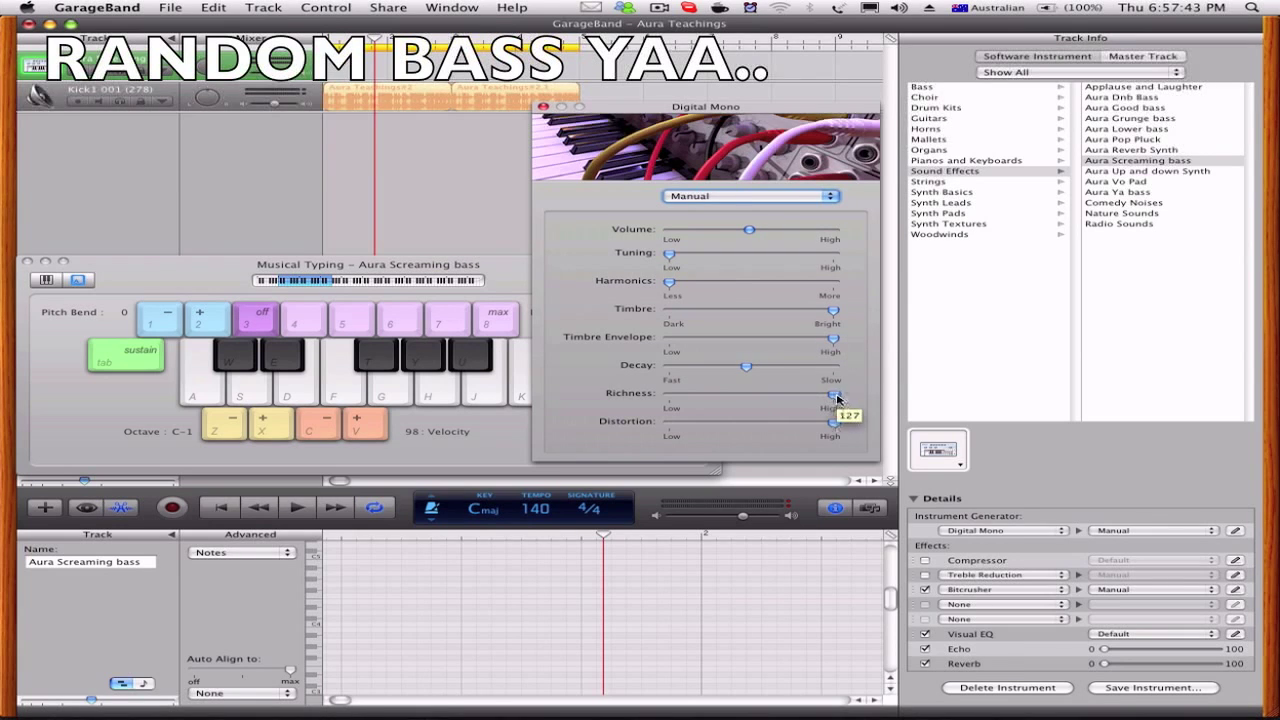
mouse_move(847, 428)
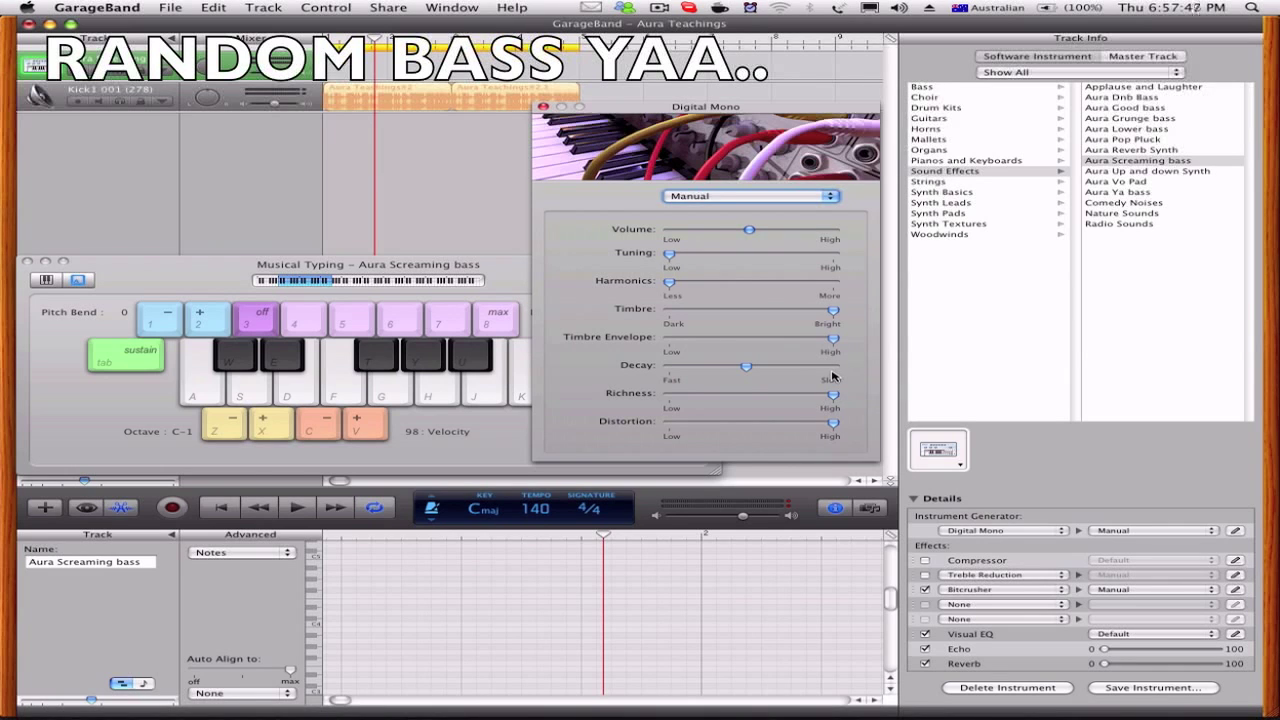
- Close the Digital Mono editor and review the Bitcrusher settings without changing them
left_click(543, 106)
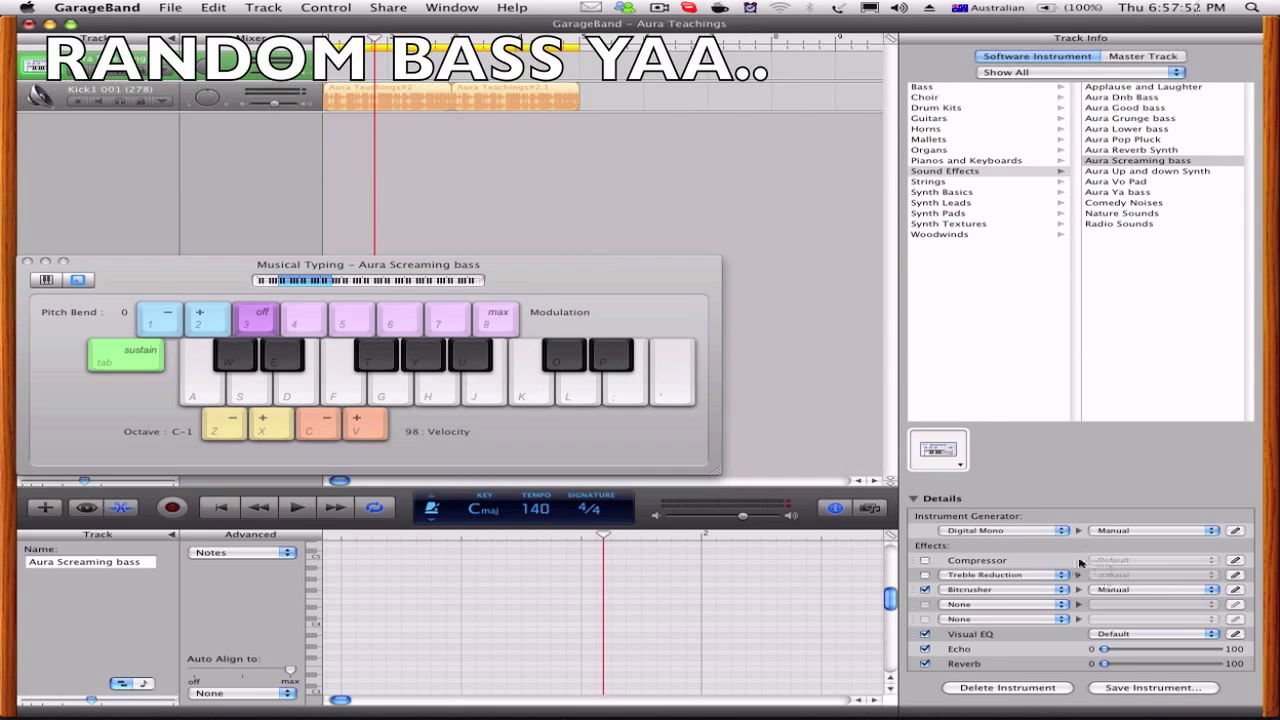
left_click(1235, 589)
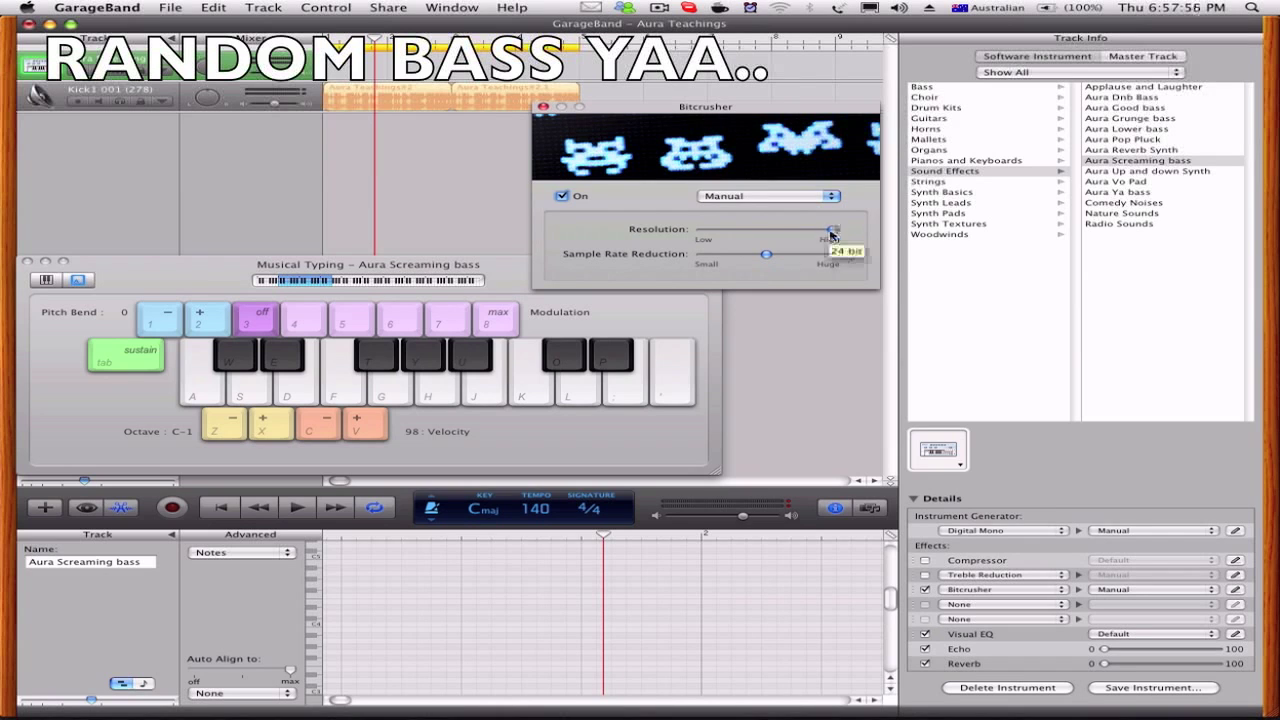
mouse_move(766, 256)
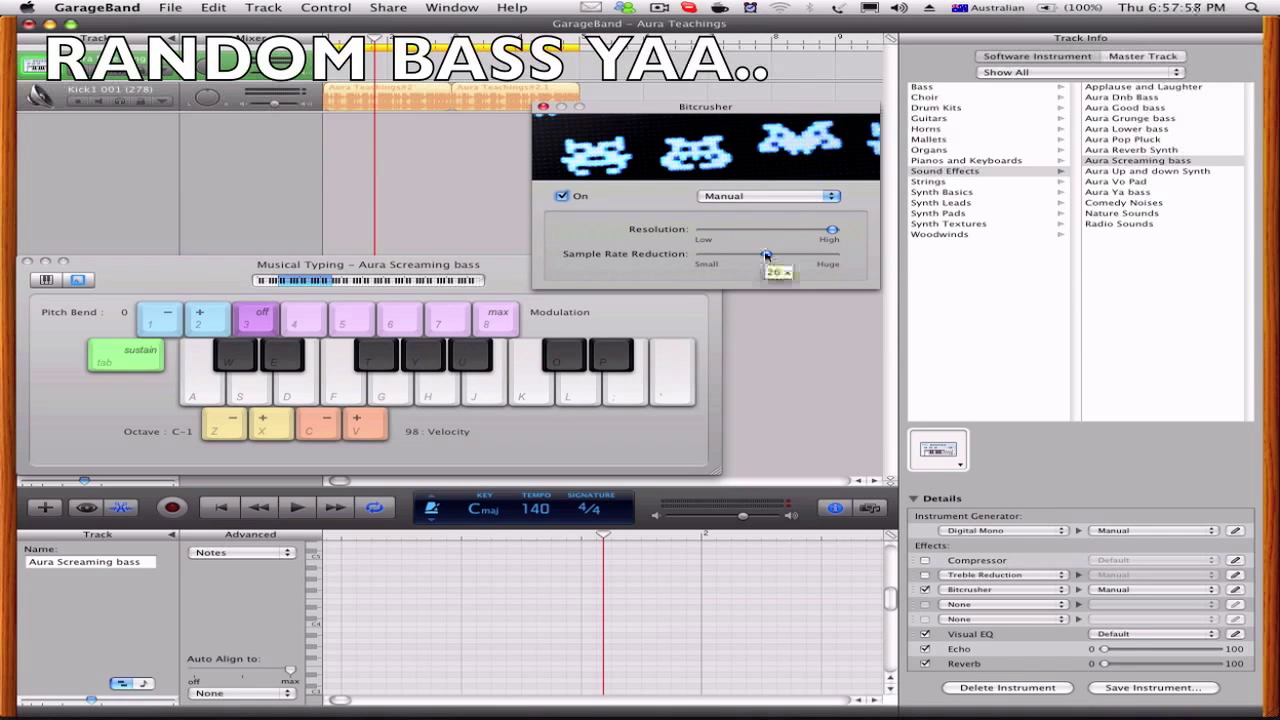
left_click(543, 107)
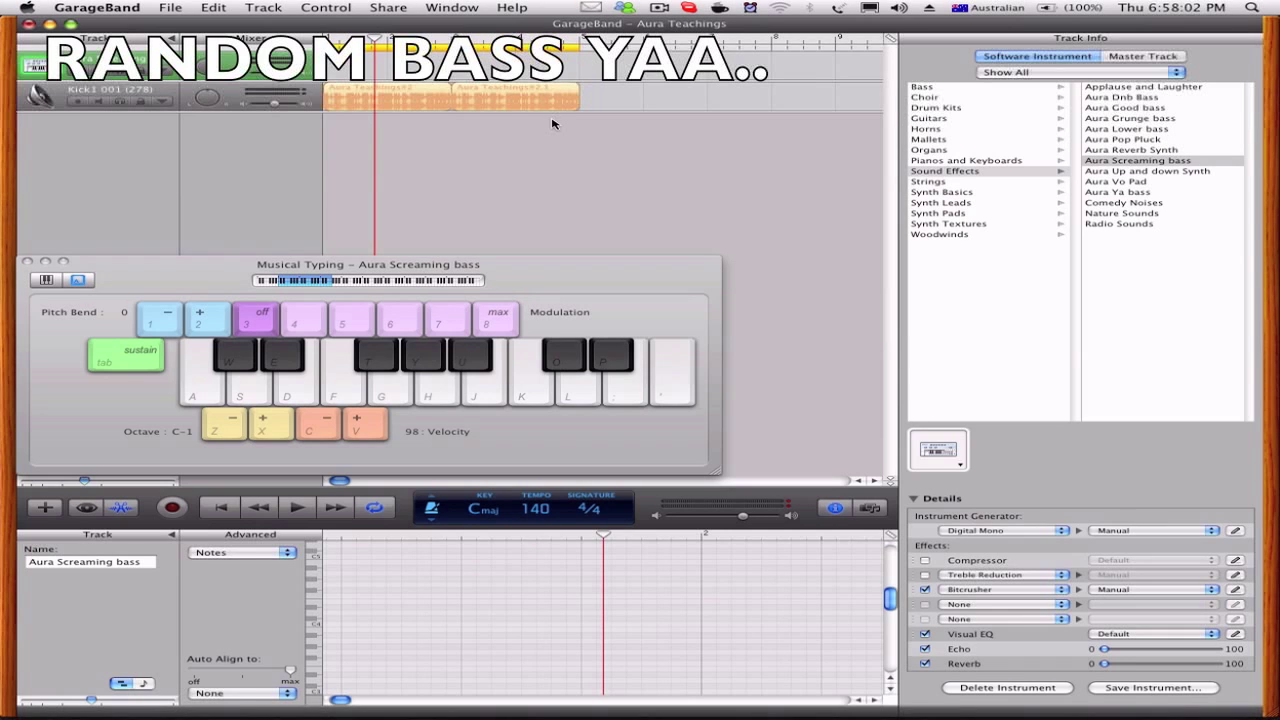
- Play bass notes while raising the Musical Typing octave through C0 to C1
key("y")
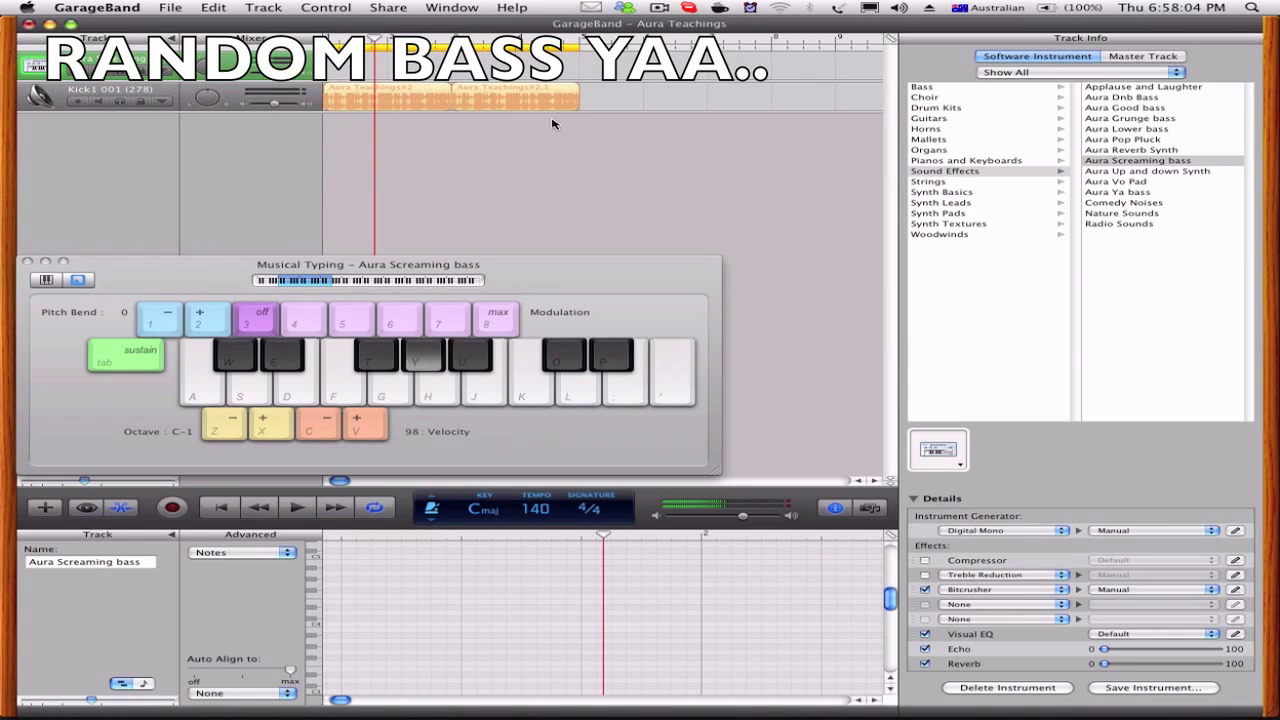
key("x")
key("y")
key("x")
key("y")
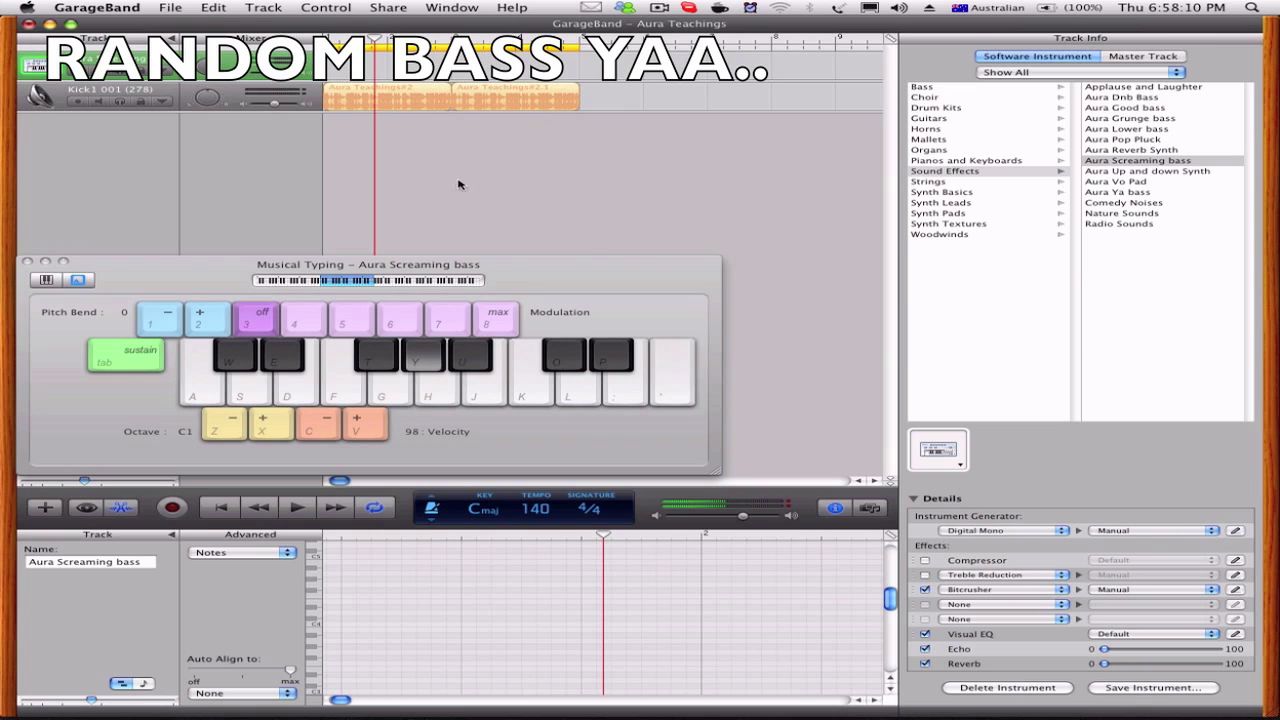
- Switch to Aura Up and down Synth and play a couple of notes
left_click(28, 263)
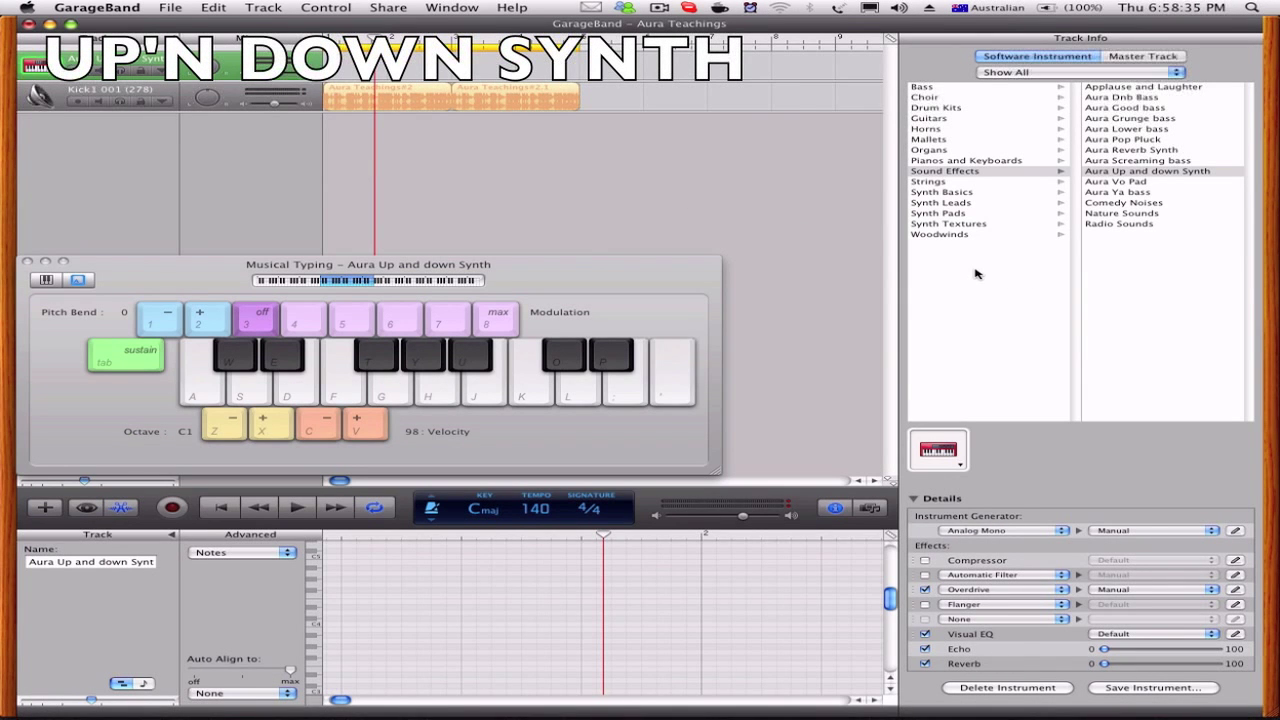
key("s")
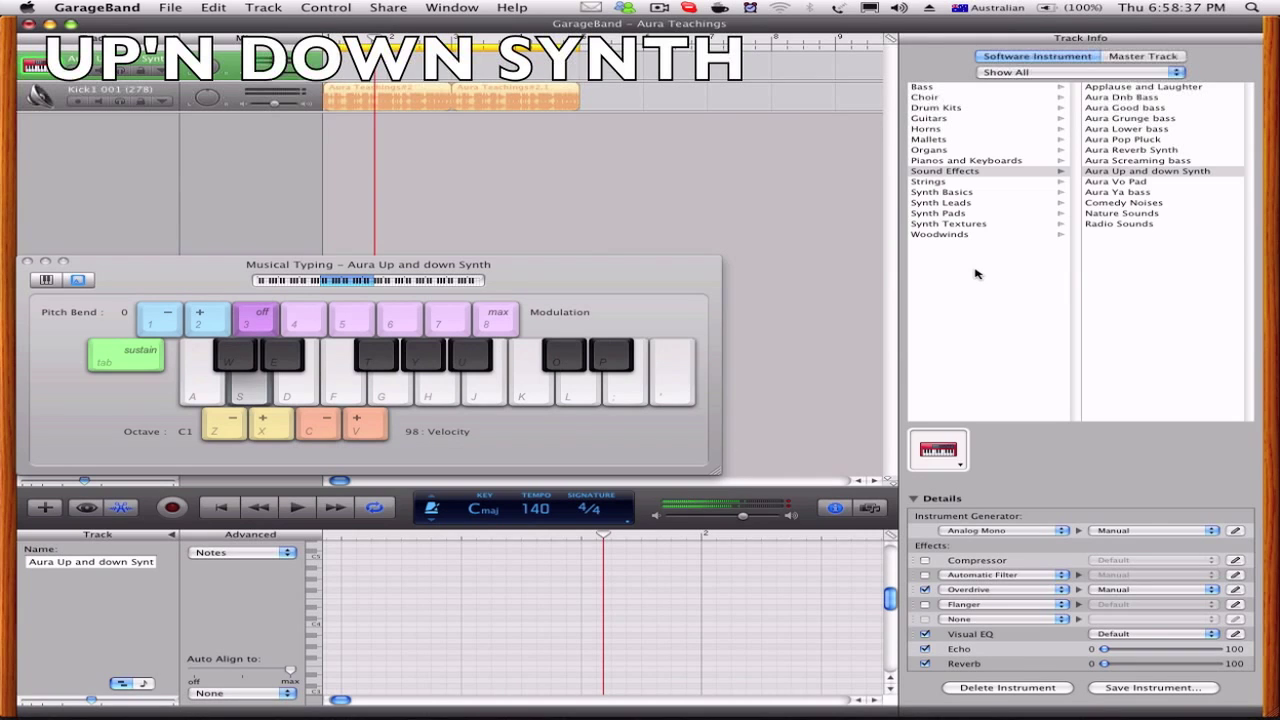
key("l")
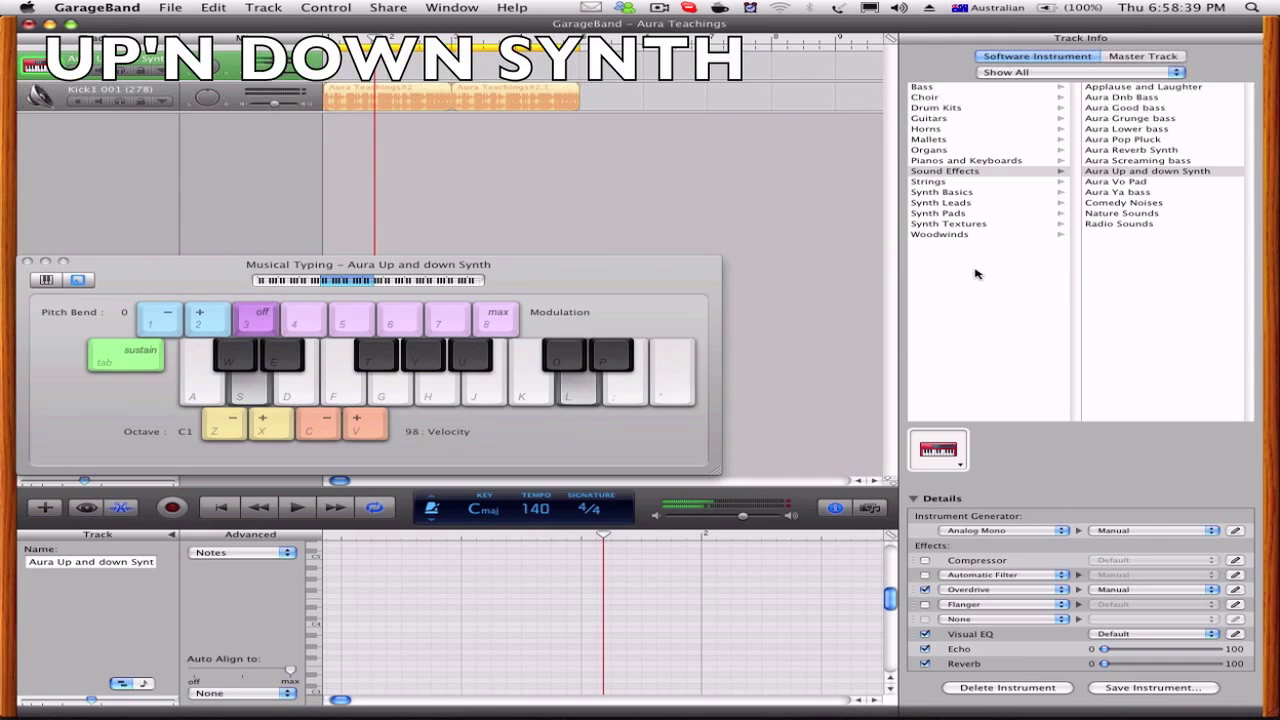
- Audition the synth at octave C4, then C0, finally settling on C1
key("x")
key("x")
key("x")
key("l")
key("l")
key("l")
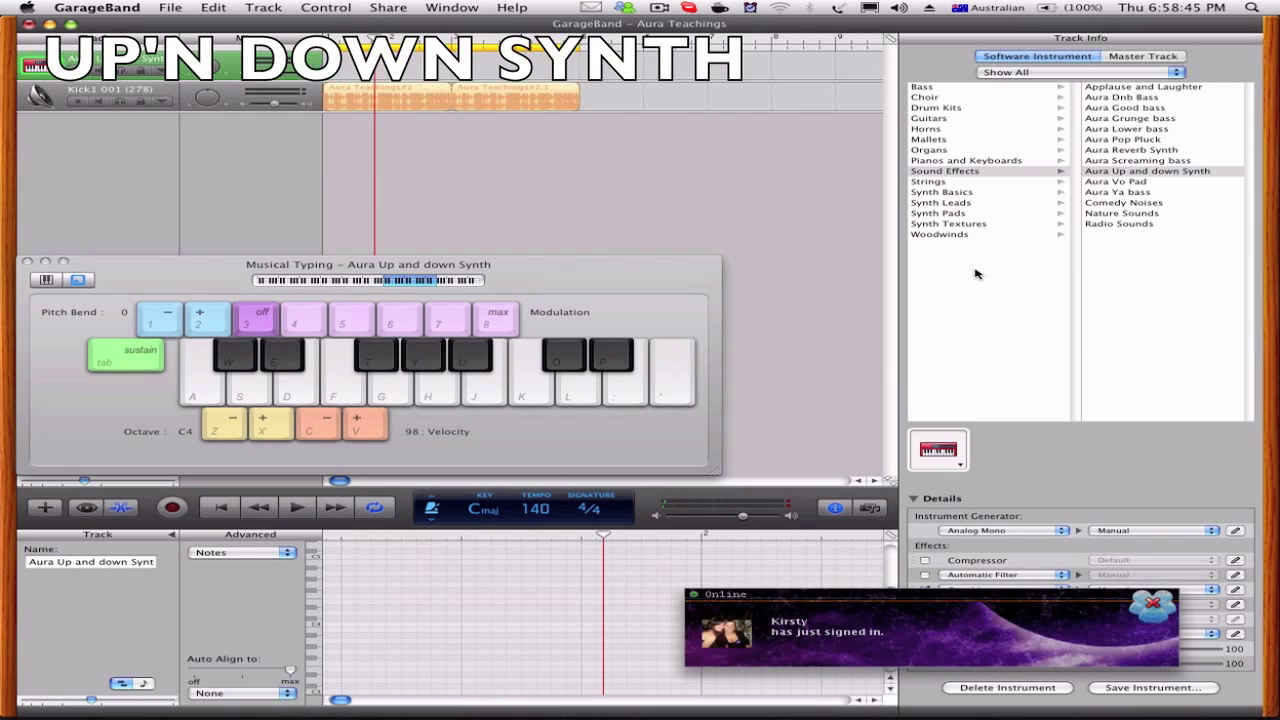
key("l")
key("z")
key("z")
key("z")
key("z")
key("s")
key("s")
key("x")
key("s")
key("s")
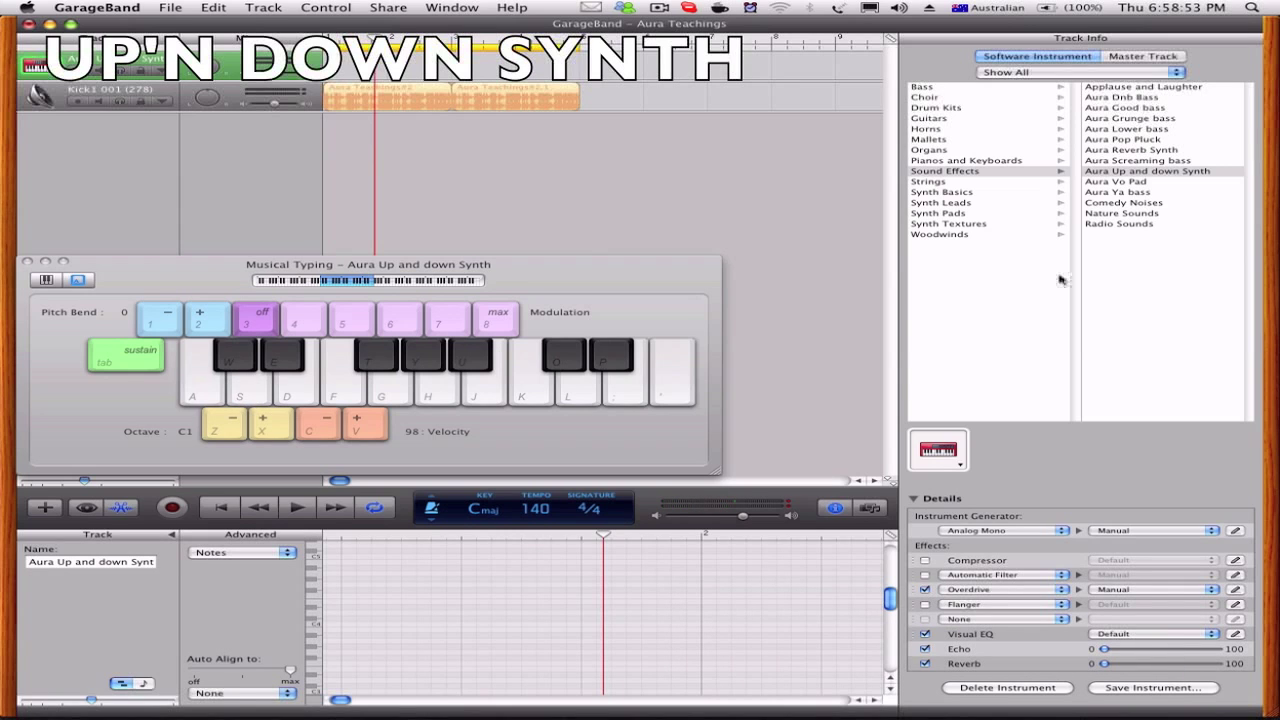
- Review the Analog Mono generator settings without making changes
left_click(1236, 531)
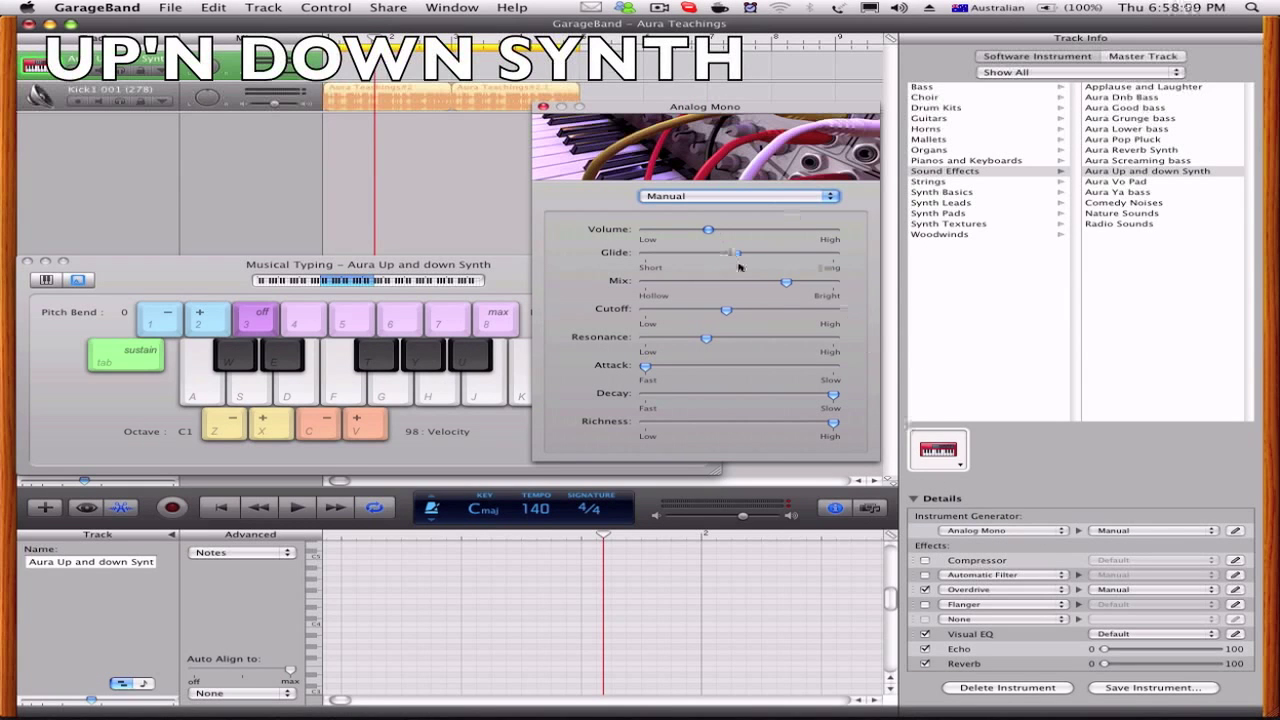
mouse_move(736, 260)
mouse_move(786, 282)
mouse_move(706, 341)
mouse_move(836, 399)
left_click(544, 107)
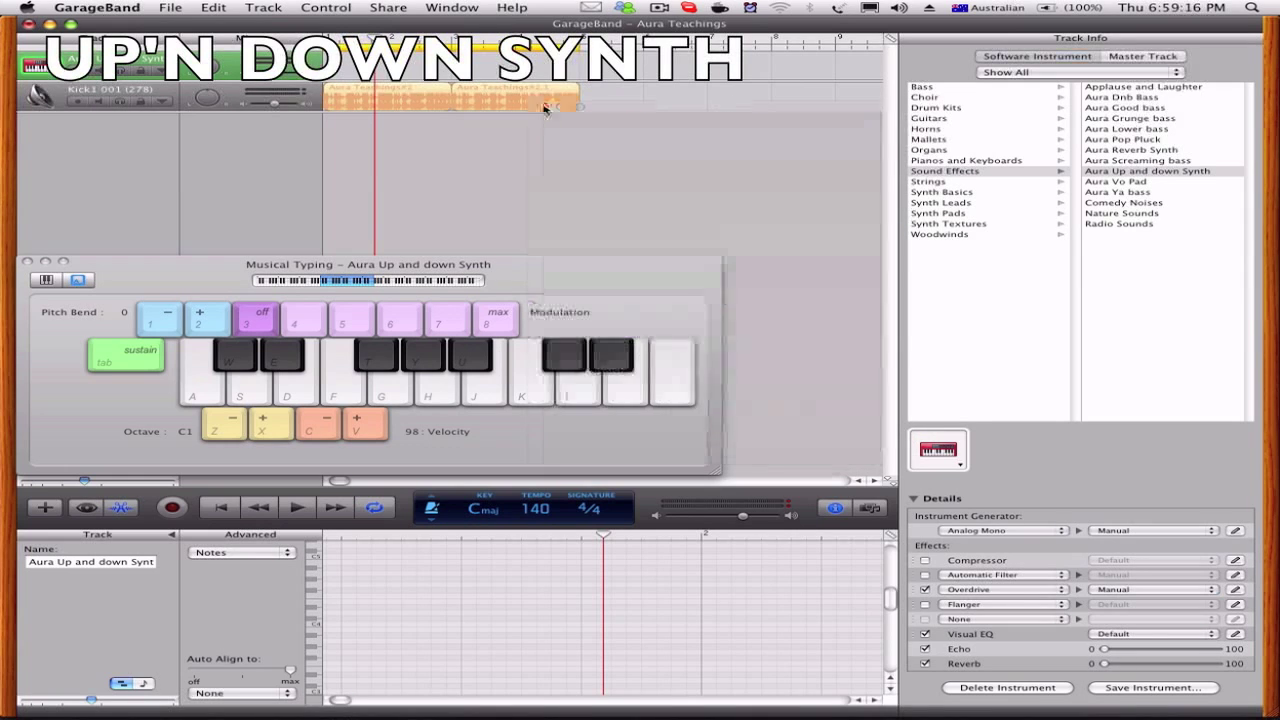
- Turn up the reverb and play alternating notes at octave C2
left_click(1183, 663)
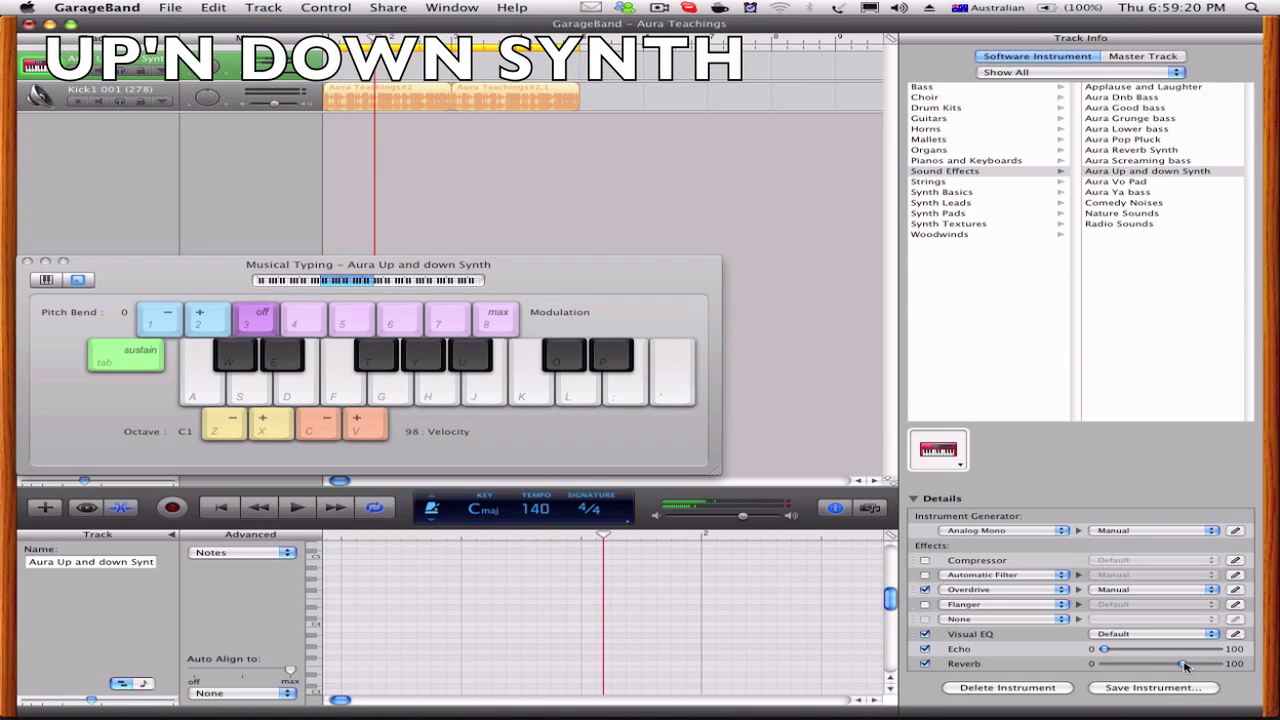
key("x")
key("l")
key("s")
key("l")
key("s")
key("l")
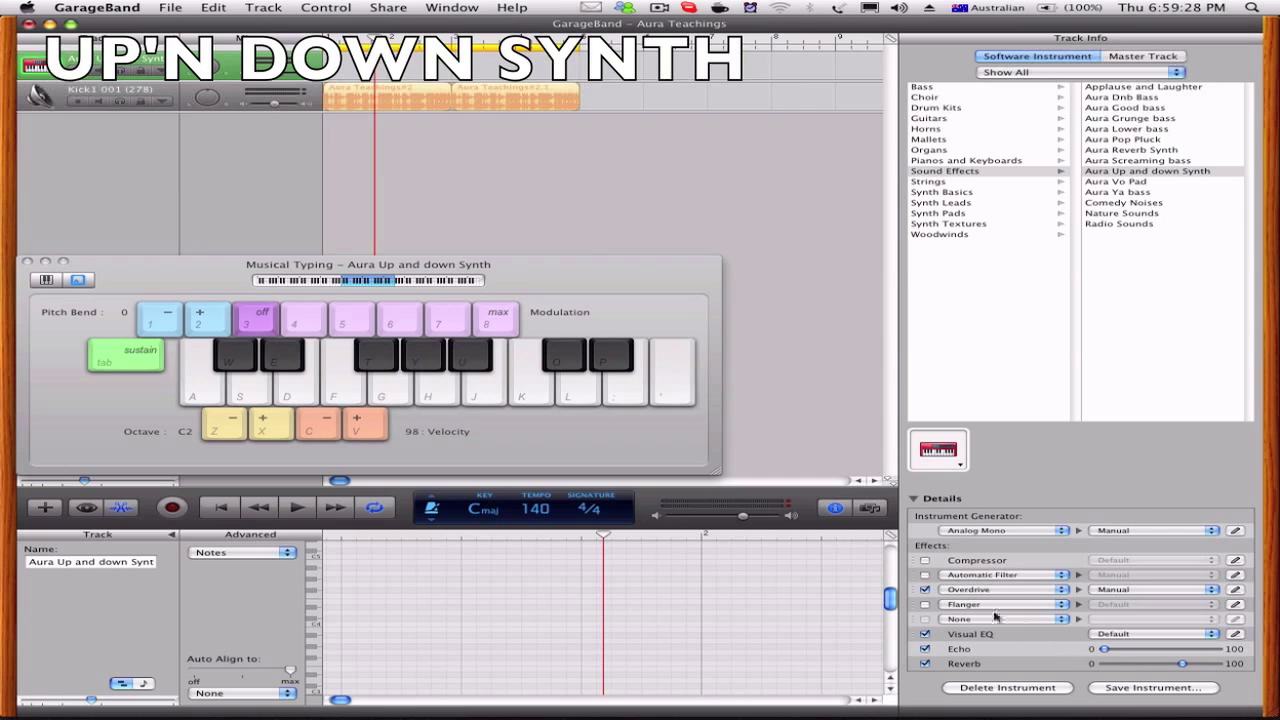
- Show the Overdrive settings: Drive 20.50 dB, Tone 20000 Hz, Output Level -14.5 dB
left_click(1234, 589)
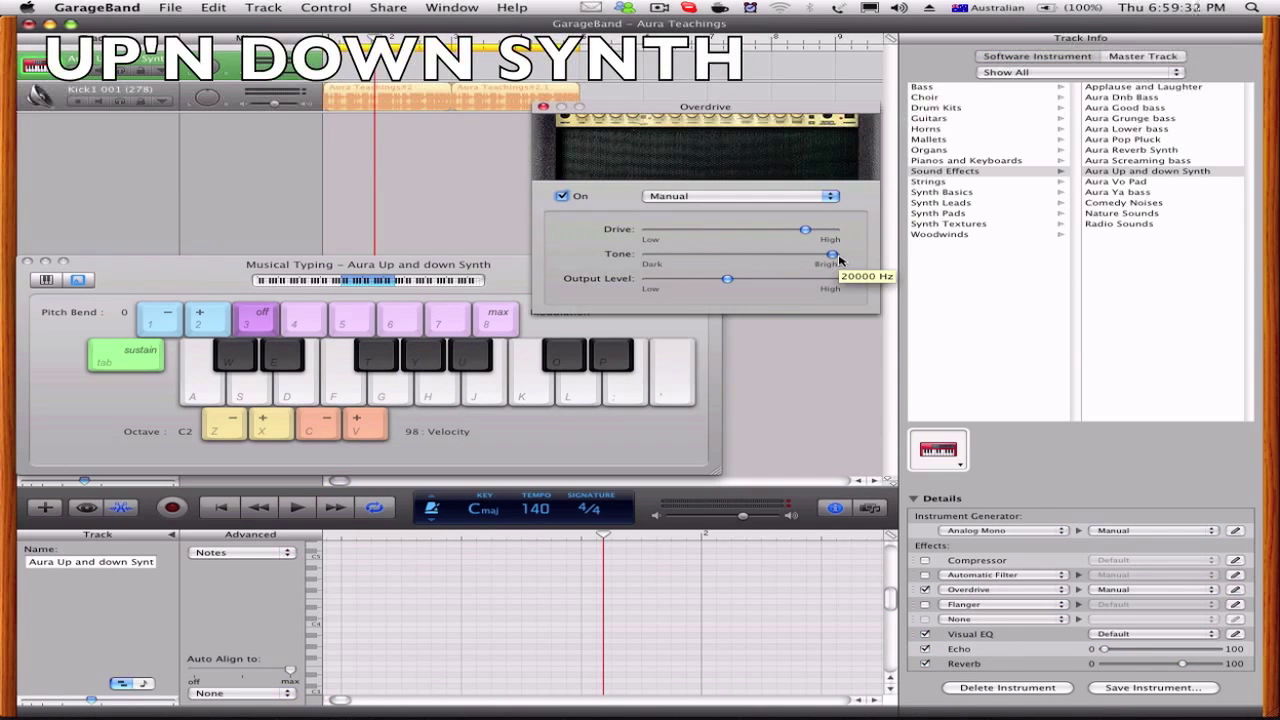
mouse_move(808, 231)
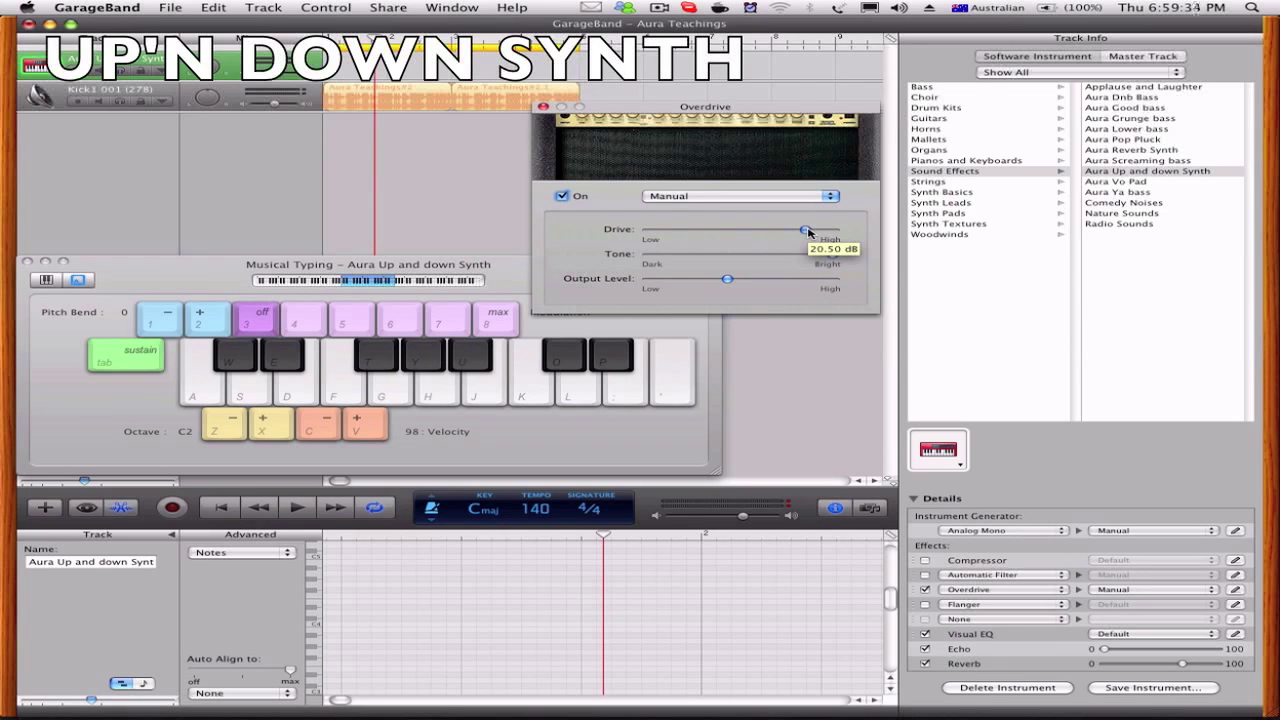
mouse_move(727, 282)
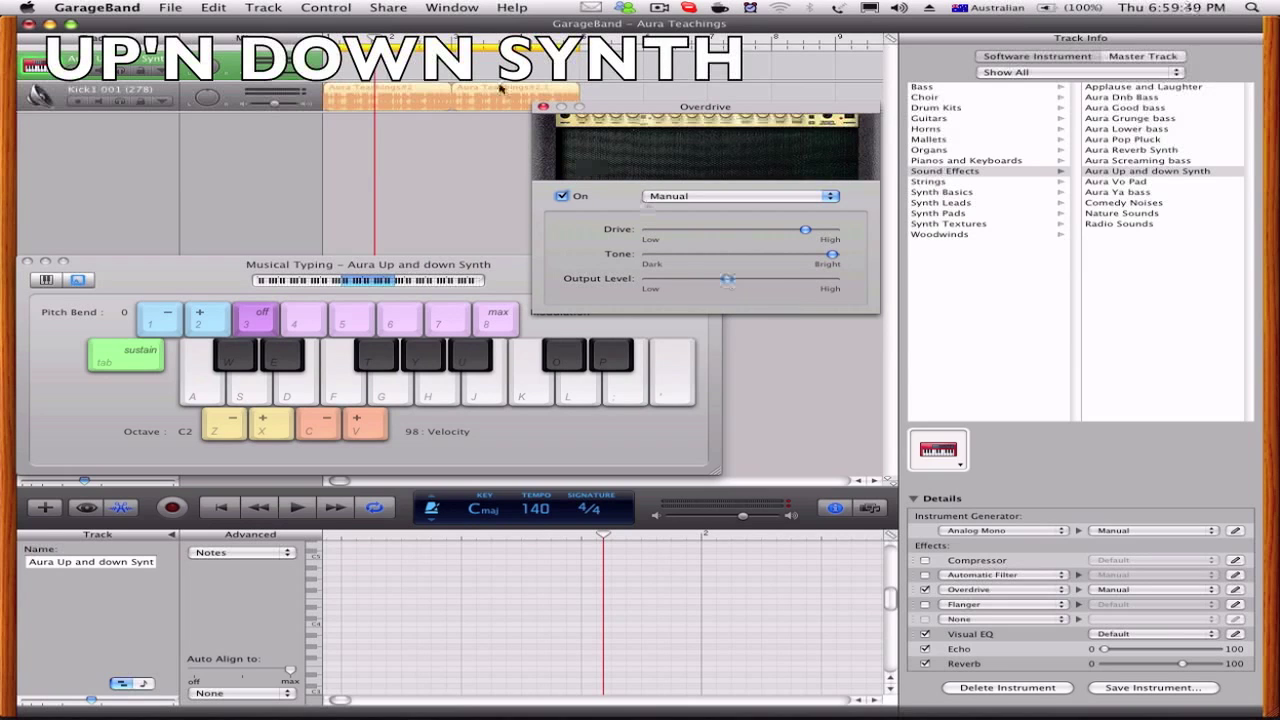
- Load Aura Vo Pad and play chords on it at octave C3
left_click(543, 108)
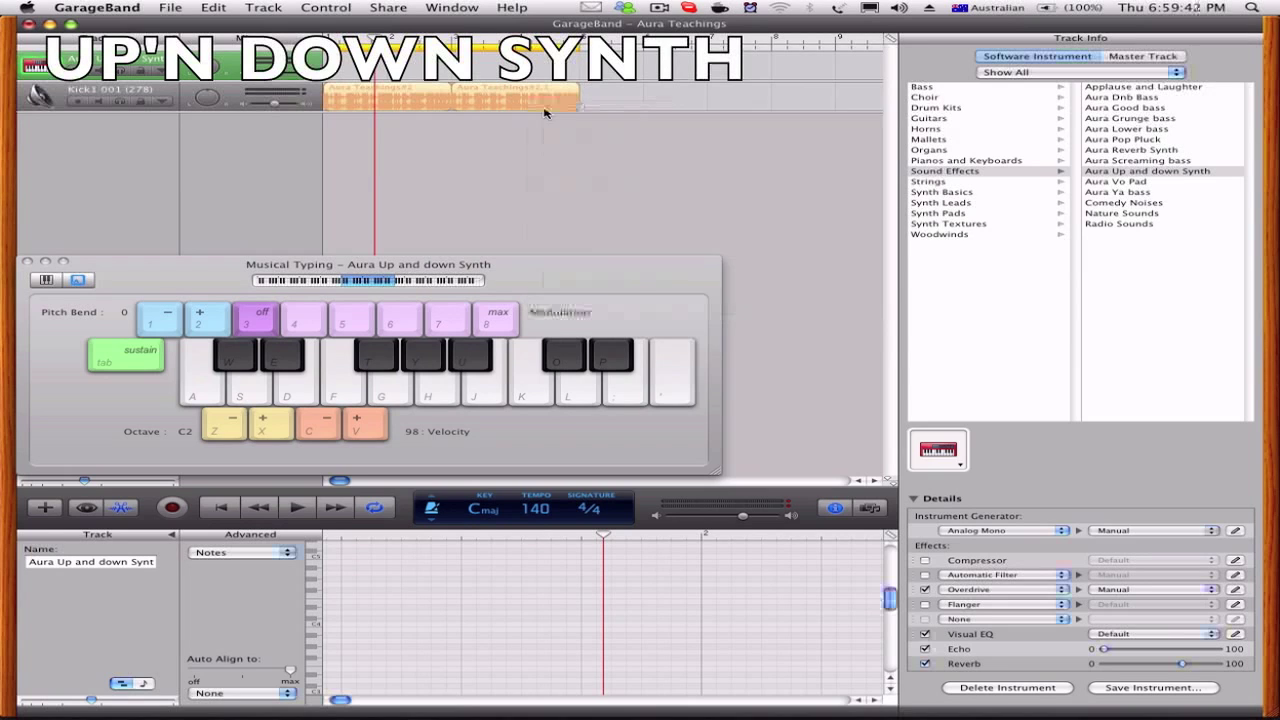
left_click(1142, 183)
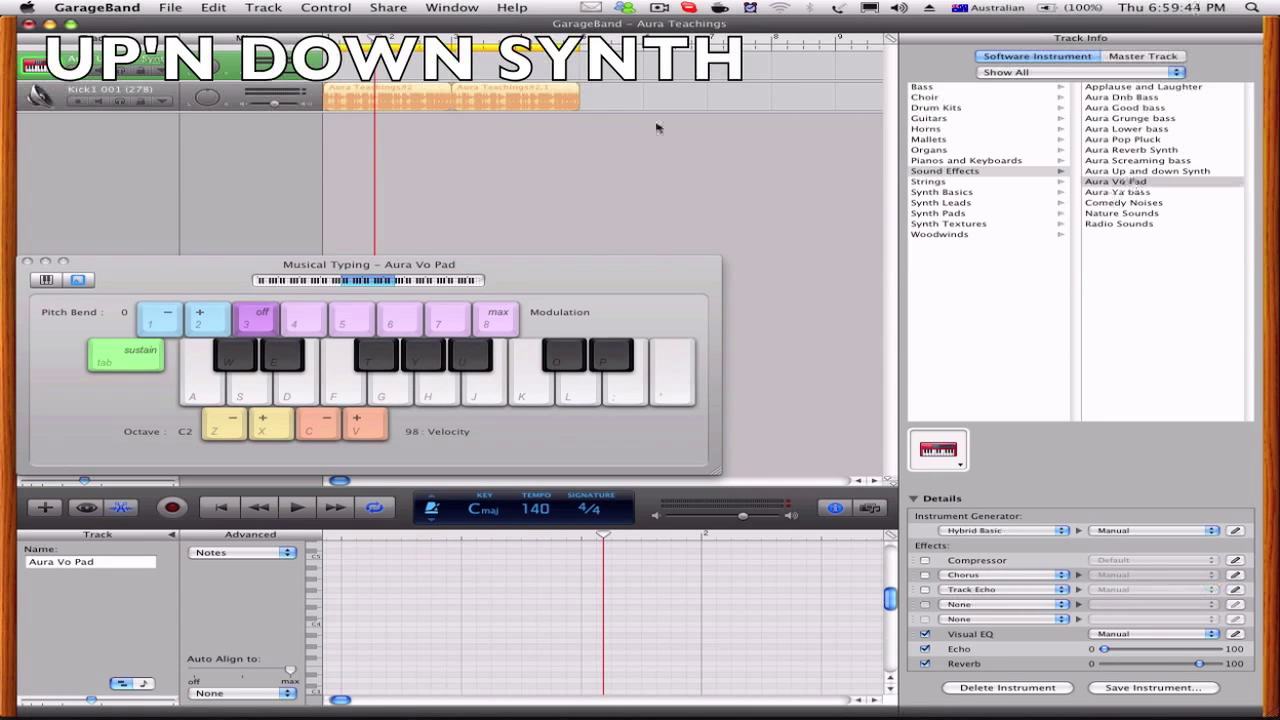
left_click_drag(181, 265, 371, 244)
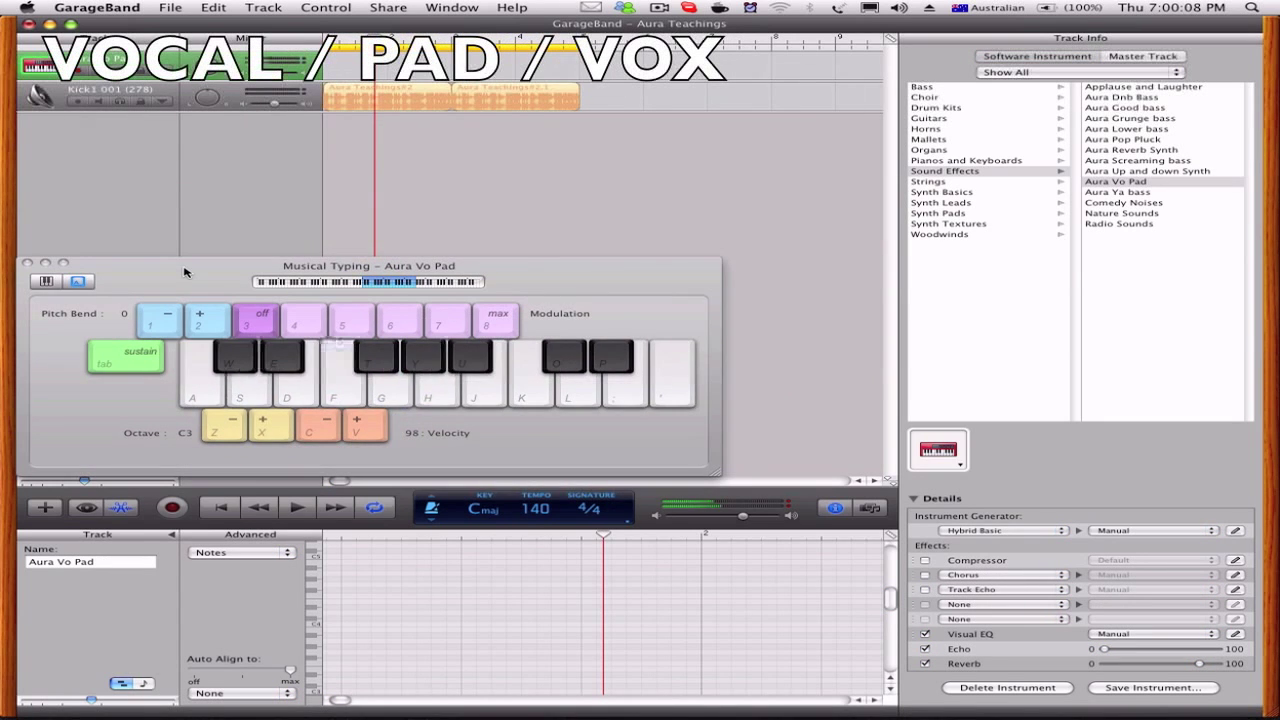
key("d")
key("j")
key("k")
key("f")
key("h")
key("f")
key("k")
key("h")
key("k")
- Play more pad notes, then confirm Hybrid Basic as the generator
key("k")
key("semicolon")
key("f")
key("k")
key("j")
key("l")
key("u")
key("o")
left_click(1041, 531)
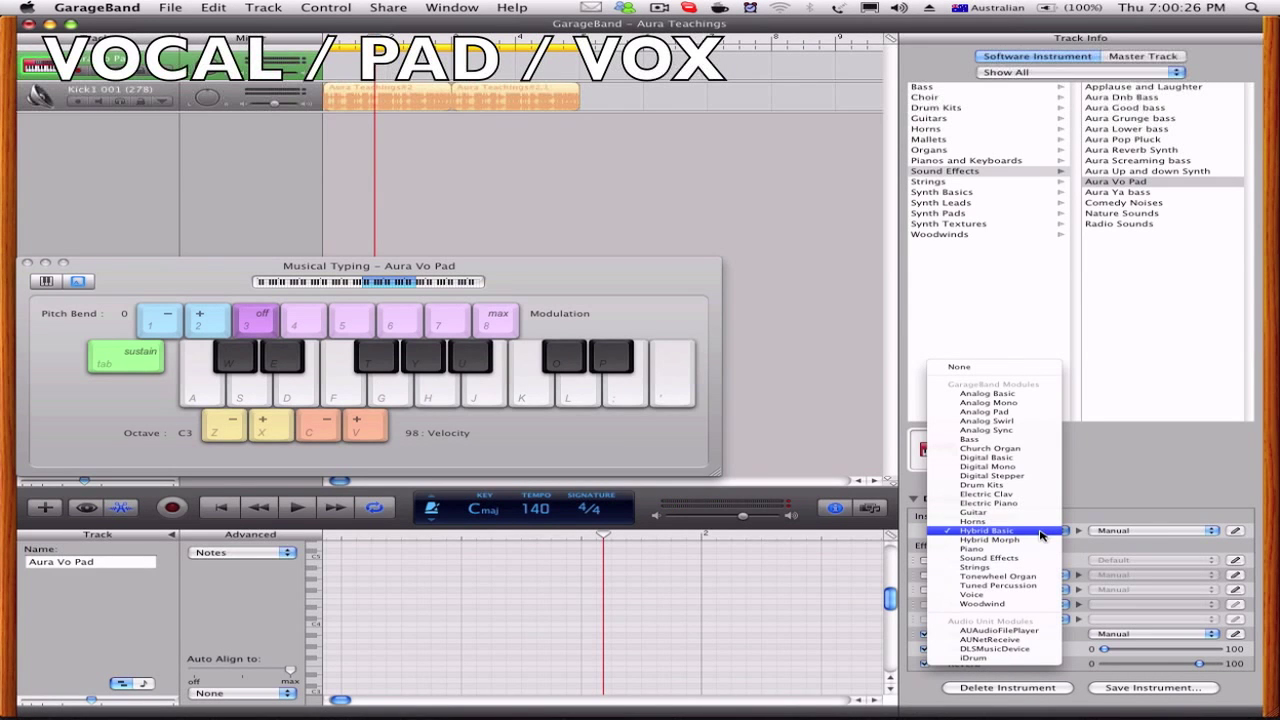
left_click(1041, 531)
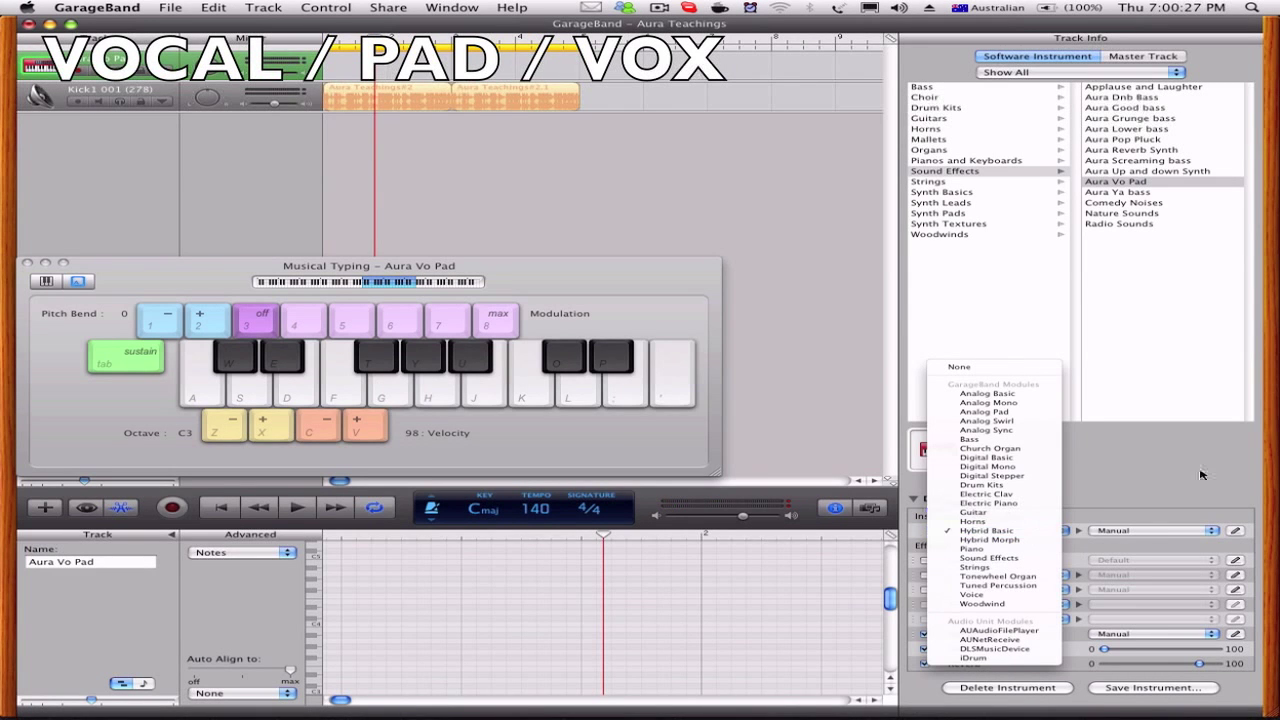
- Open the Hybrid Basic editor, keeping Rave Riffer waveform and Treble Reduction 4 cutoff type
left_click(1235, 531)
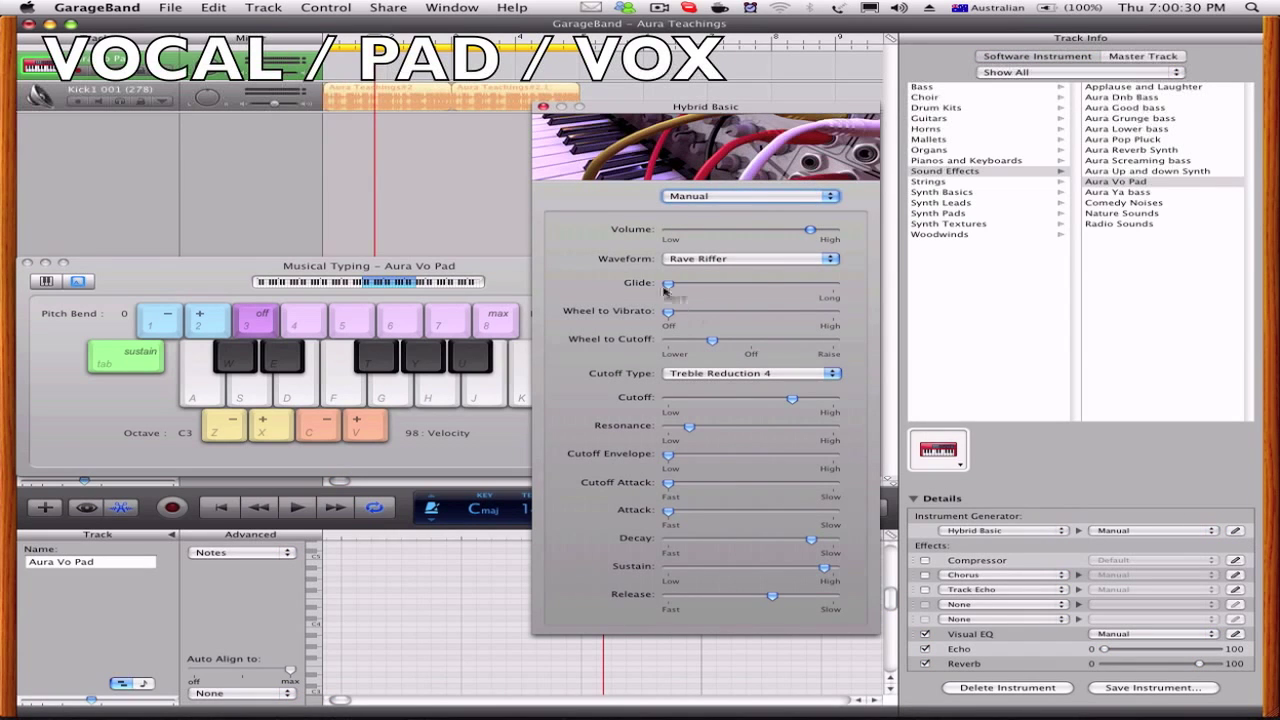
mouse_move(674, 289)
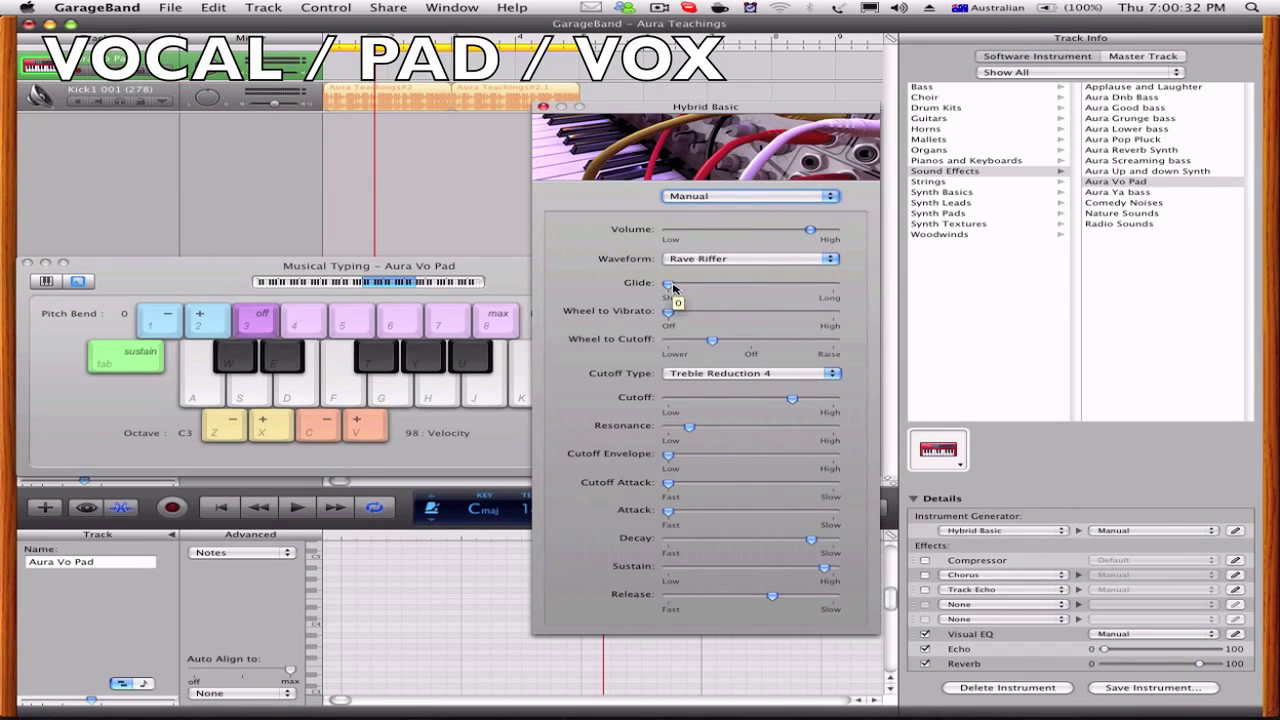
left_click(728, 257)
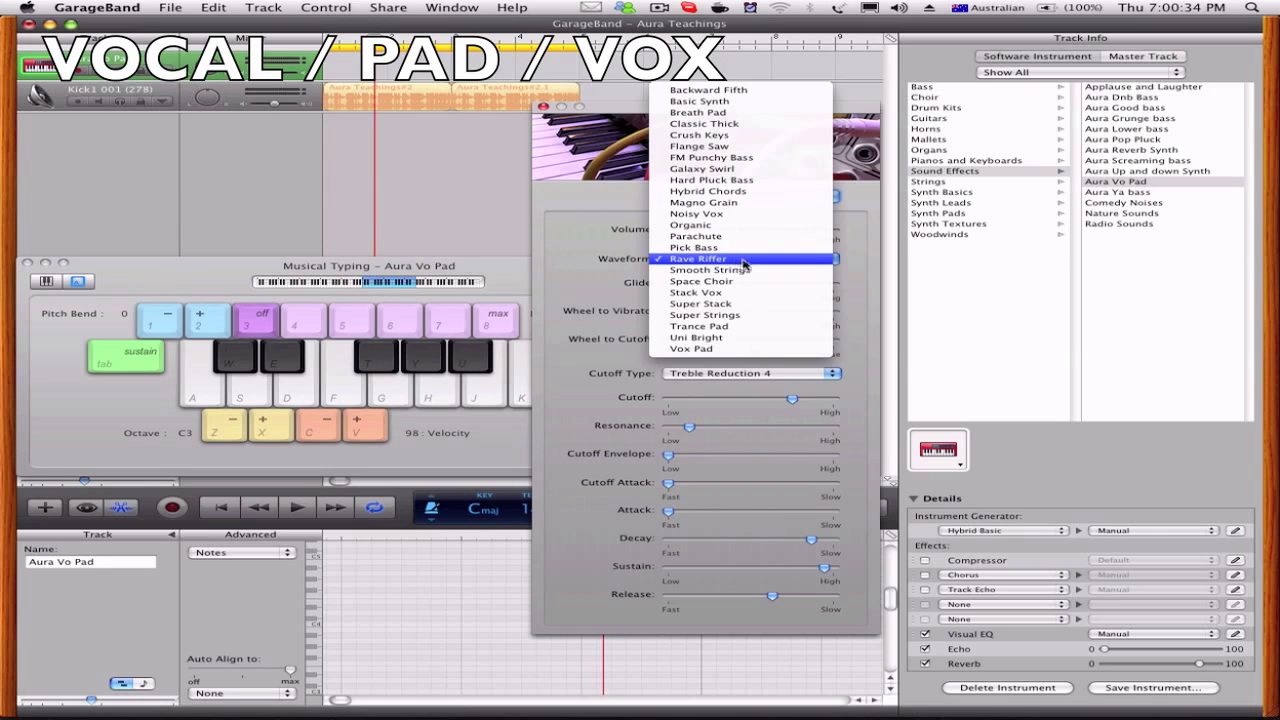
left_click(743, 260)
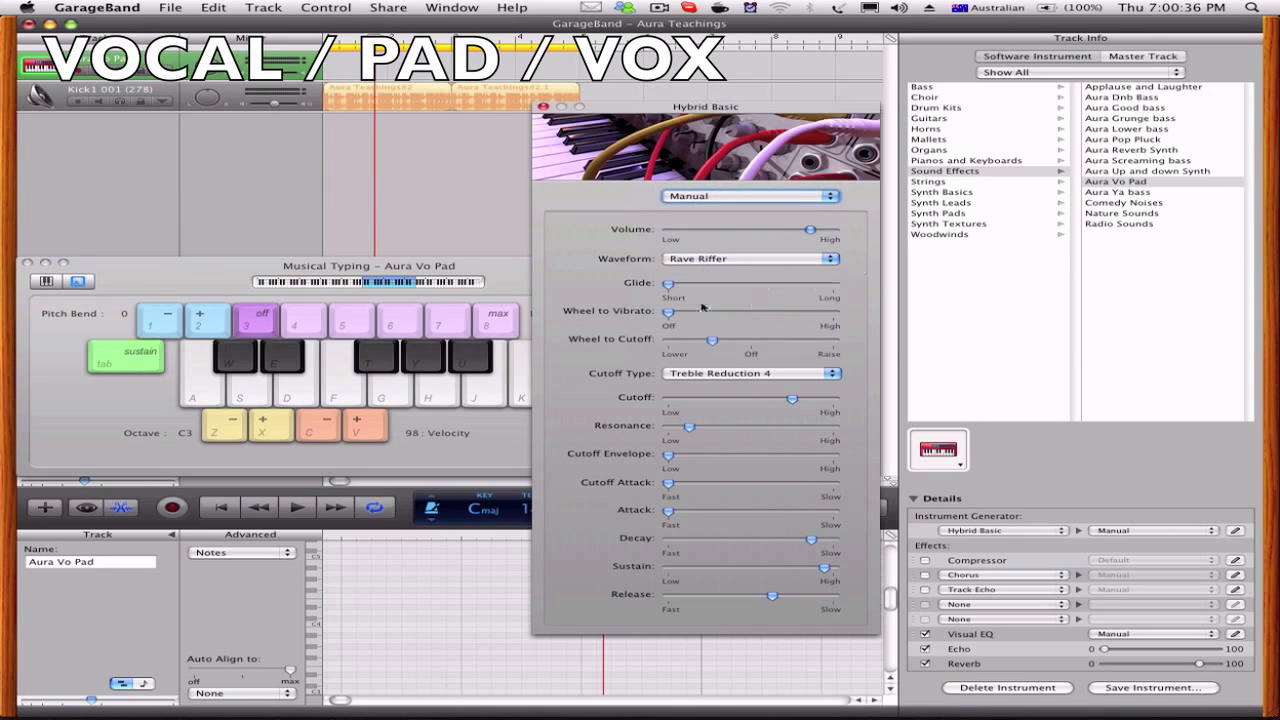
mouse_move(667, 318)
mouse_move(716, 345)
left_click(746, 376)
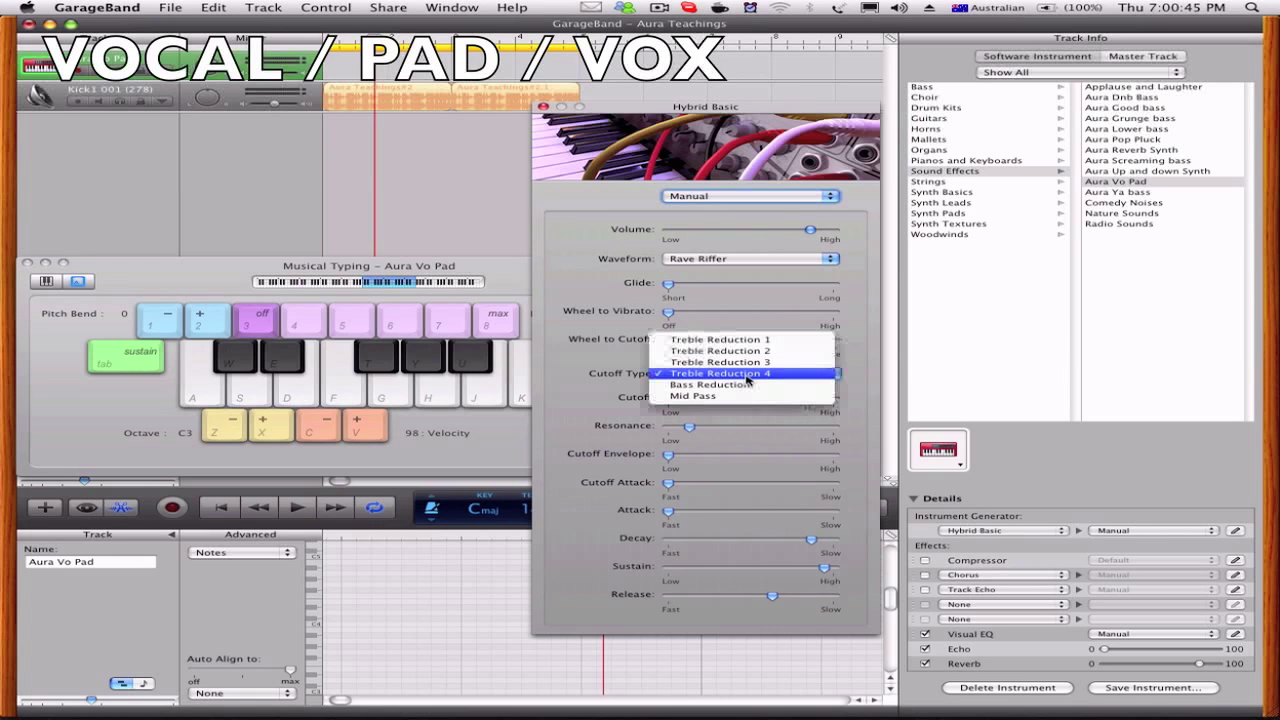
left_click(858, 375)
- Raise the Cutoff amount and play notes to hear the brighter pad
left_click_drag(797, 399, 834, 401)
key("s")
key("f")
key("s")
key("f")
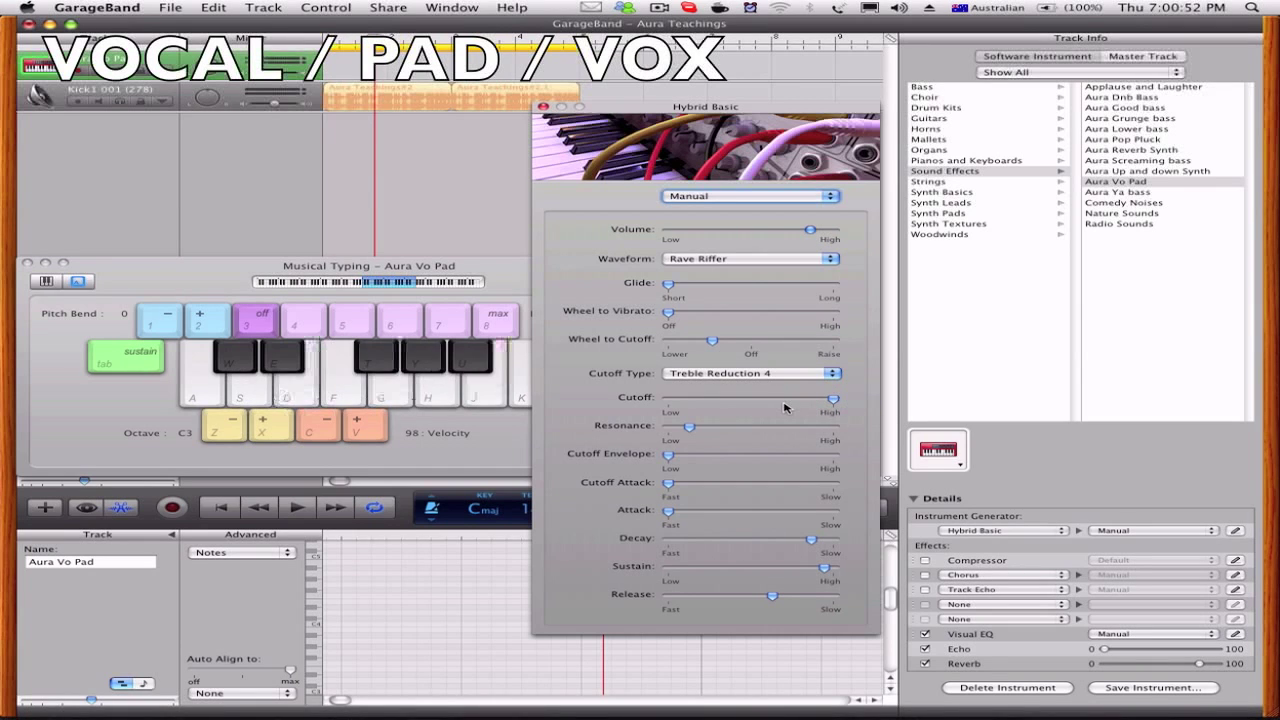
key("f")
key("h")
mouse_move(779, 408)
- Play S-H-G-J and S-H-D-J chords to audition the pad
key("s")
key("h")
key("g")
key("j")
key("s")
key("h")
key("d")
key("j")
- Check the Resonance, Decay (110), Sustain and Release values
left_click(692, 428)
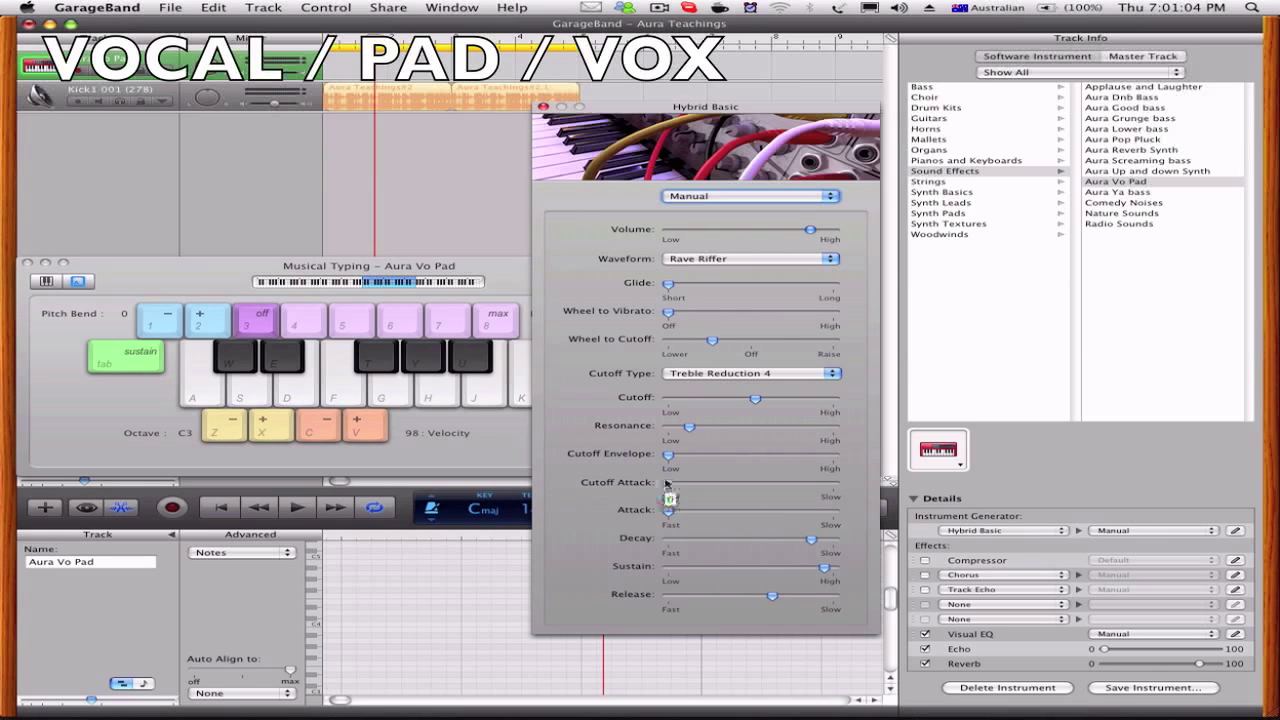
left_click(812, 542)
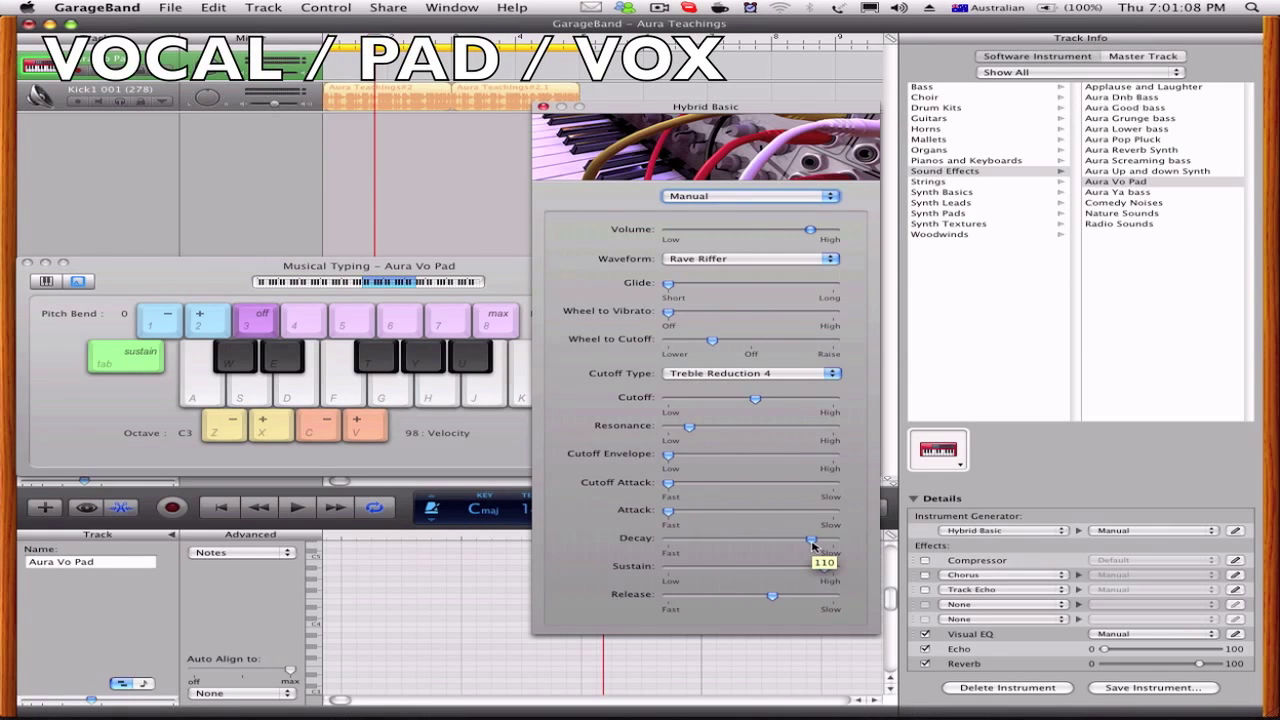
left_click(826, 570)
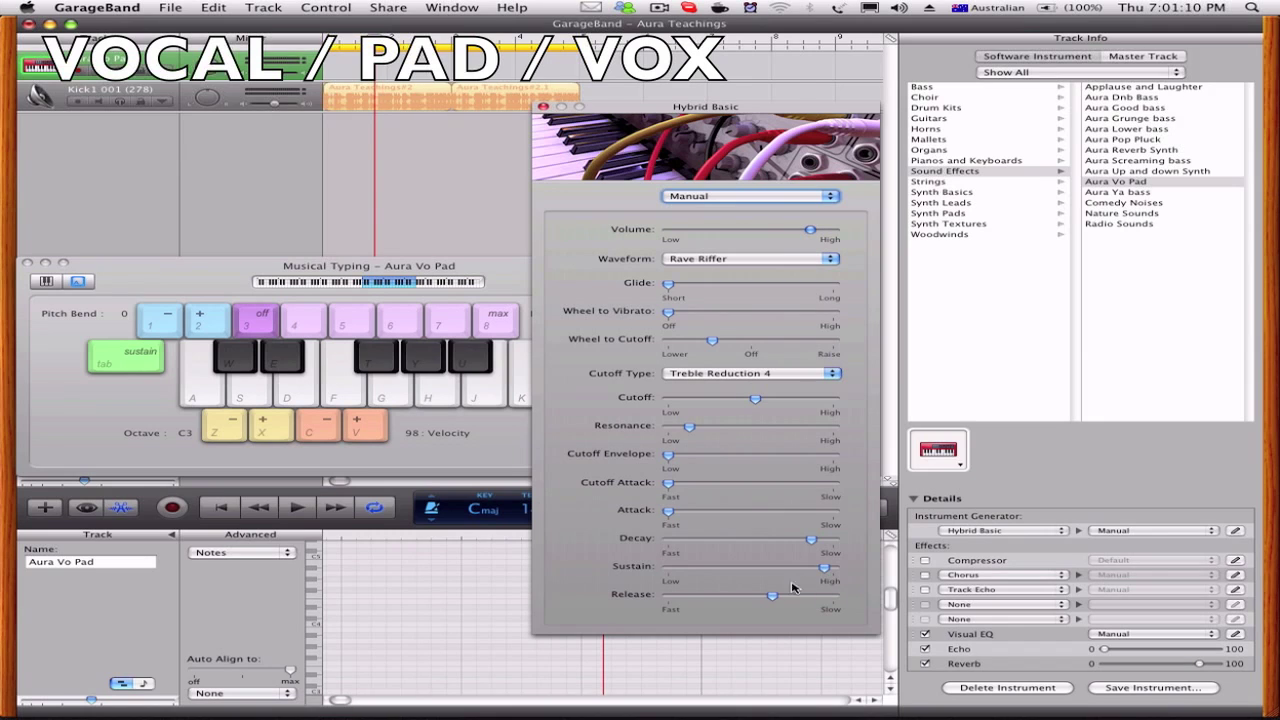
left_click(771, 596)
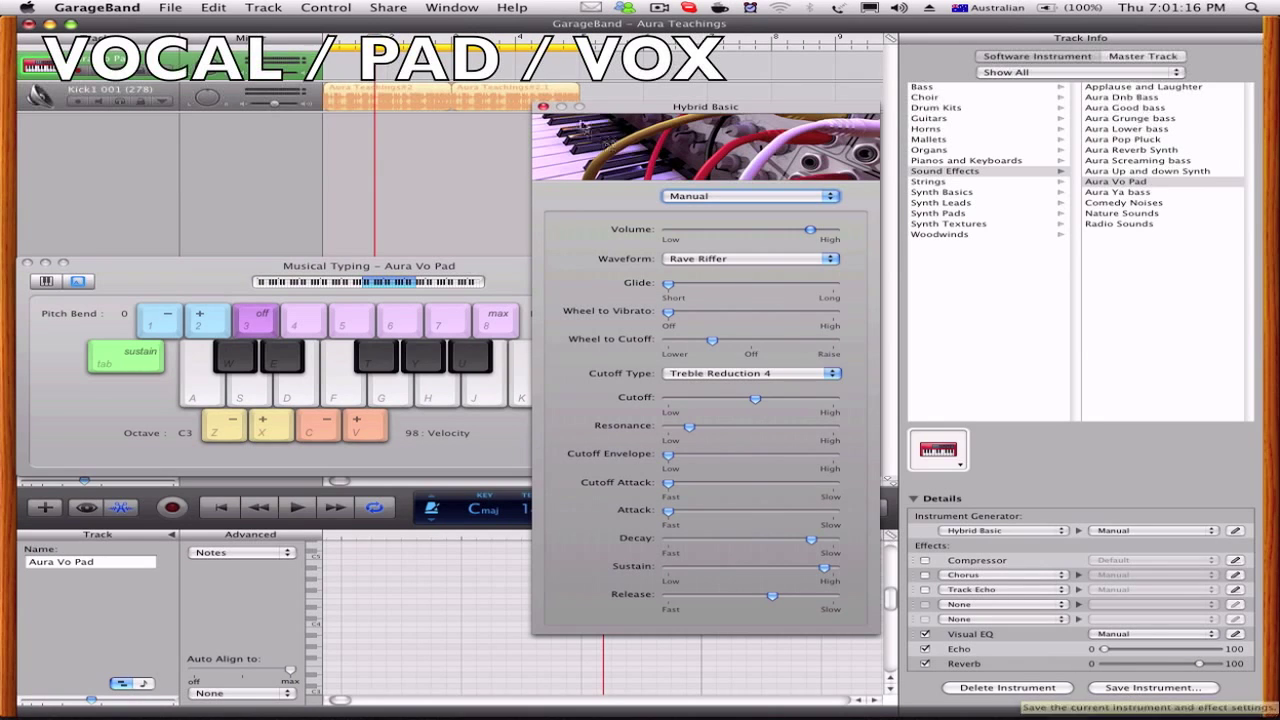
- Close the generator editor, push Vo Pad reverb to full, play notes, then back it off to about 83%
left_click(543, 106)
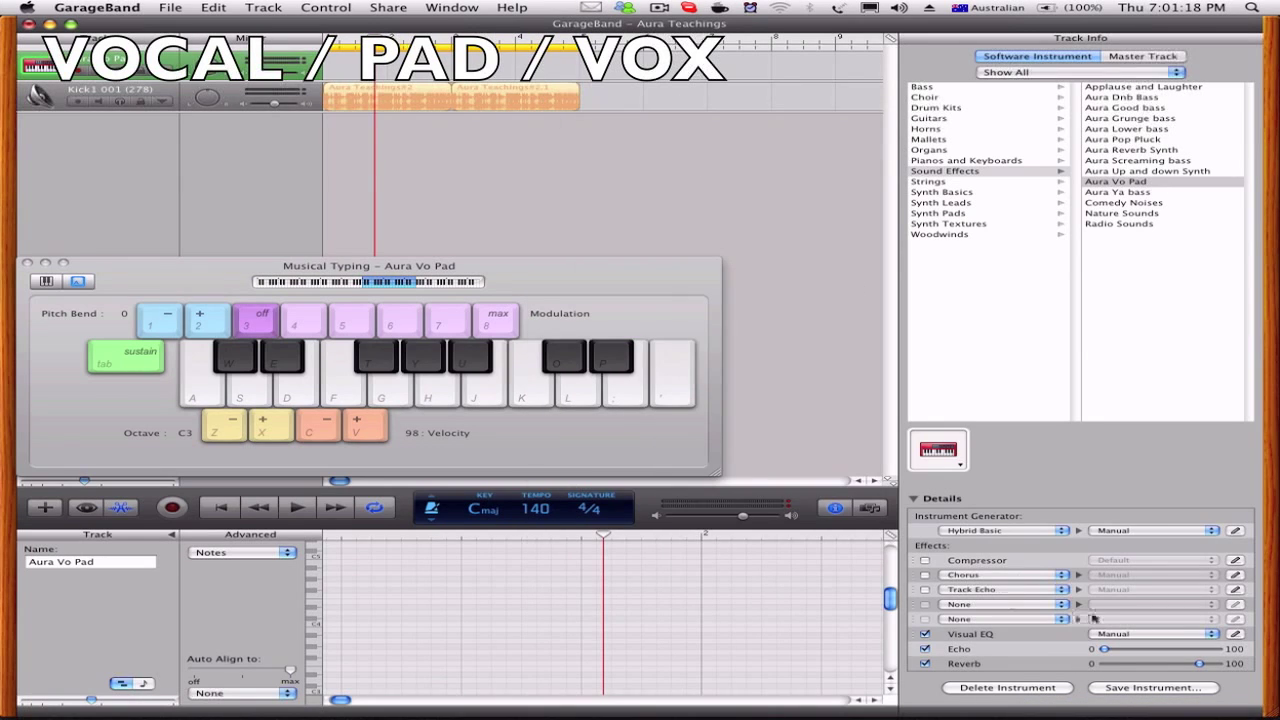
left_click_drag(1196, 666, 1225, 663)
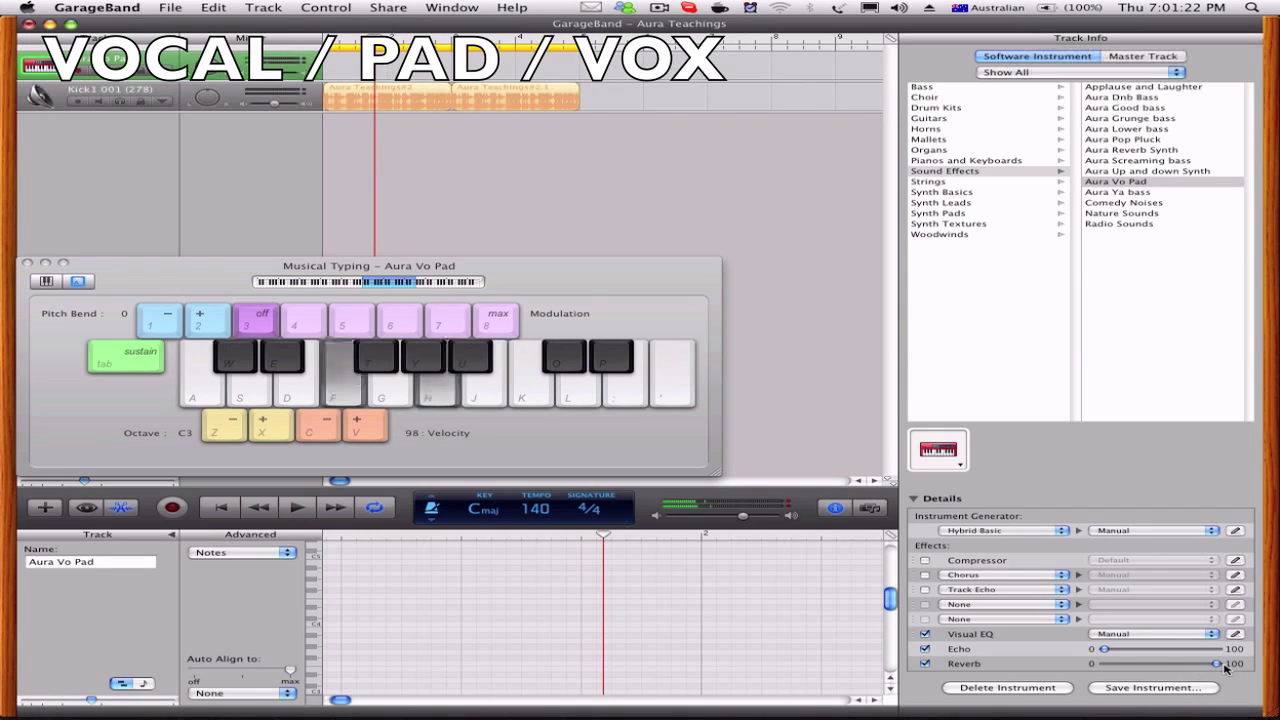
key("s+f")
key("a+g")
key("a")
key("h")
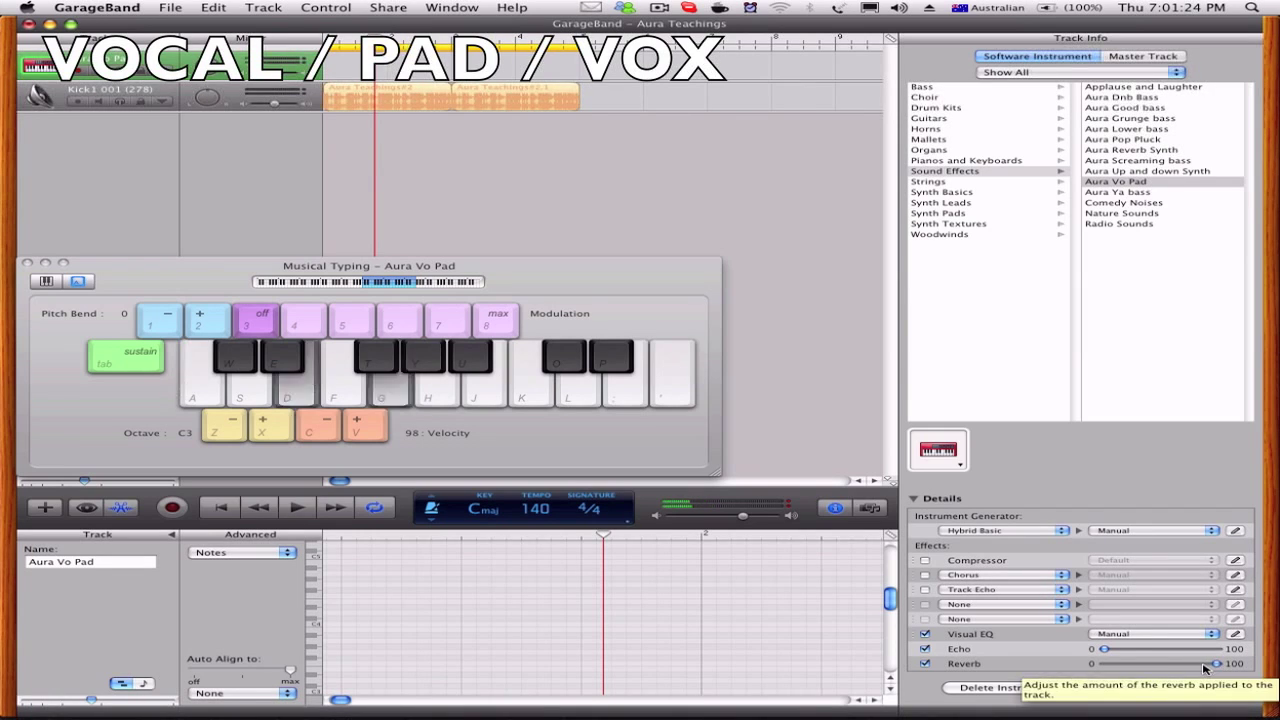
key("s")
key("j")
key("d")
key("f+j")
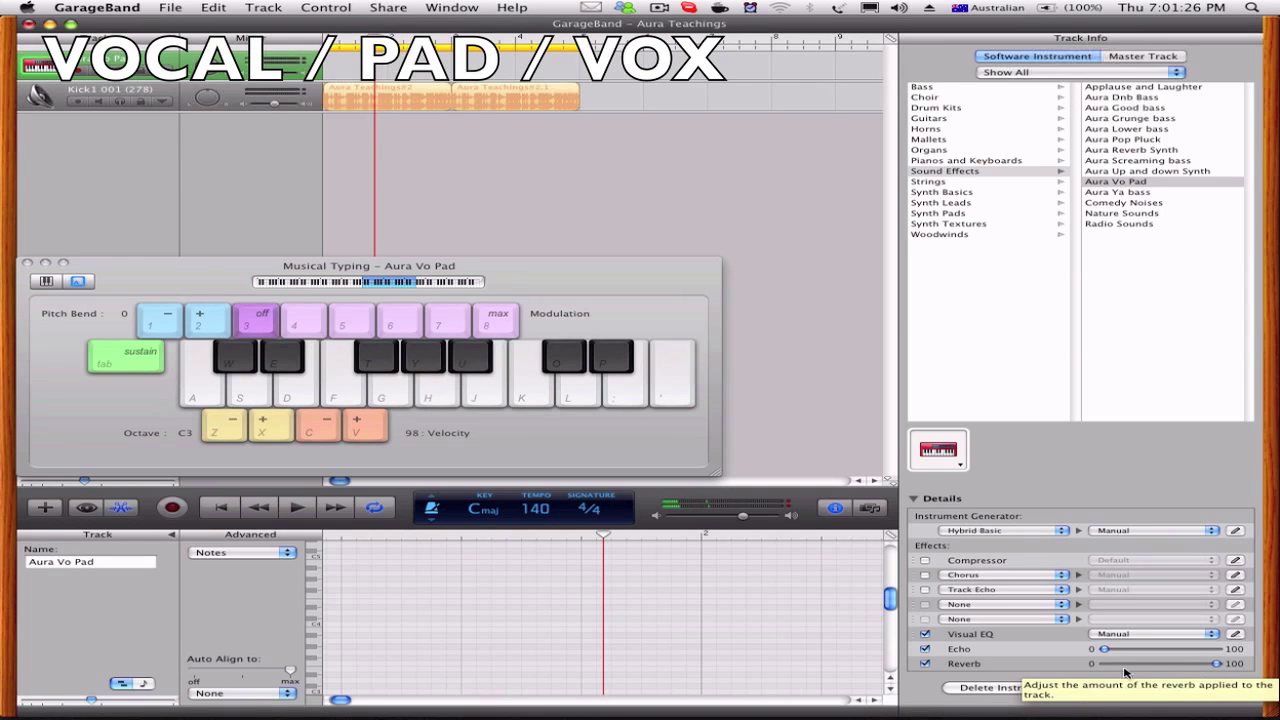
left_click_drag(1215, 664, 1193, 666)
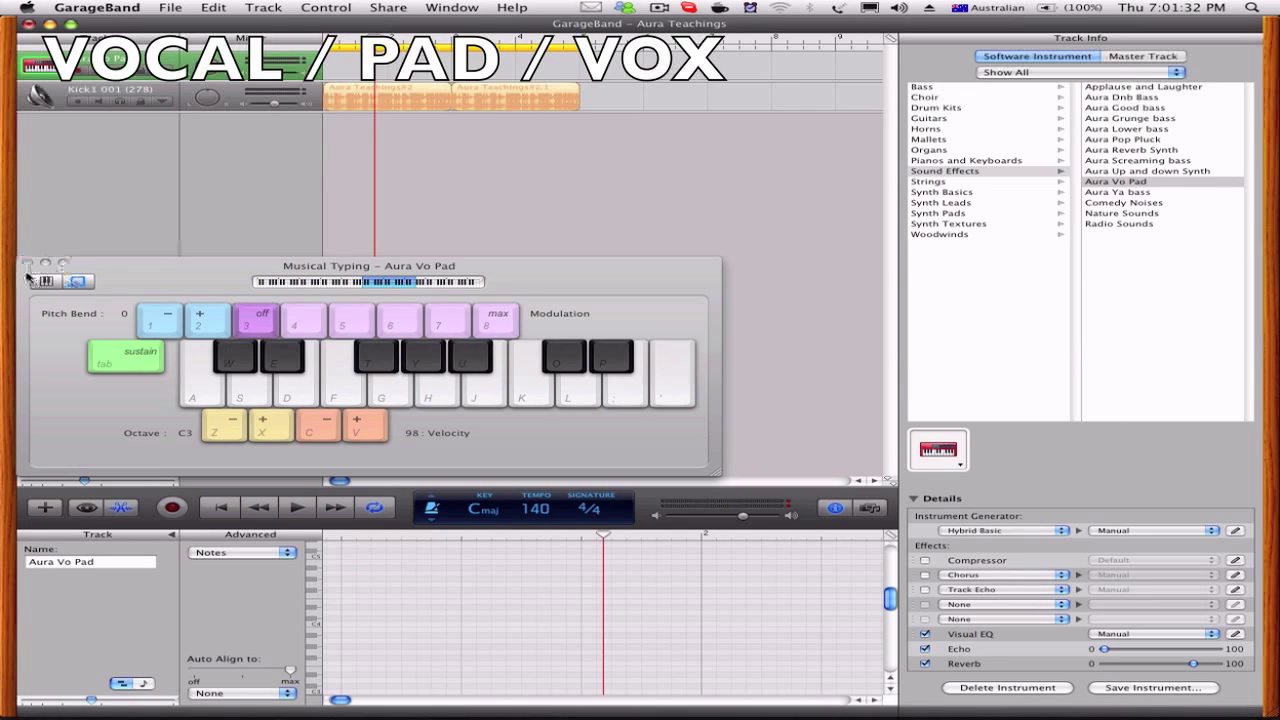
- Load Aura Ya bass and play H notes to audition it
left_click(1120, 192)
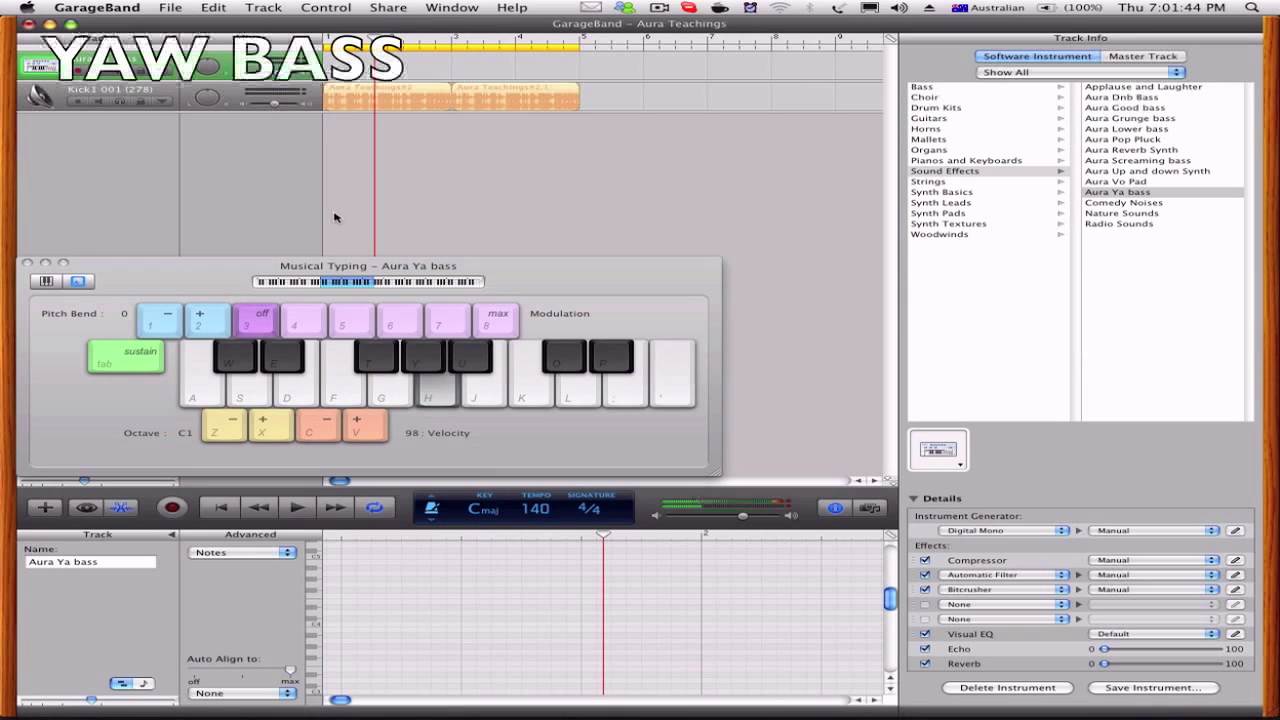
key("h")
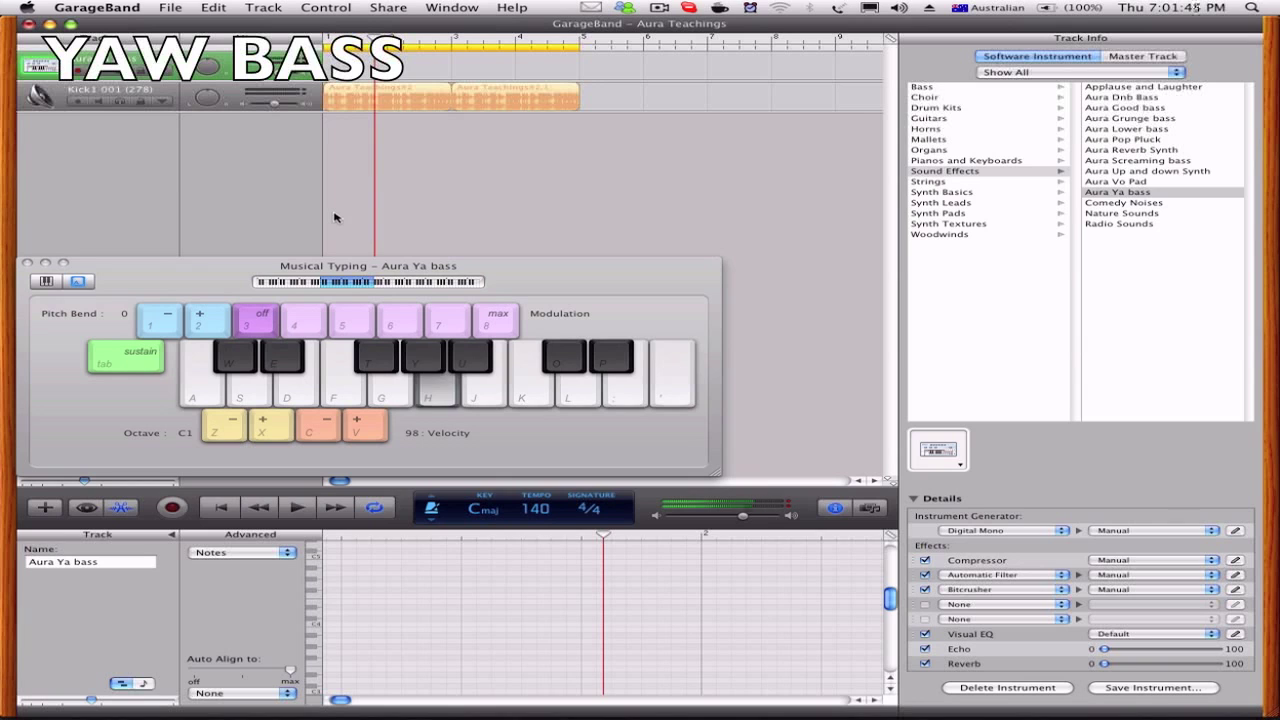
key("h")
key("h")
- Set the Automatic Filter speed to 1/2 and test it with a note
key("h")
left_click(1235, 575)
left_click_drag(729, 361, 588, 356)
key("h")
key("h")
key("h")
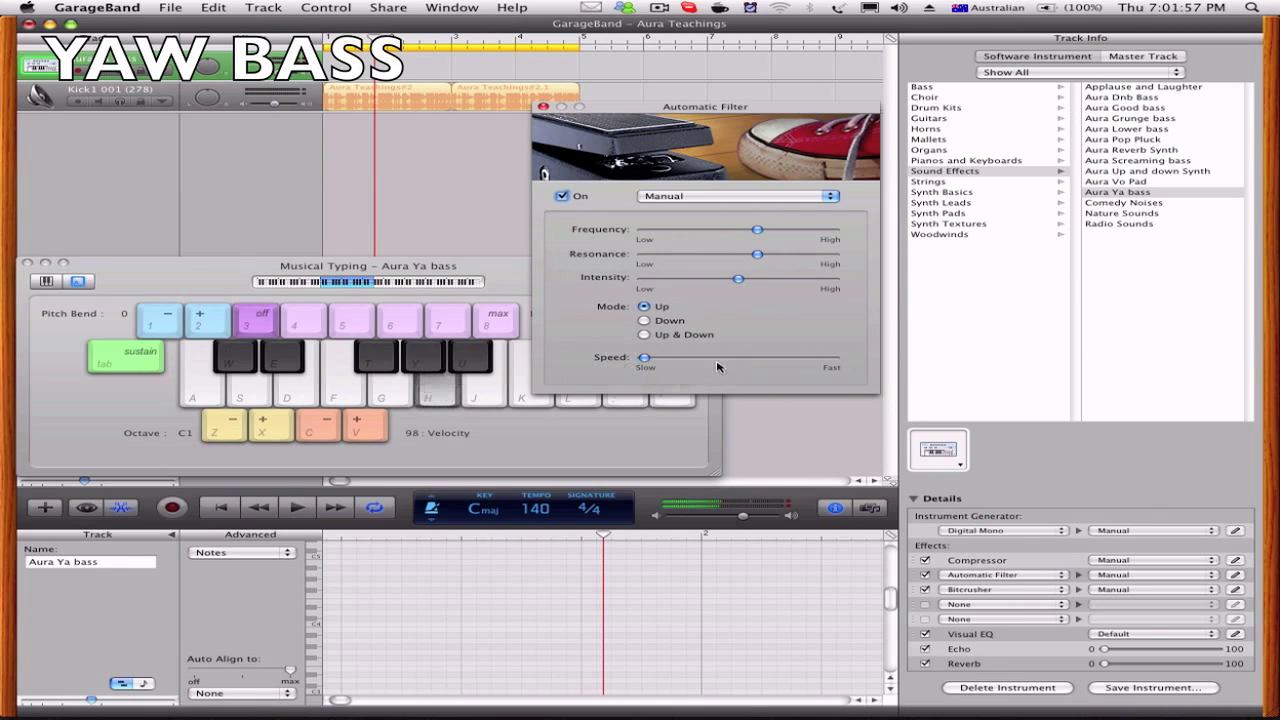
key("h")
mouse_move(733, 363)
left_click(739, 362)
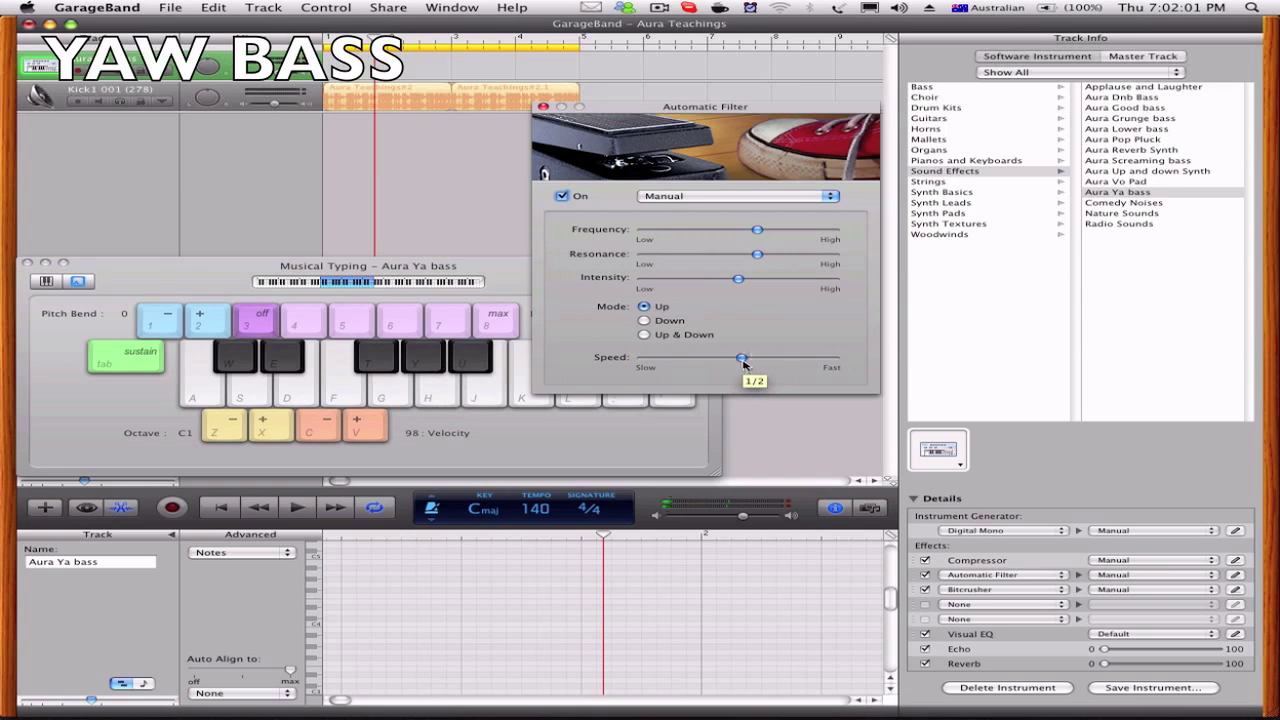
key("h")
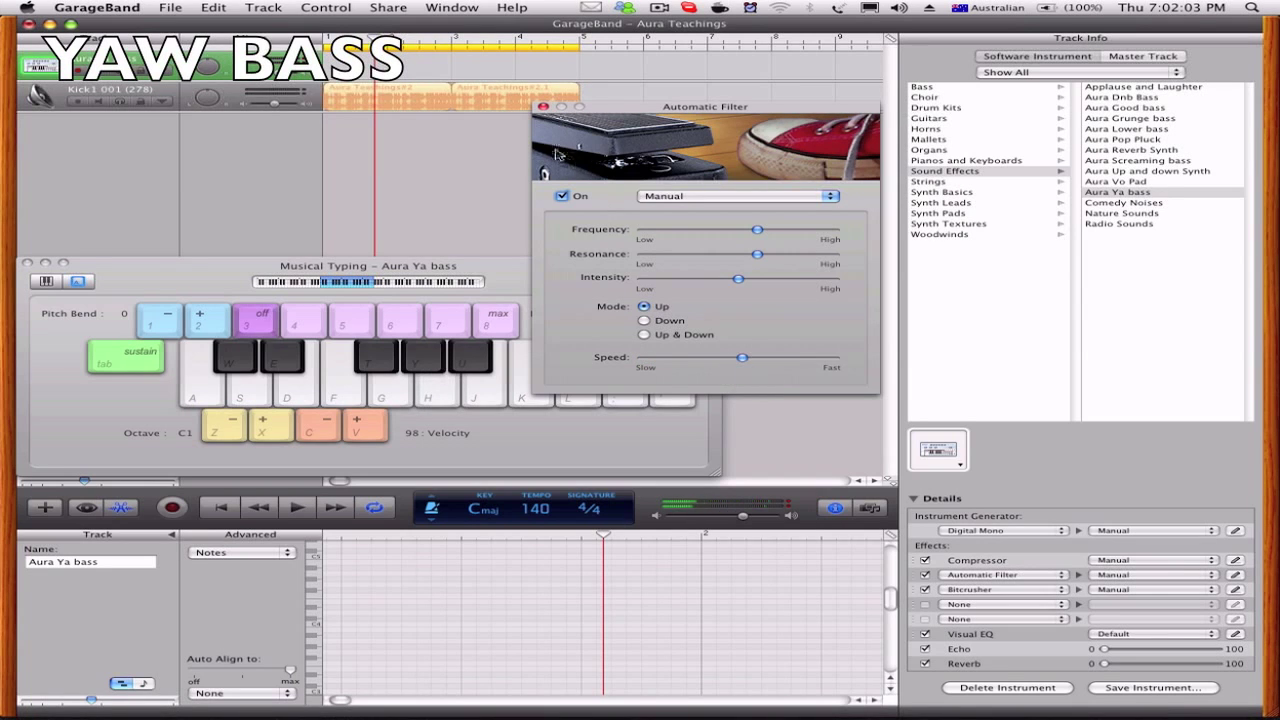
left_click(542, 107)
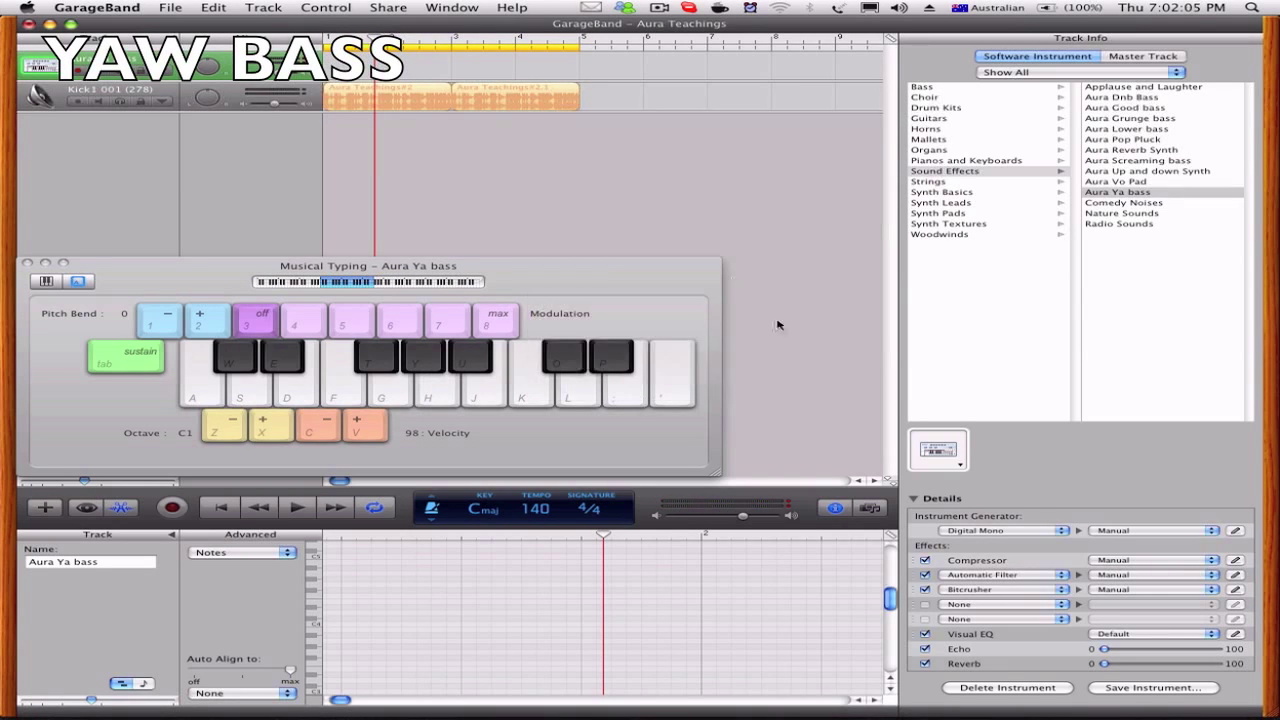
- Load and audition the Aura Grunge bass preset, then add an Automatic Filter in the second effect slot
left_click(1128, 119)
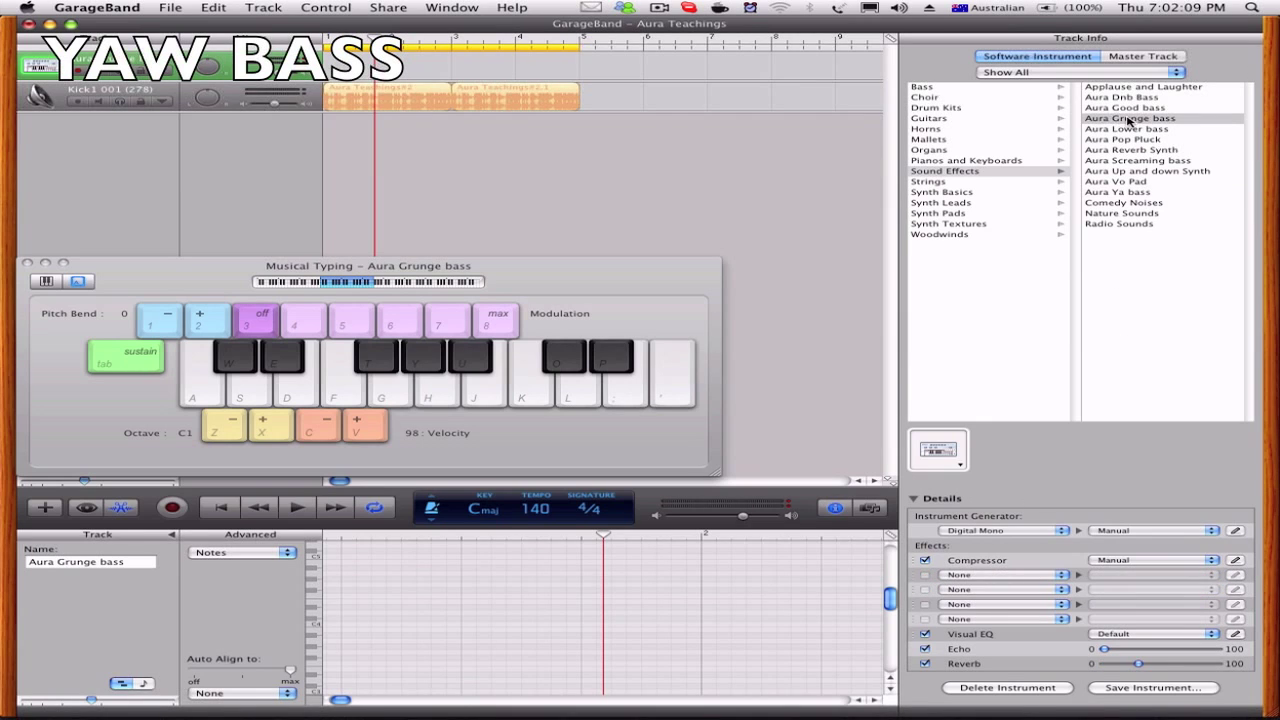
key("h")
key("h")
left_click(1003, 580)
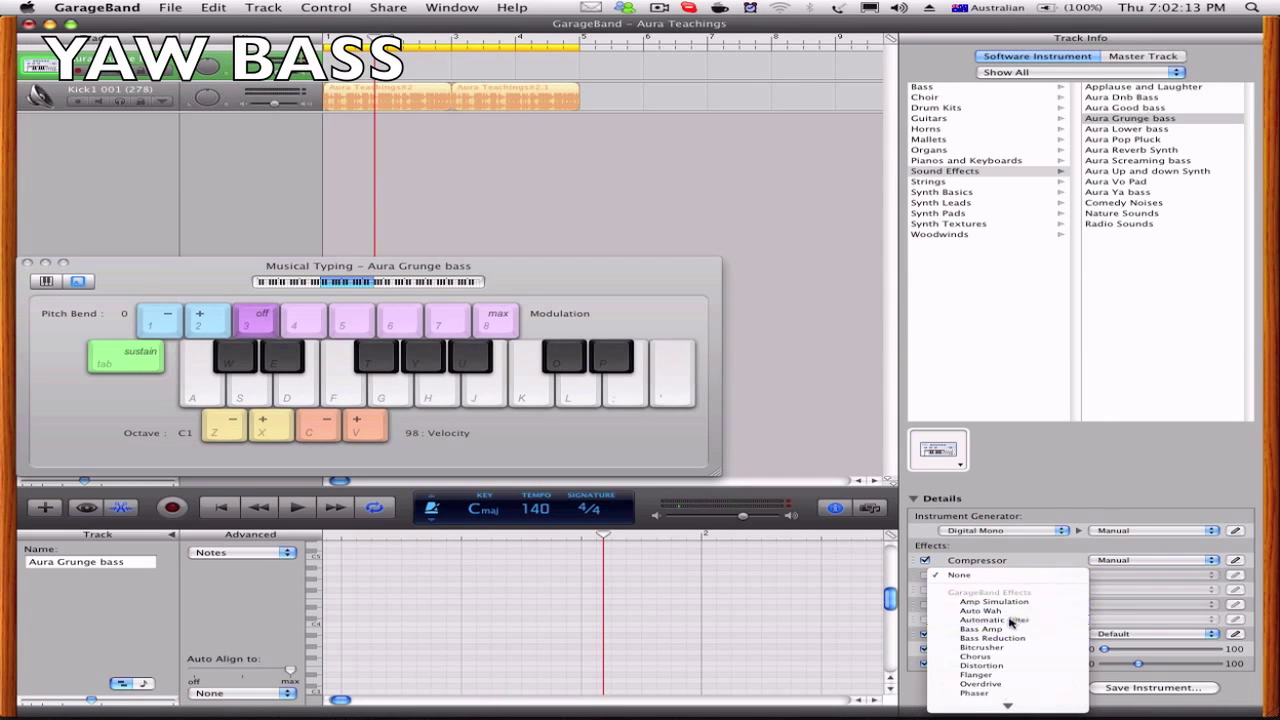
left_click(1008, 621)
- Raise the Automatic Filter's resonance and set its intensity to about 53%
left_click(1236, 576)
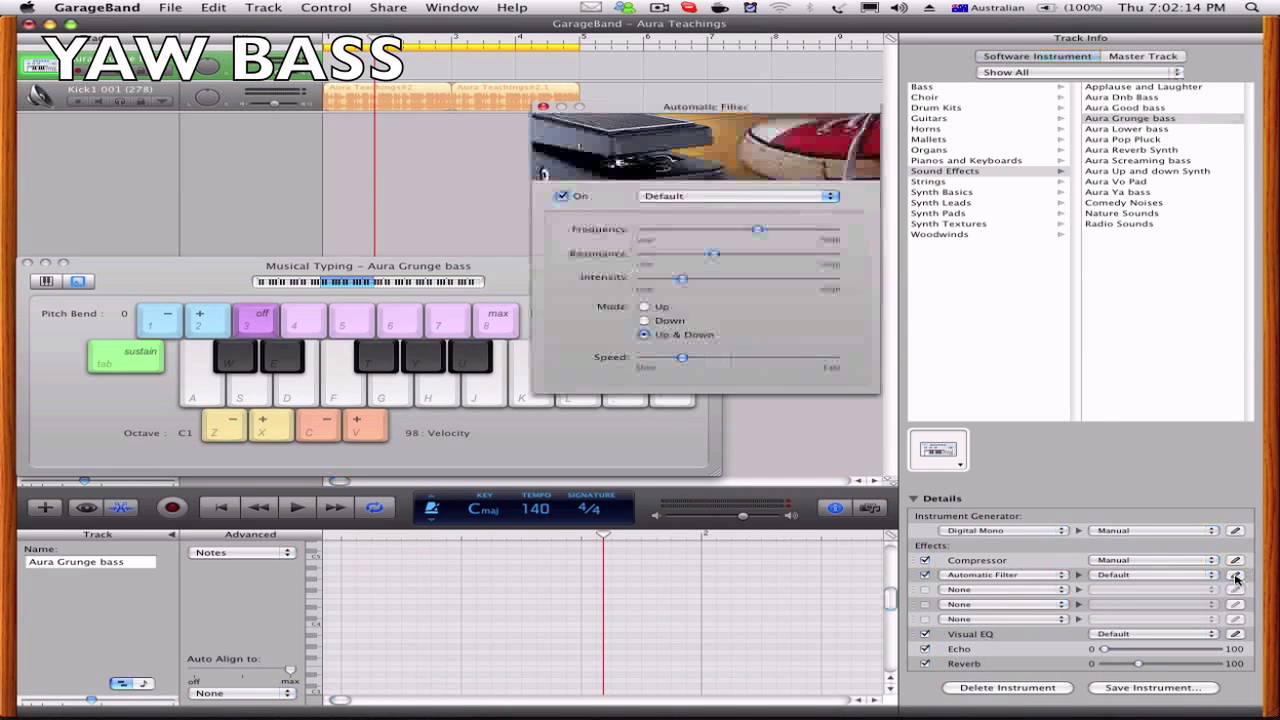
left_click(758, 231)
left_click(750, 256)
left_click_drag(754, 281, 737, 281)
key("h")
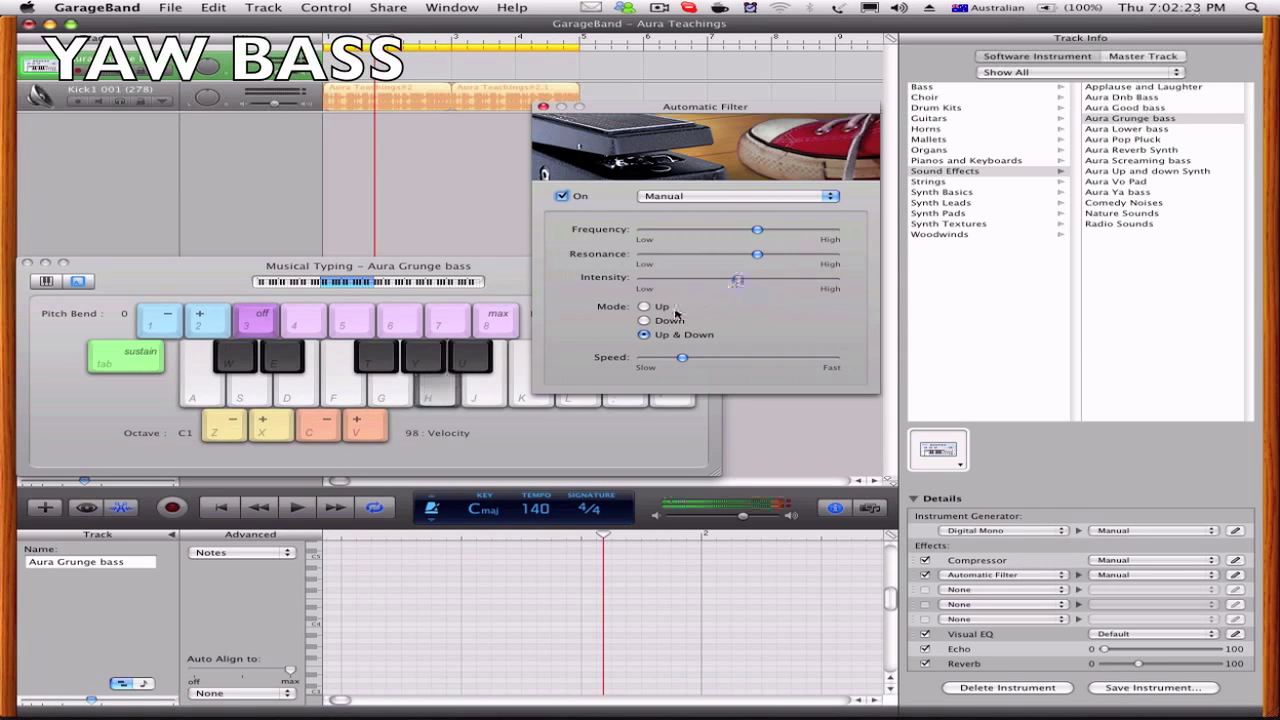
- Set the filter to sweep Up at a 1/4t rate, then add a Bitcrusher in the third slot
left_click(655, 307)
left_click_drag(754, 357, 778, 361)
key("h")
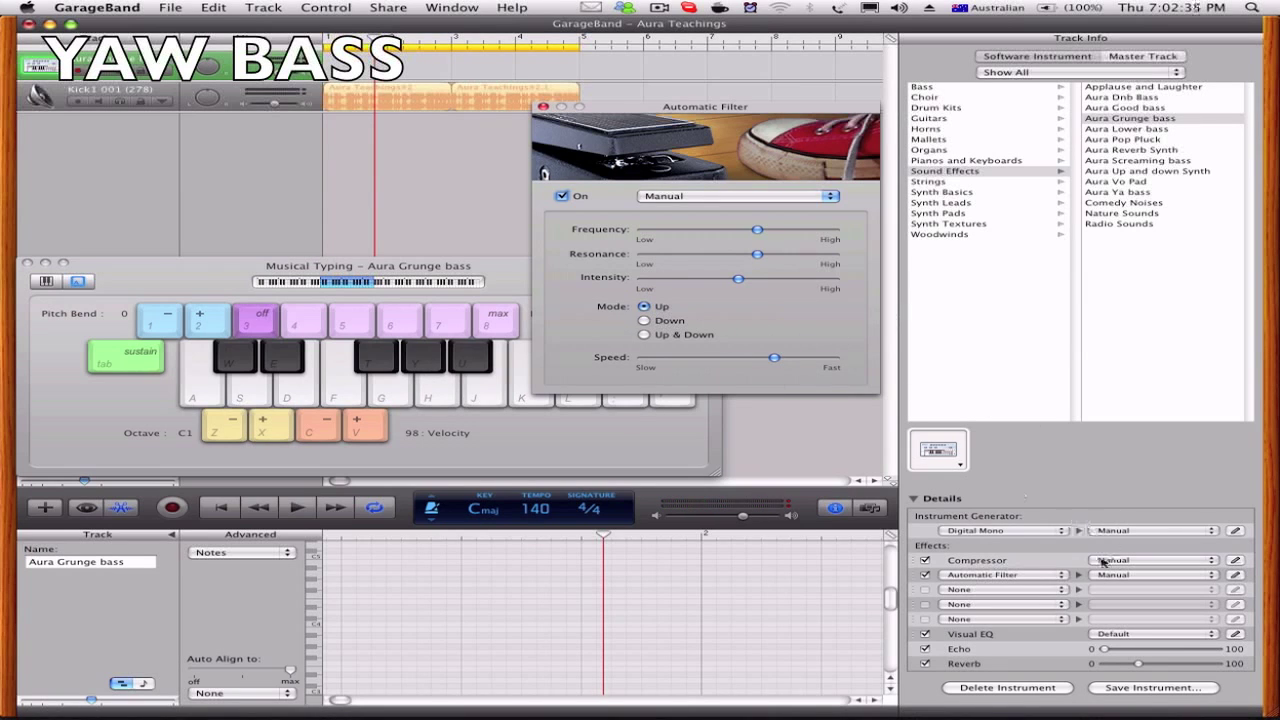
left_click(1057, 594)
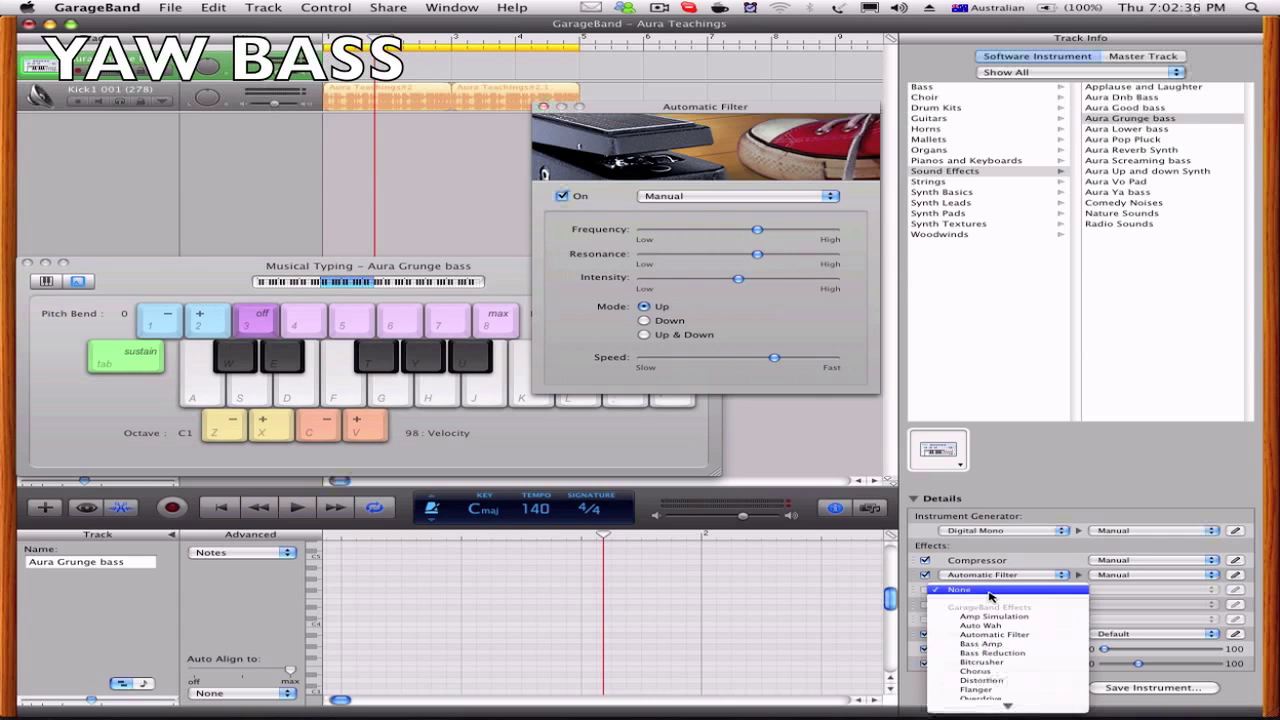
left_click(1038, 660)
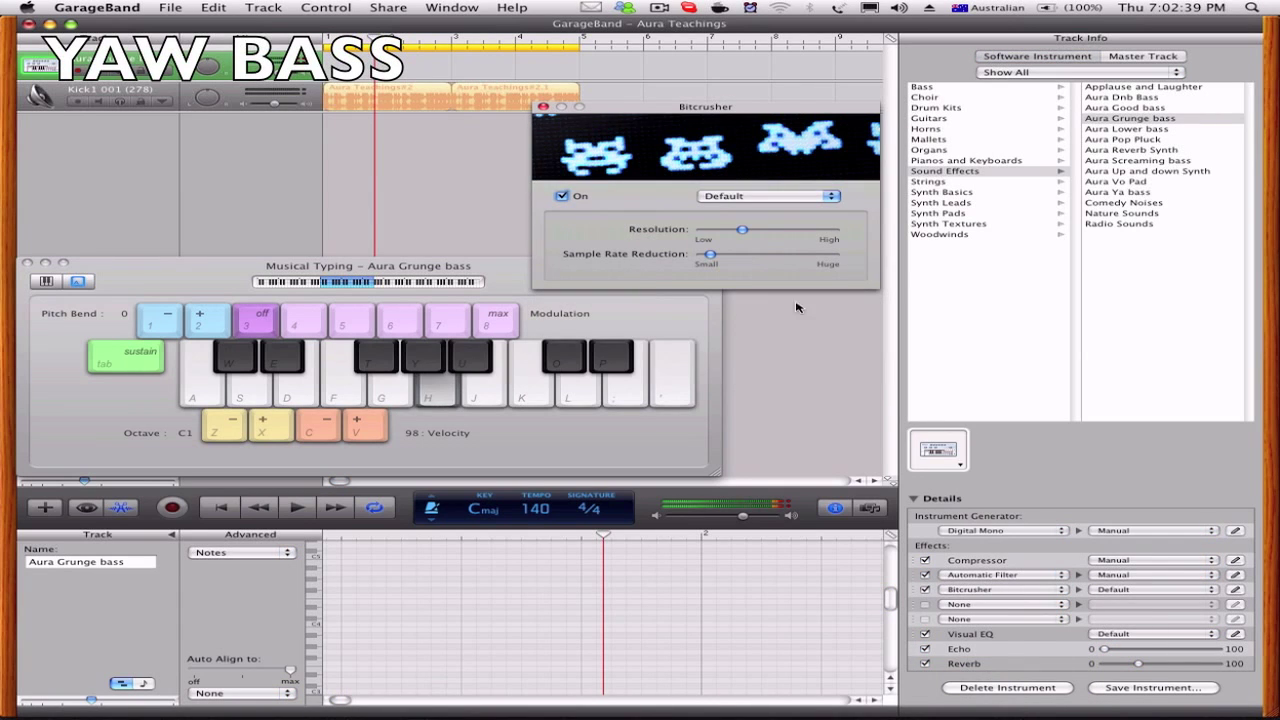
- Push the Bitcrusher resolution to high with a slightly eased sample rate reduction, and audition it
left_click_drag(812, 238, 925, 243)
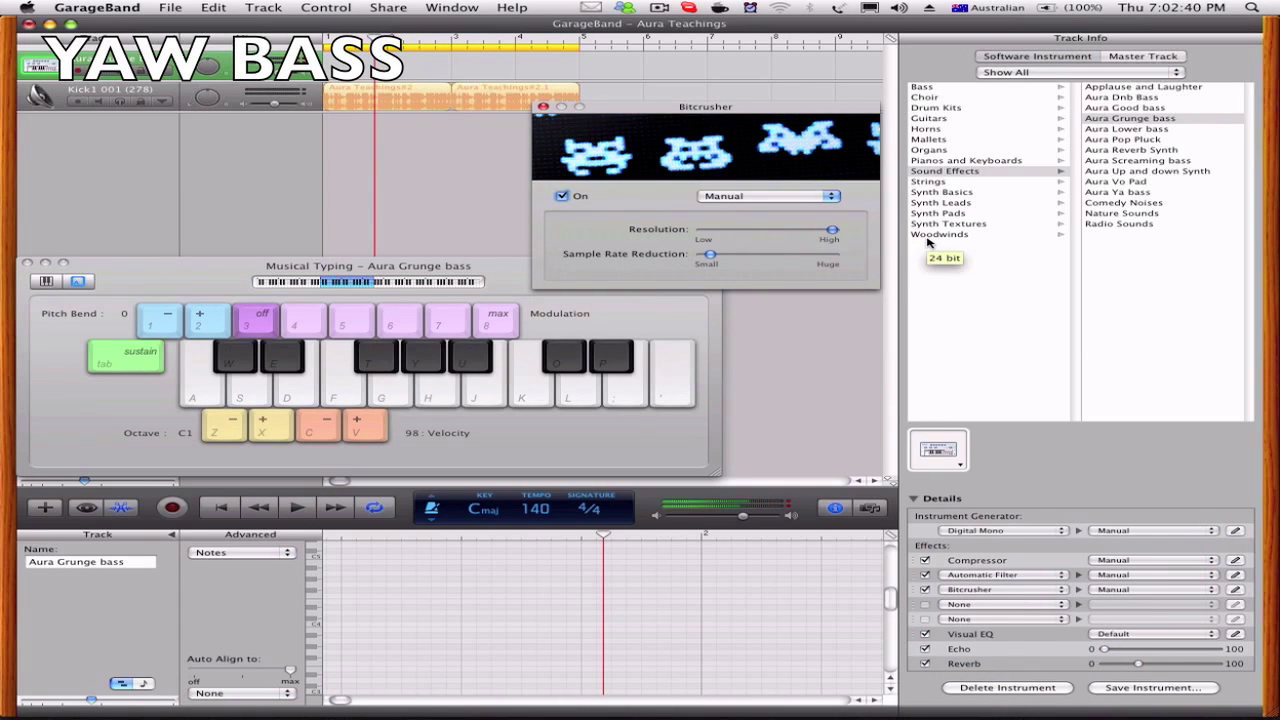
left_click(777, 256)
mouse_move(779, 260)
left_mouse_down()
mouse_move(768, 260)
mouse_move(799, 263)
mouse_move(728, 262)
mouse_move(767, 268)
left_mouse_up()
key("h")
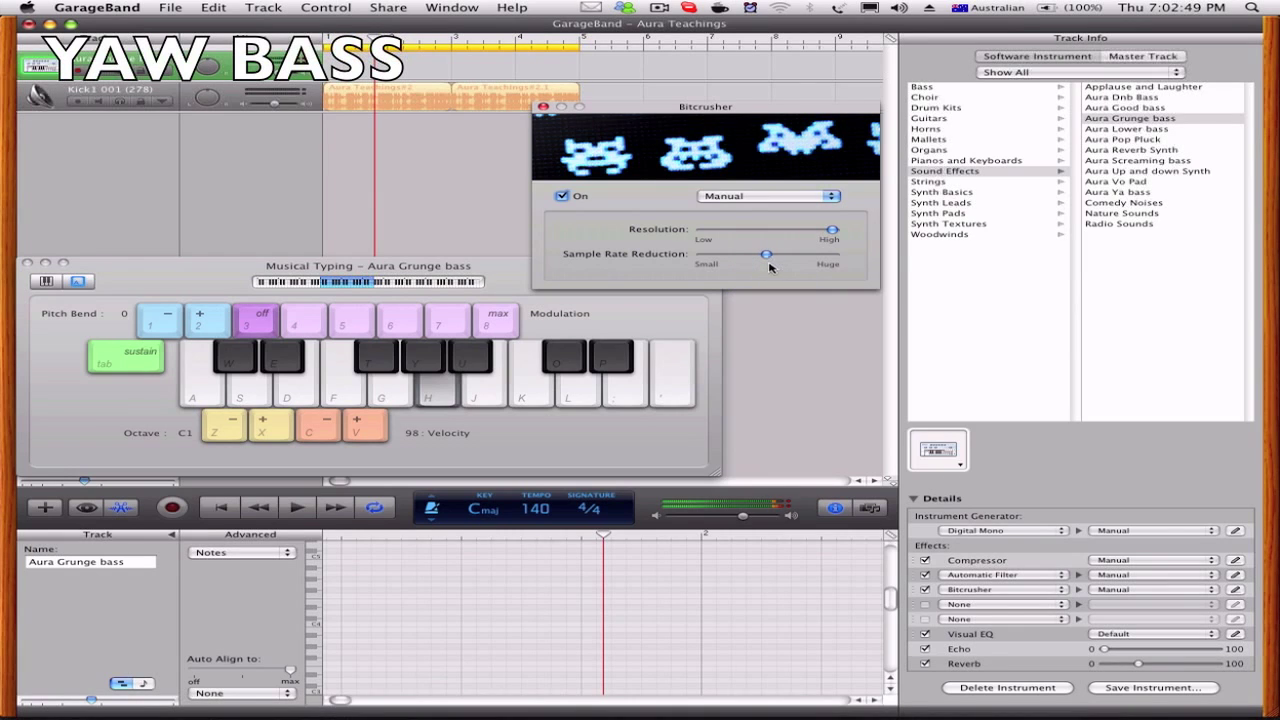
- Close the Bitcrusher settings, move the keyboard aside, and switch back to the Aura Ya bass preset
left_click(543, 107)
left_click_drag(530, 275, 596, 153)
left_click(1146, 192)
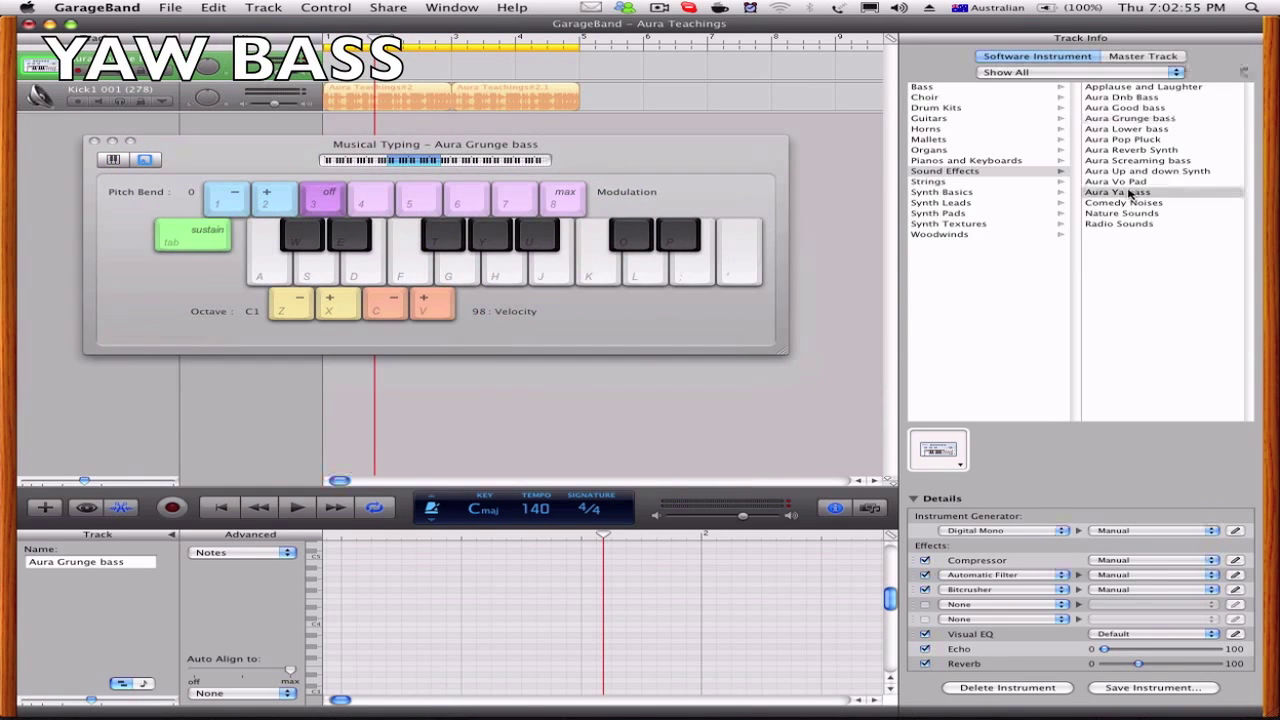